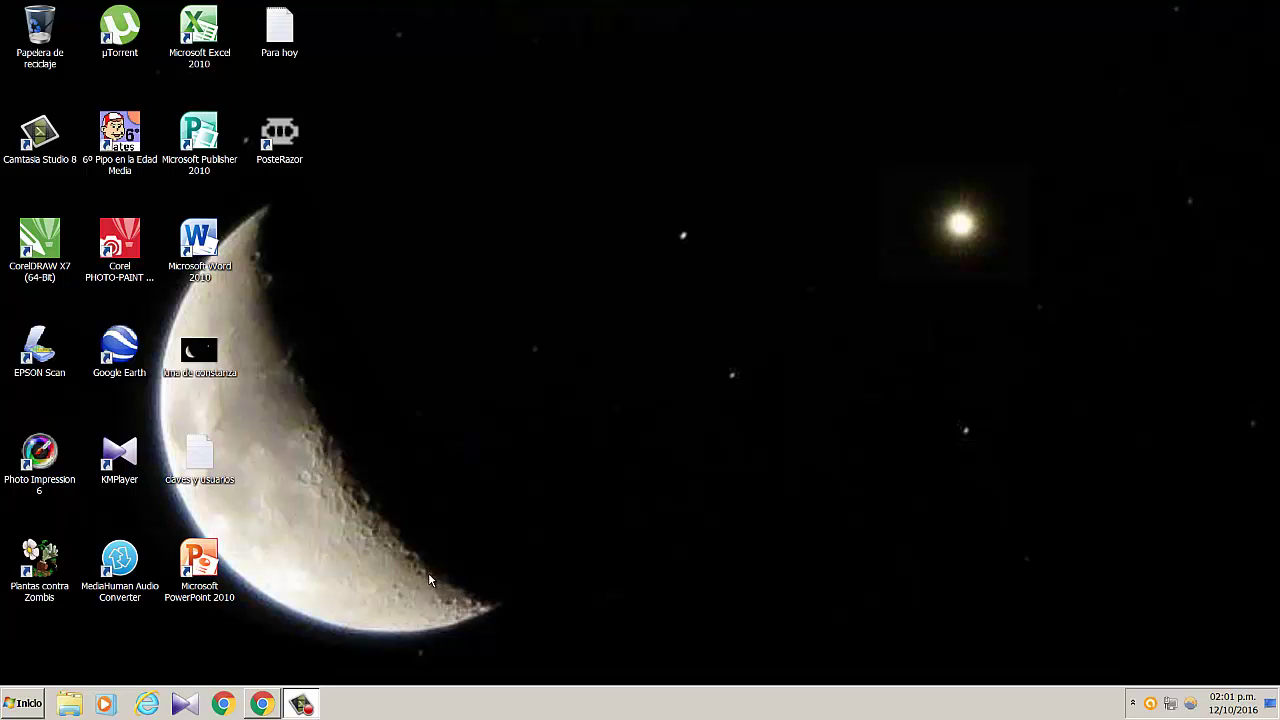
# Step: Open Presentación1 from Documentos > Trabajo en powerpoint in Windows Explorer
pyautogui.click(70, 706)
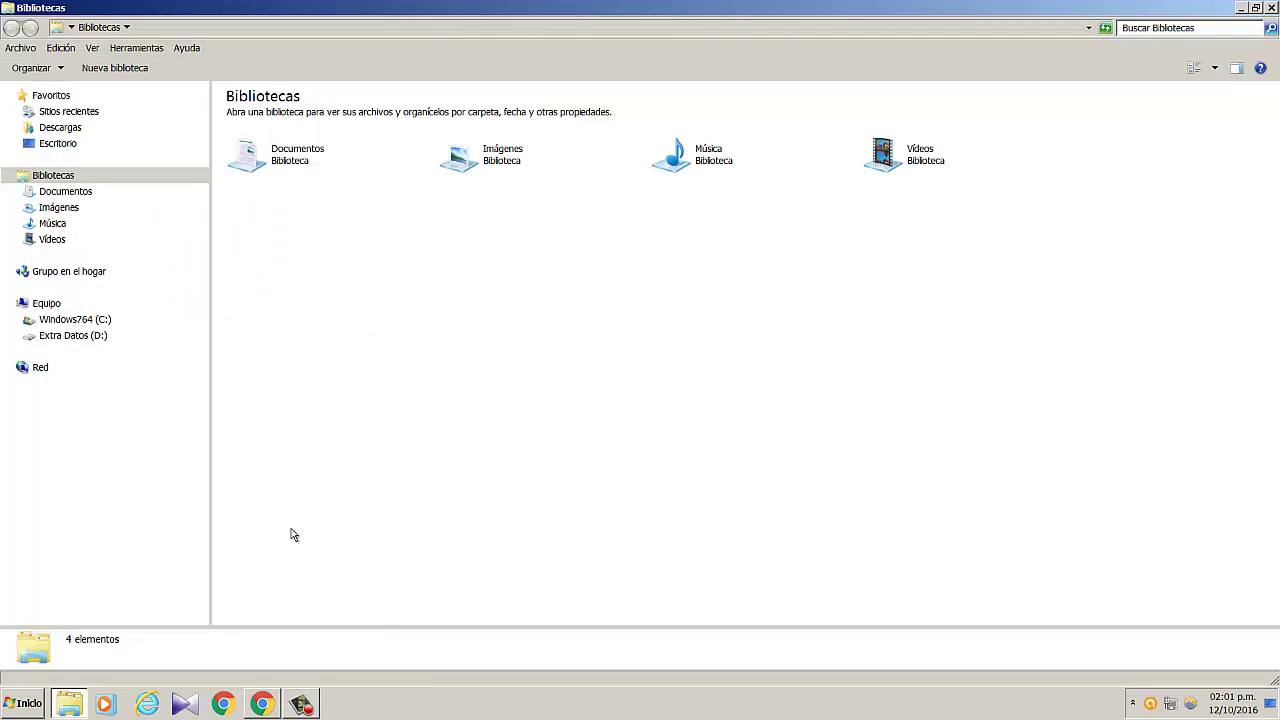
pyautogui.click(65, 191)
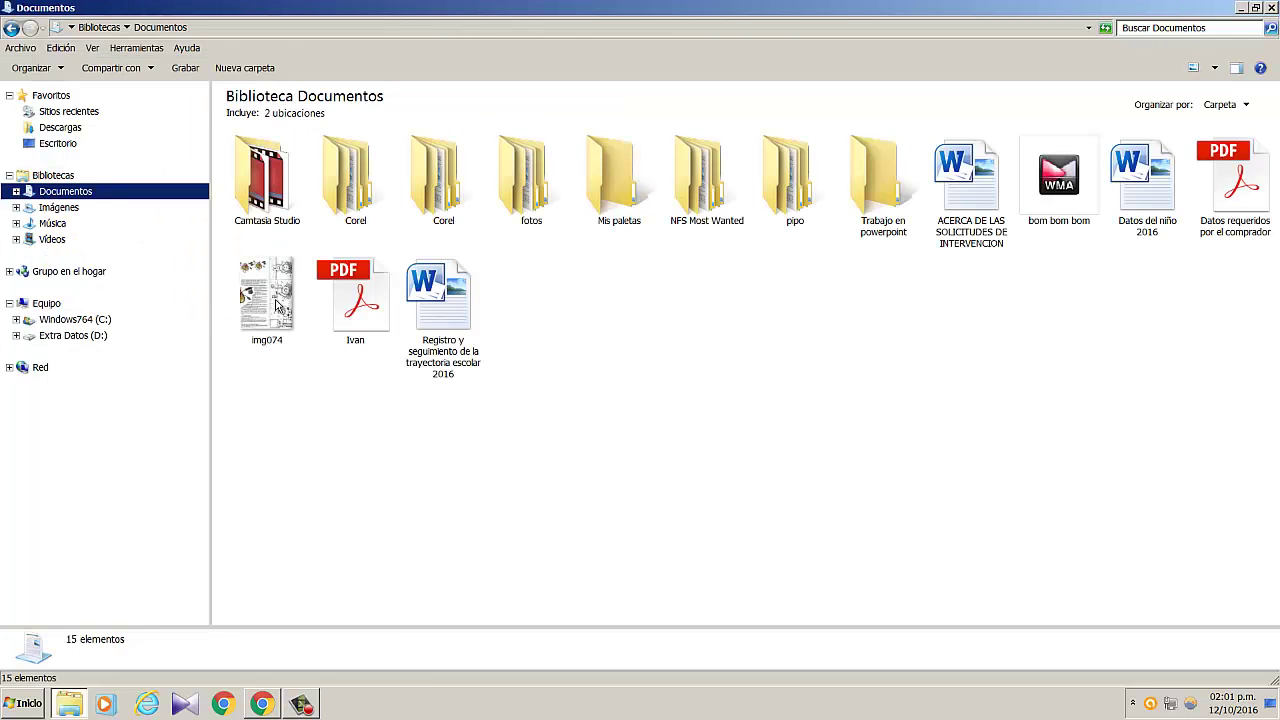
pyautogui.doubleClick(892, 205)
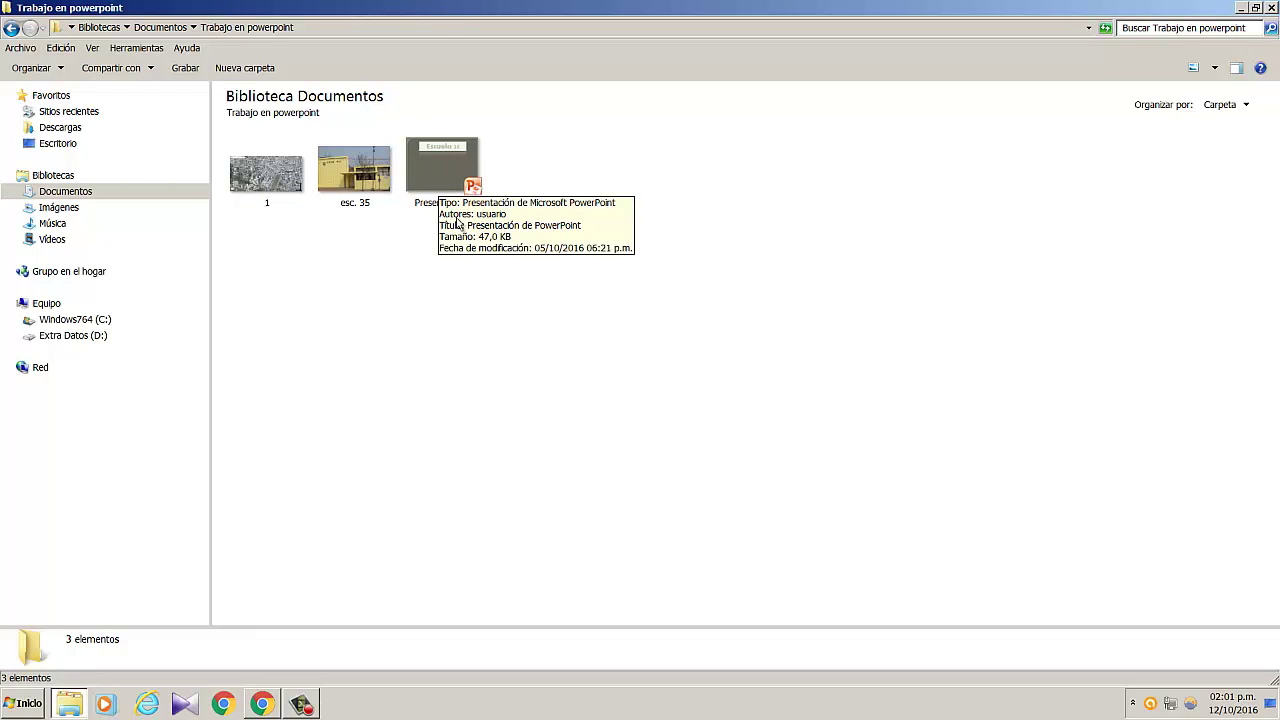
pyautogui.doubleClick(441, 176)
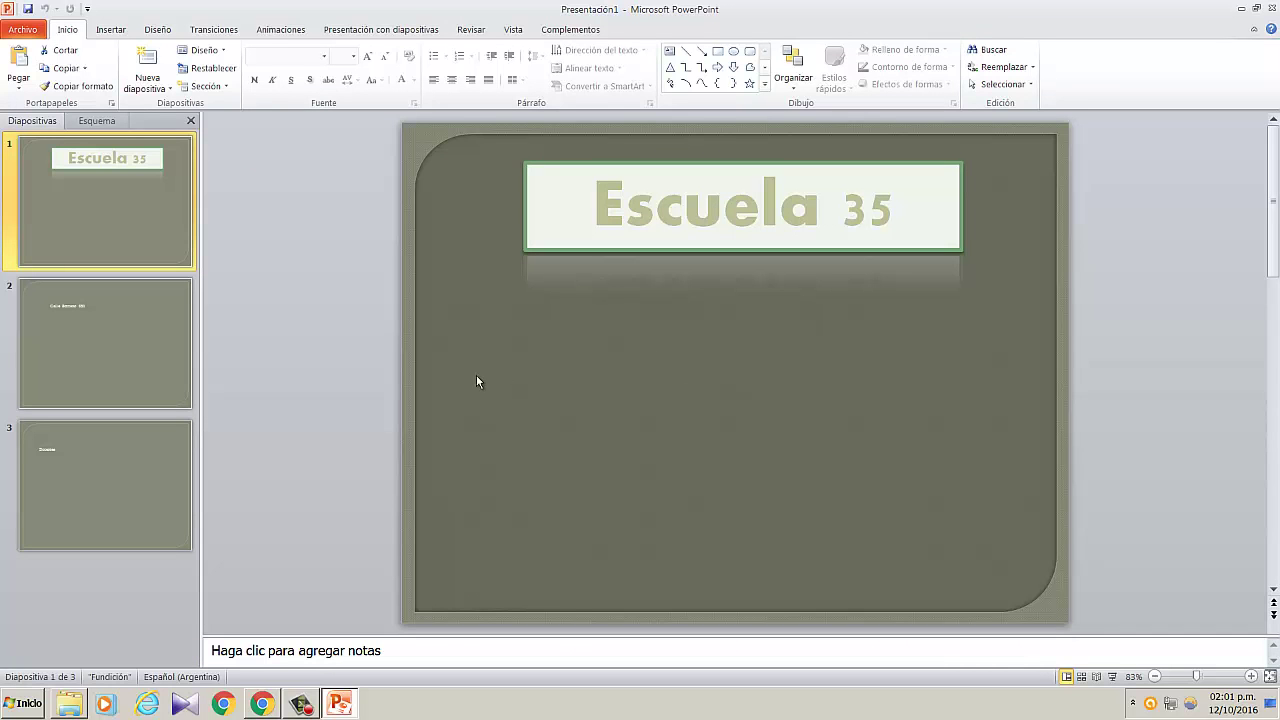
# Step: Close the Office activation wizard to return to the Escuela 35 slide
pyautogui.click(812, 512)
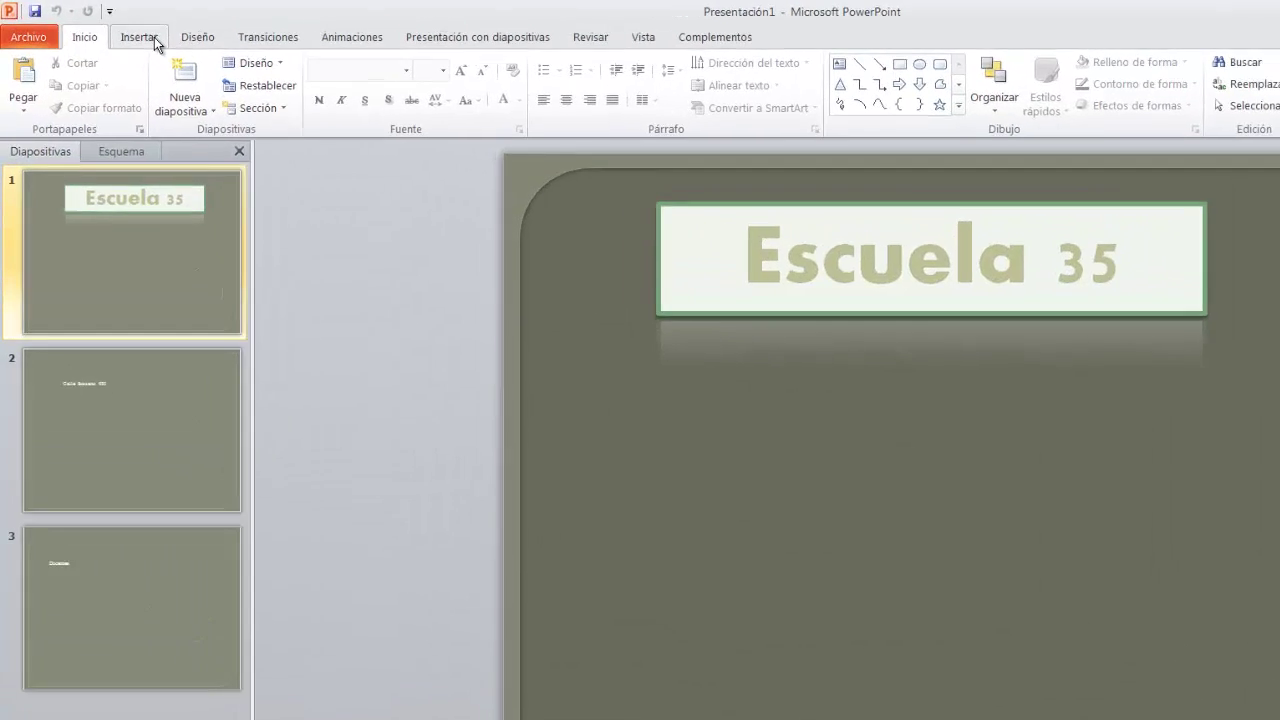
# Step: Insert the picture esc. 35 from Documentos > Trabajo en powerpoint onto slide 1
pyautogui.click(116, 31)
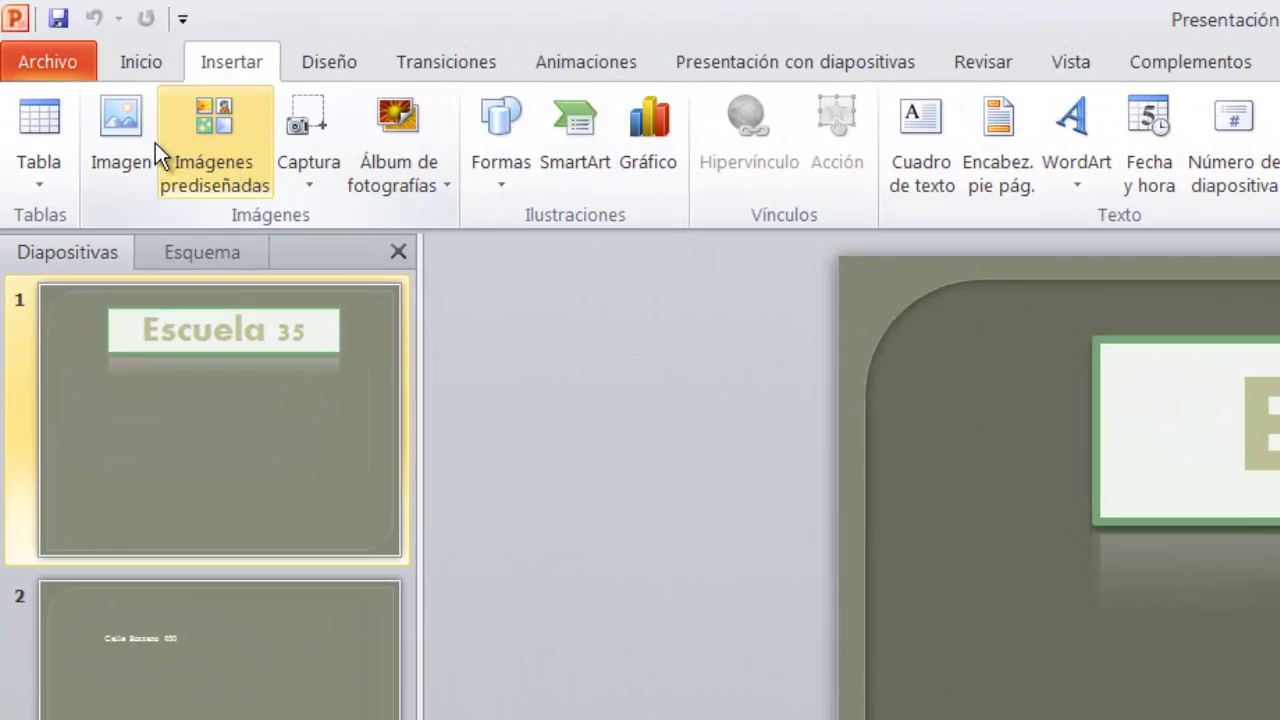
pyautogui.click(142, 138)
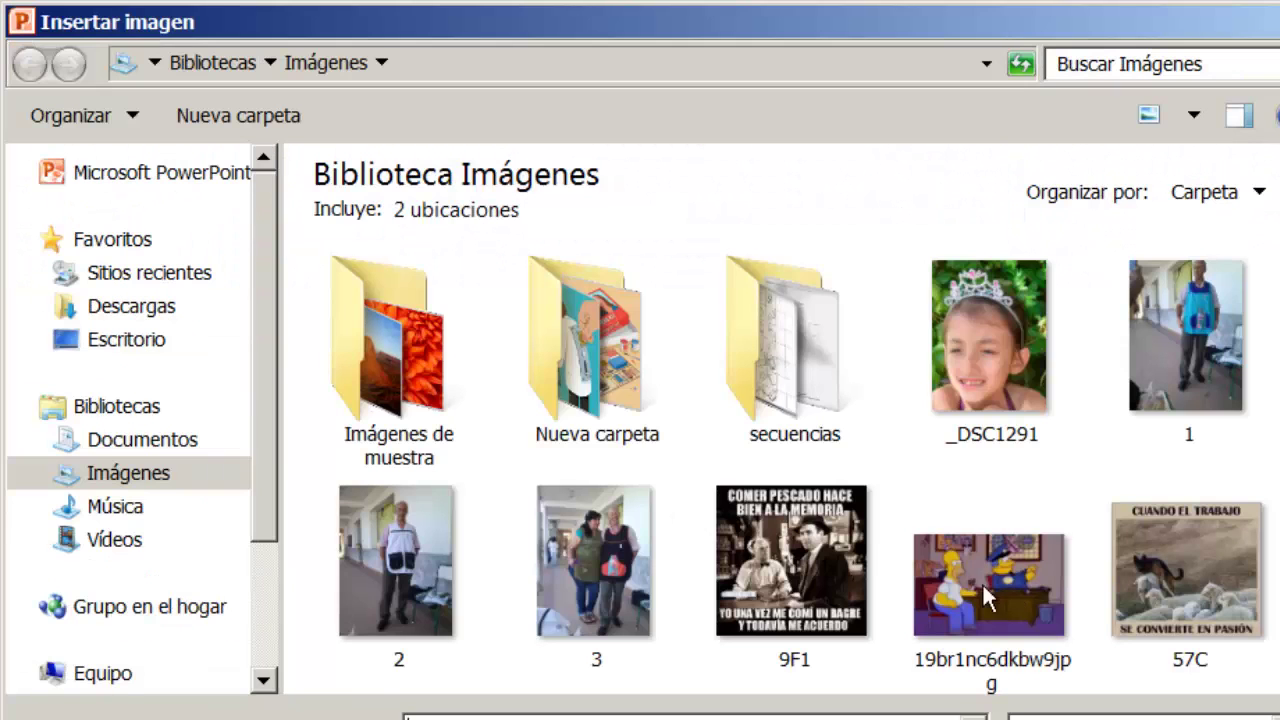
pyautogui.click(150, 441)
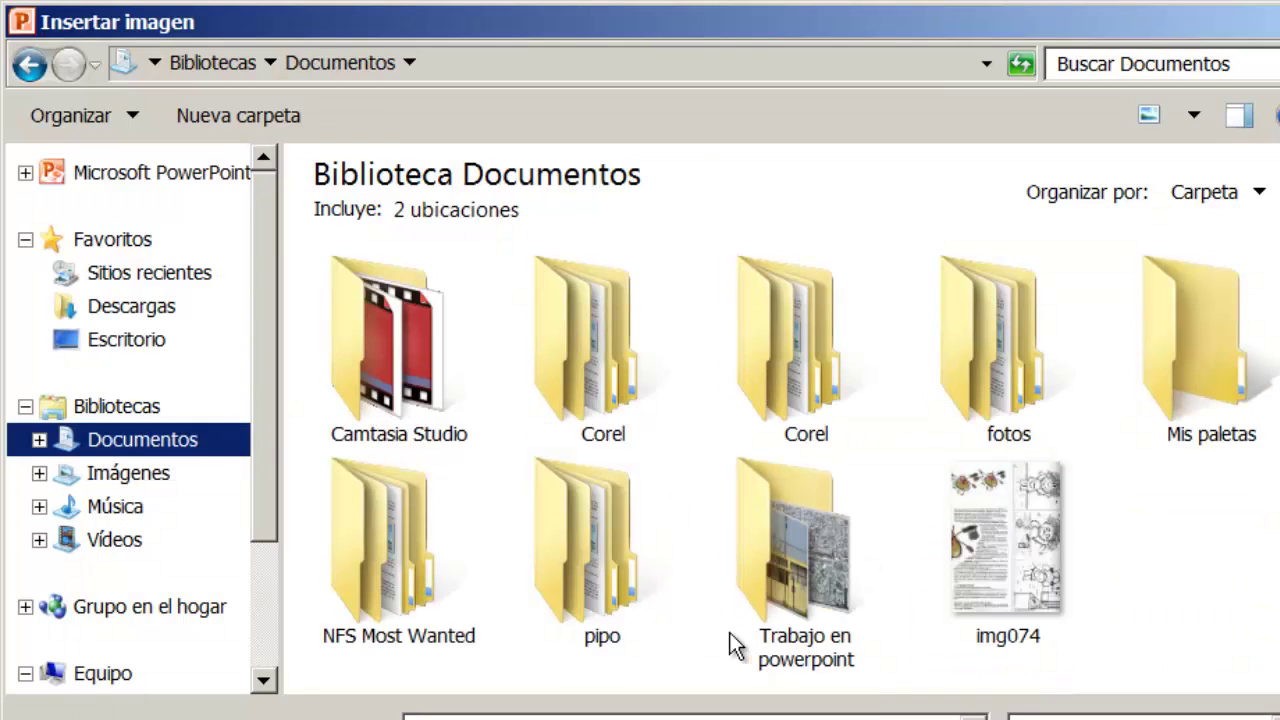
pyautogui.doubleClick(782, 565)
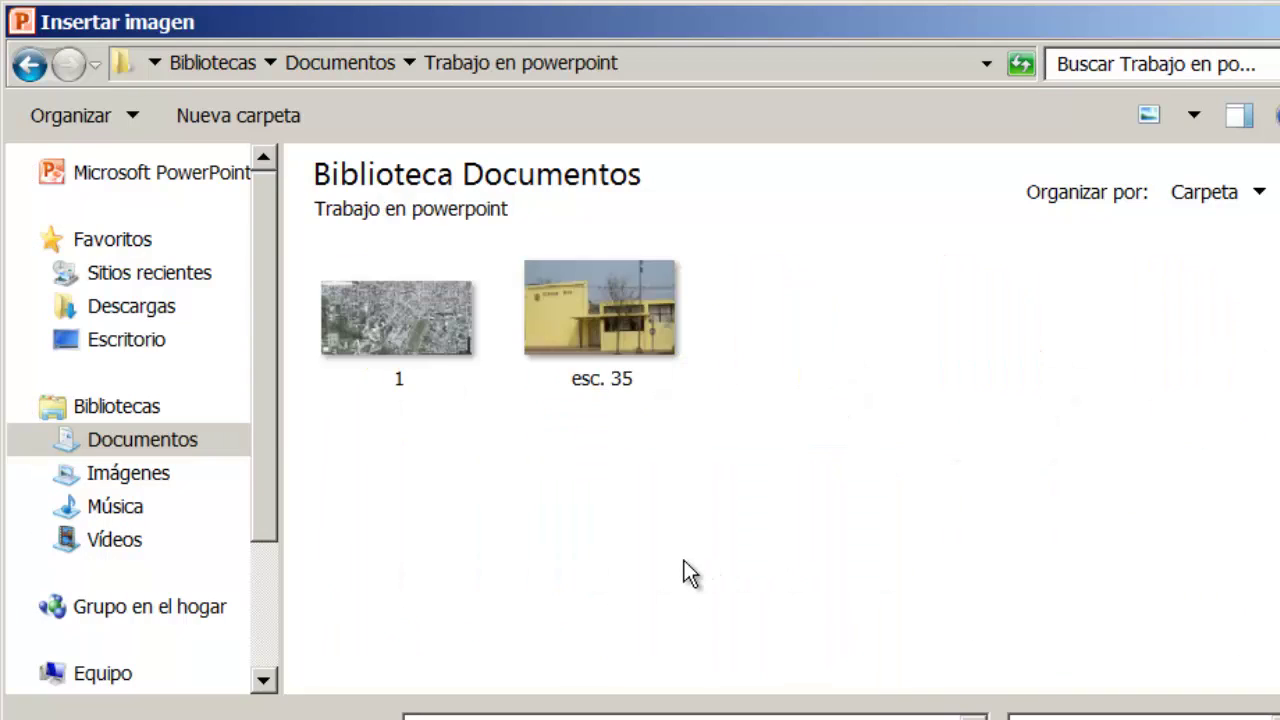
pyautogui.click(578, 328)
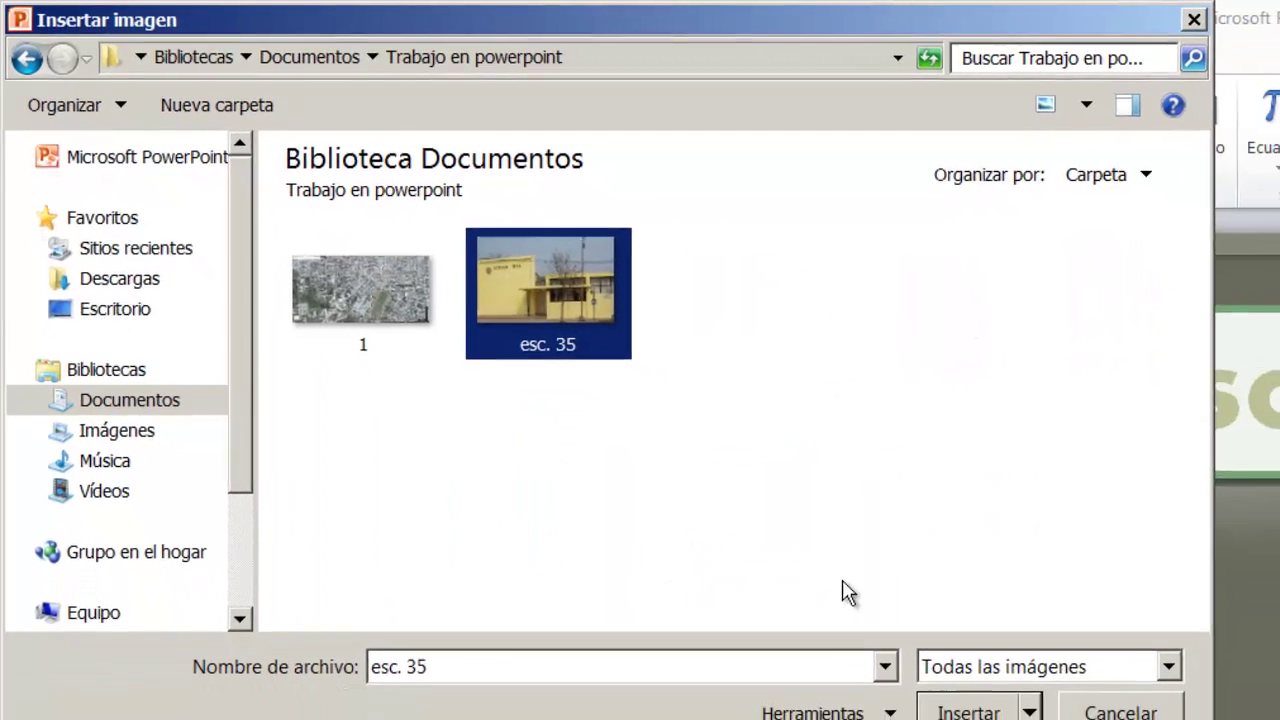
pyautogui.click(915, 680)
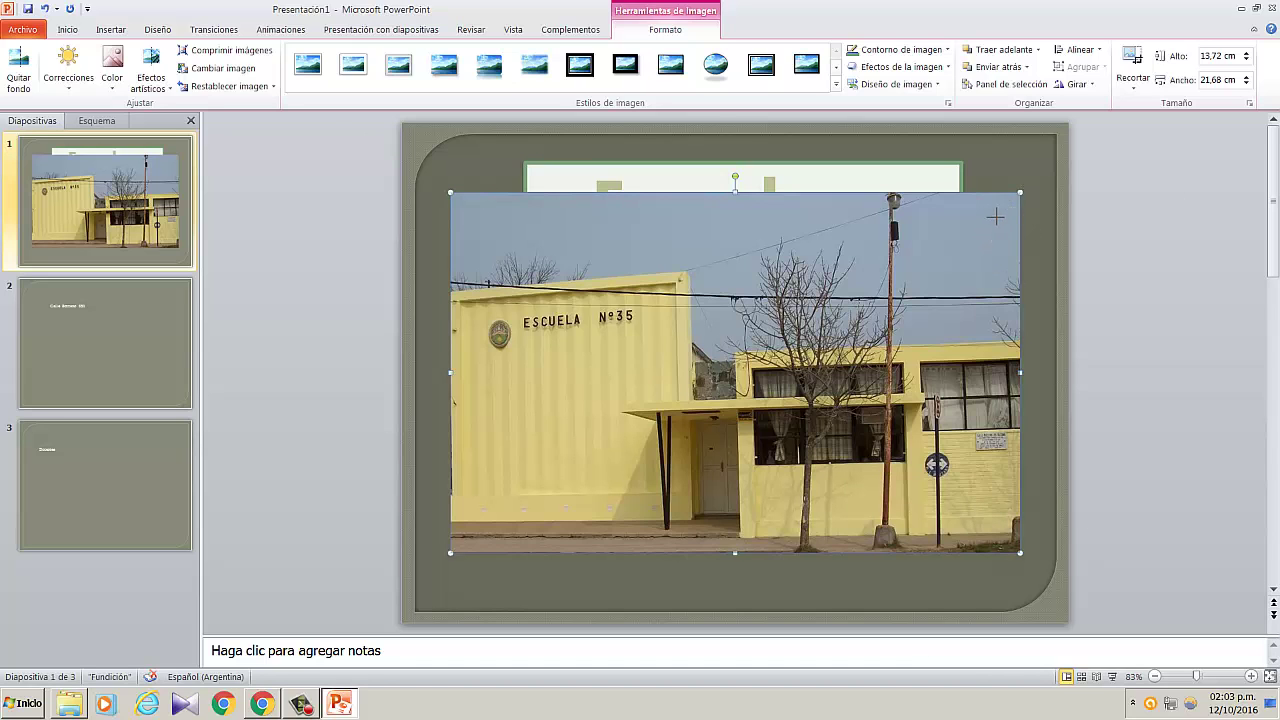
# Step: Move the school photo down so it sits beneath the Escuela 35 title
pyautogui.moveTo(992, 216); pyautogui.dragTo(851, 298)
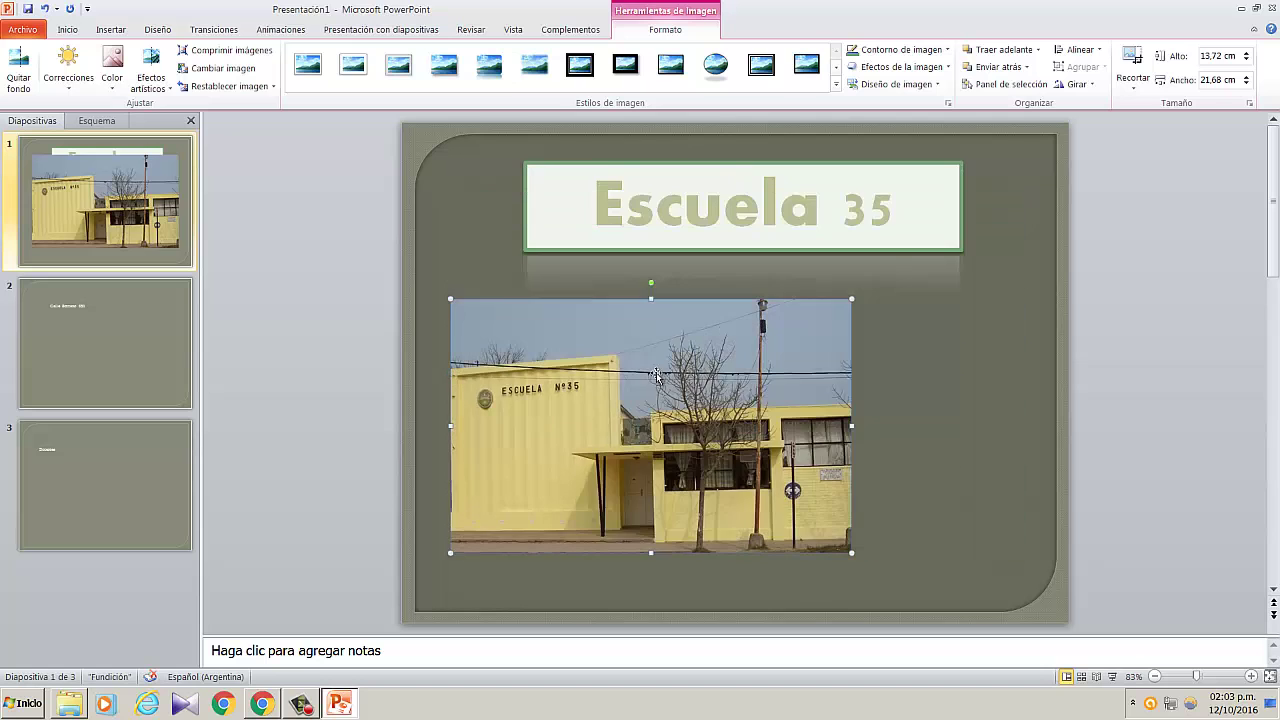
pyautogui.moveTo(596, 377); pyautogui.dragTo(629, 388)
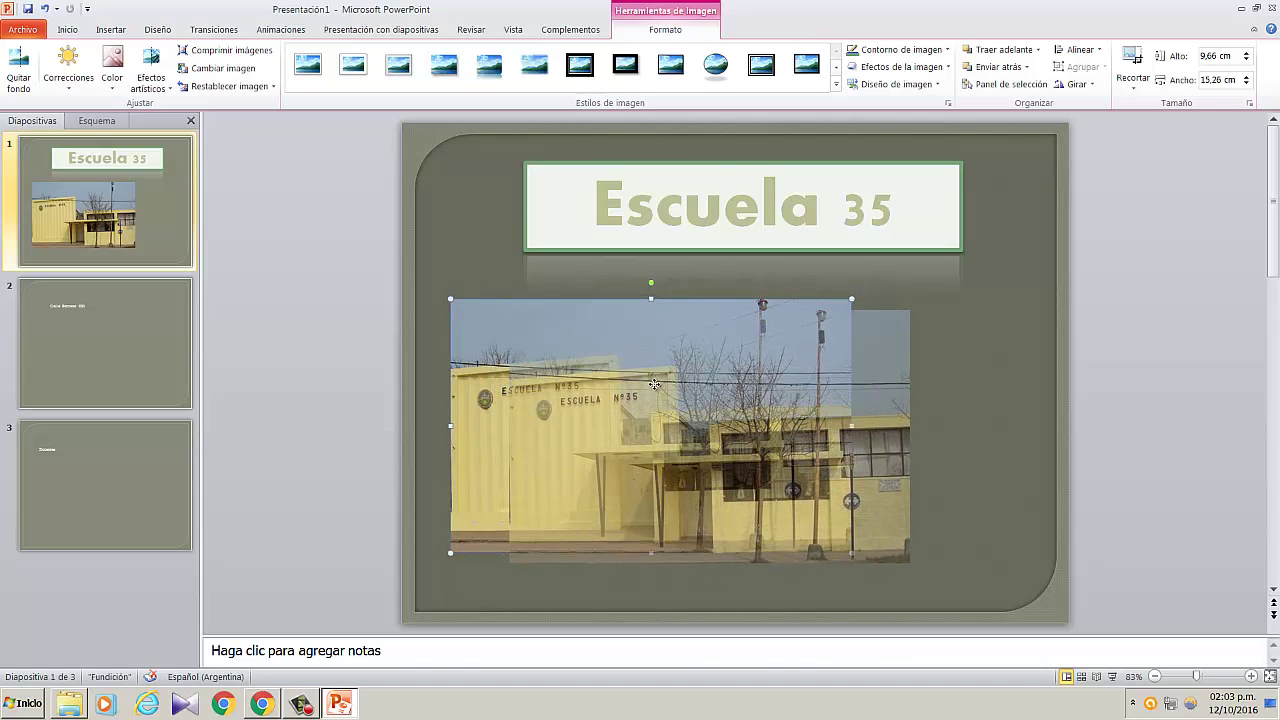
pyautogui.moveTo(629, 388)
pyautogui.mouseDown()
pyautogui.moveTo(660, 355)
pyautogui.moveTo(655, 381)
pyautogui.mouseUp()
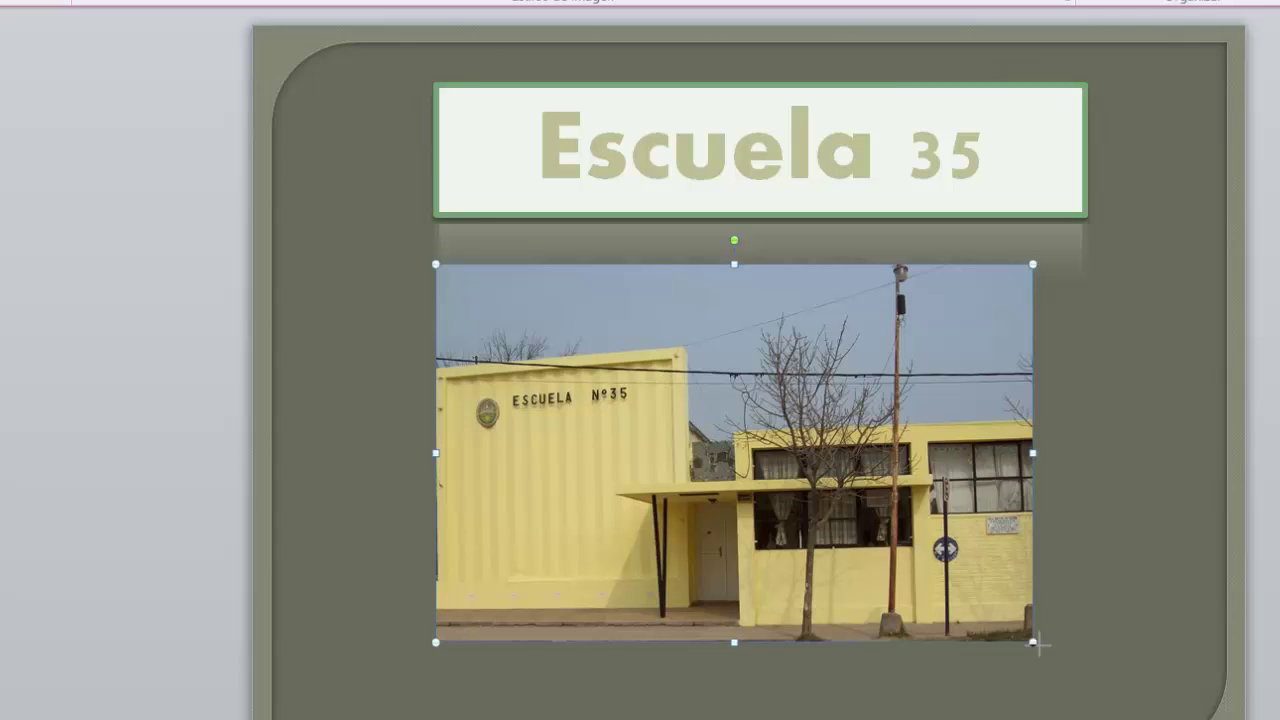
# Step: Enlarge the photo from its corner to 10.51 × 16.6 cm, matching the title width
pyautogui.moveTo(1041, 647); pyautogui.dragTo(1113, 678)
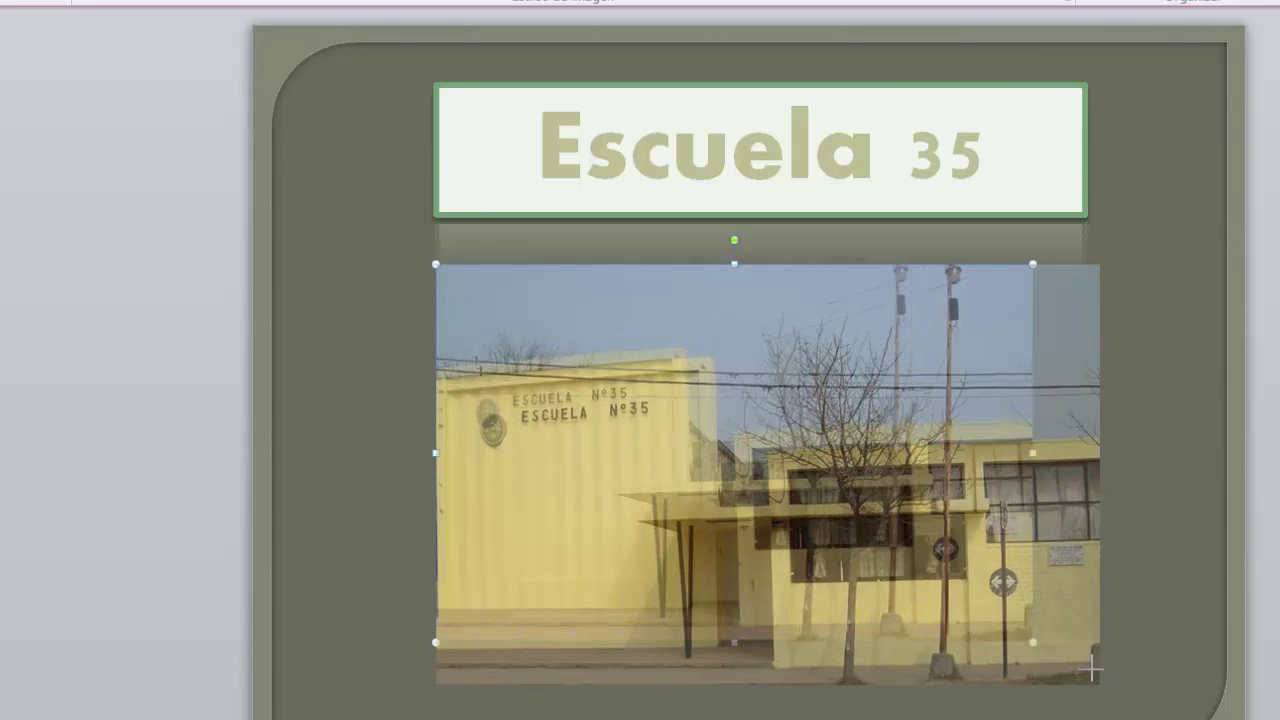
pyautogui.moveTo(1113, 678); pyautogui.dragTo(1088, 665)
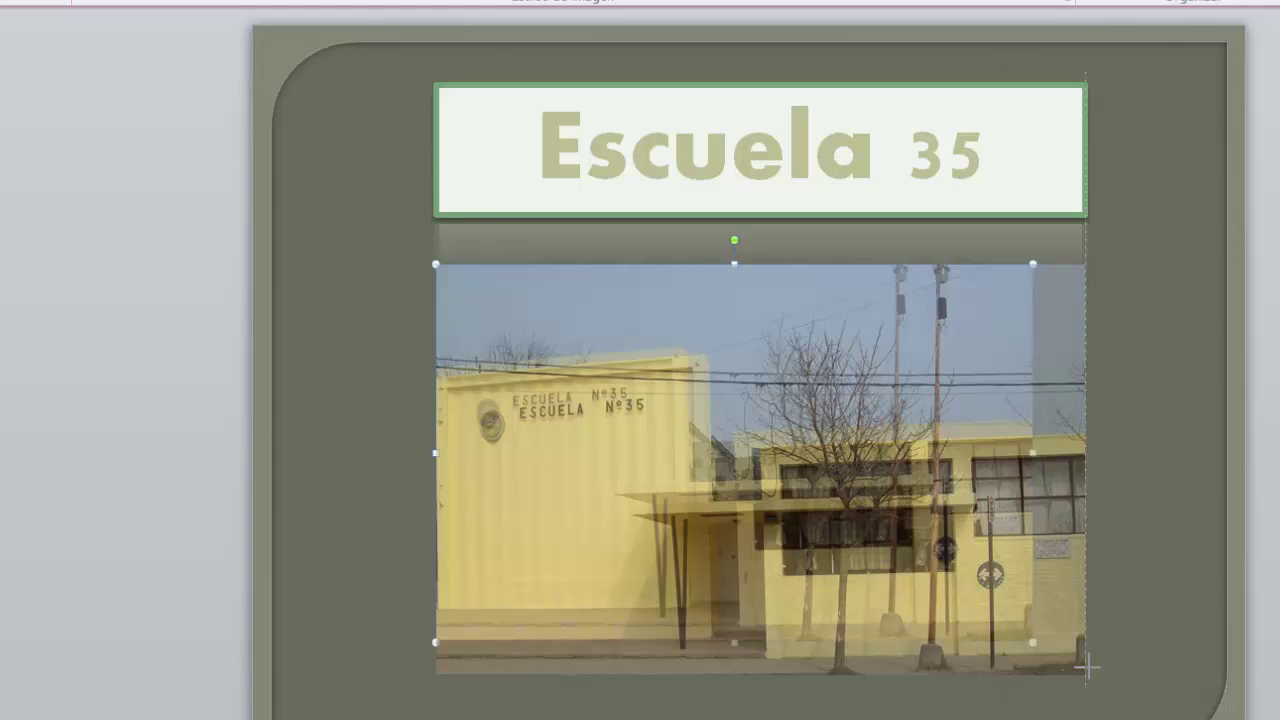
pyautogui.moveTo(1088, 665); pyautogui.dragTo(1086, 672)
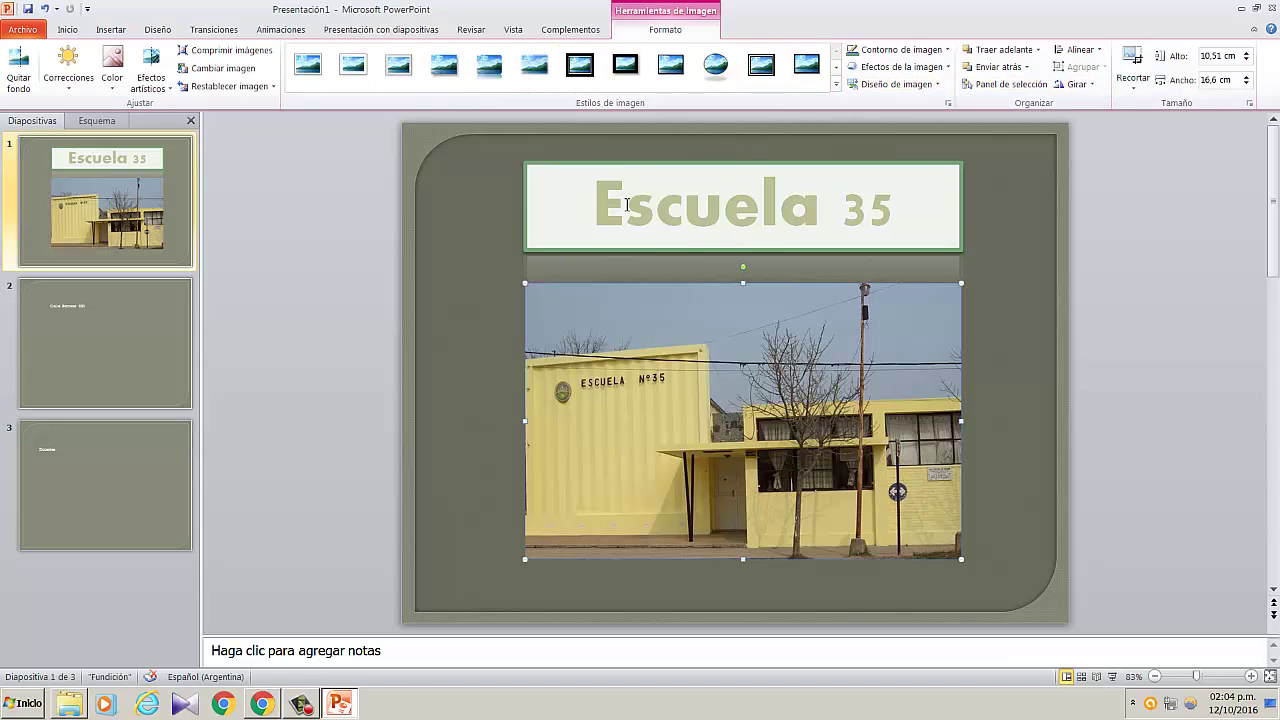
# Step: Apply the Óvalo de bordes suaves picture style to the school photo, then deselect it
pyautogui.click(835, 88)
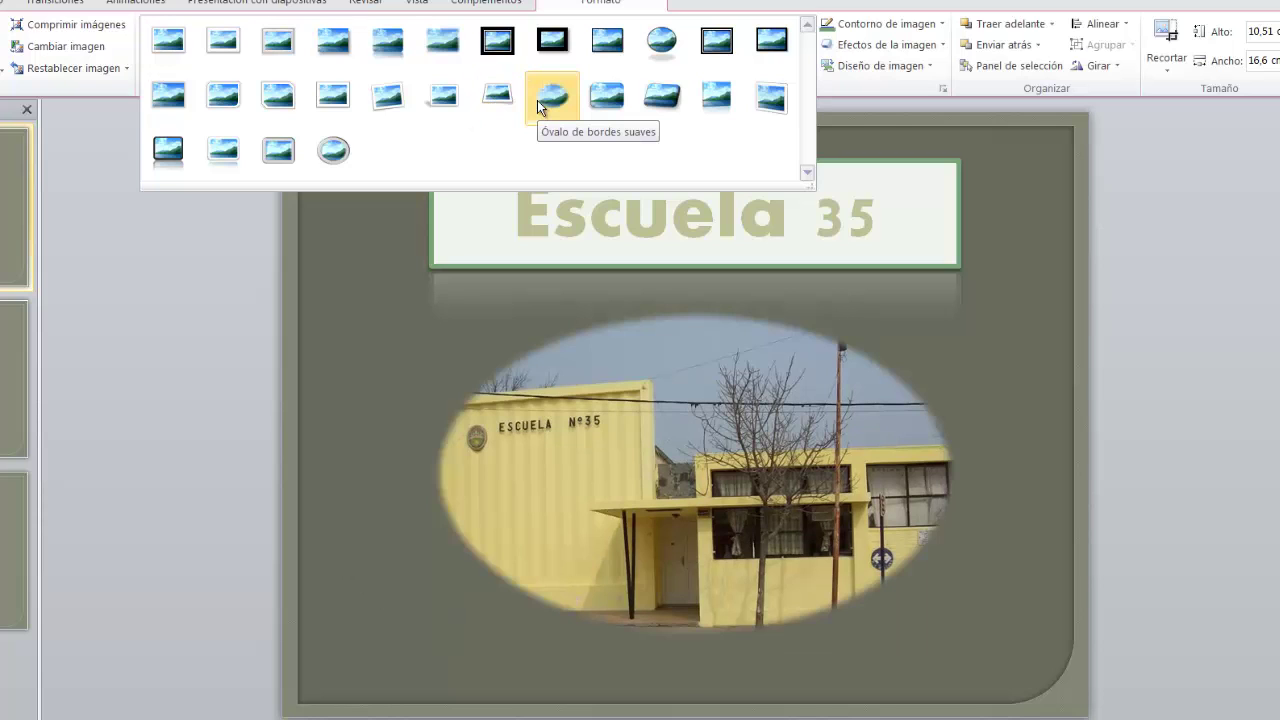
pyautogui.click(537, 100)
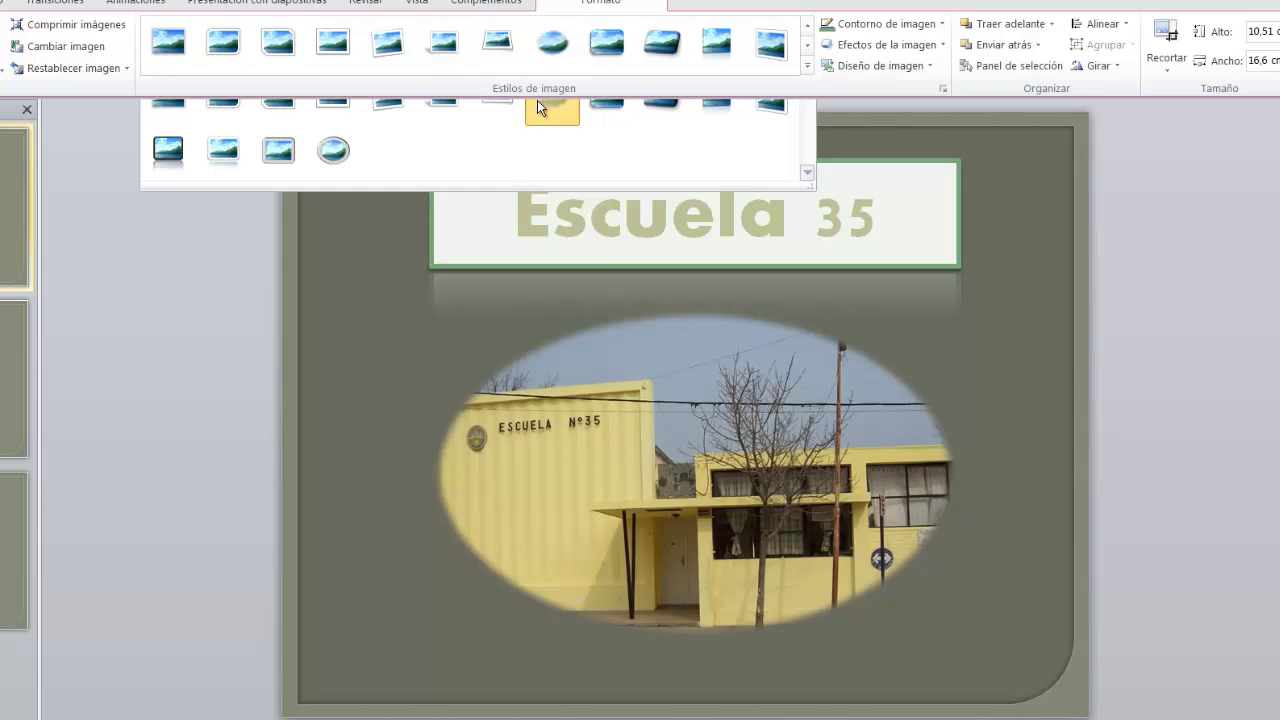
pyautogui.click(1053, 471)
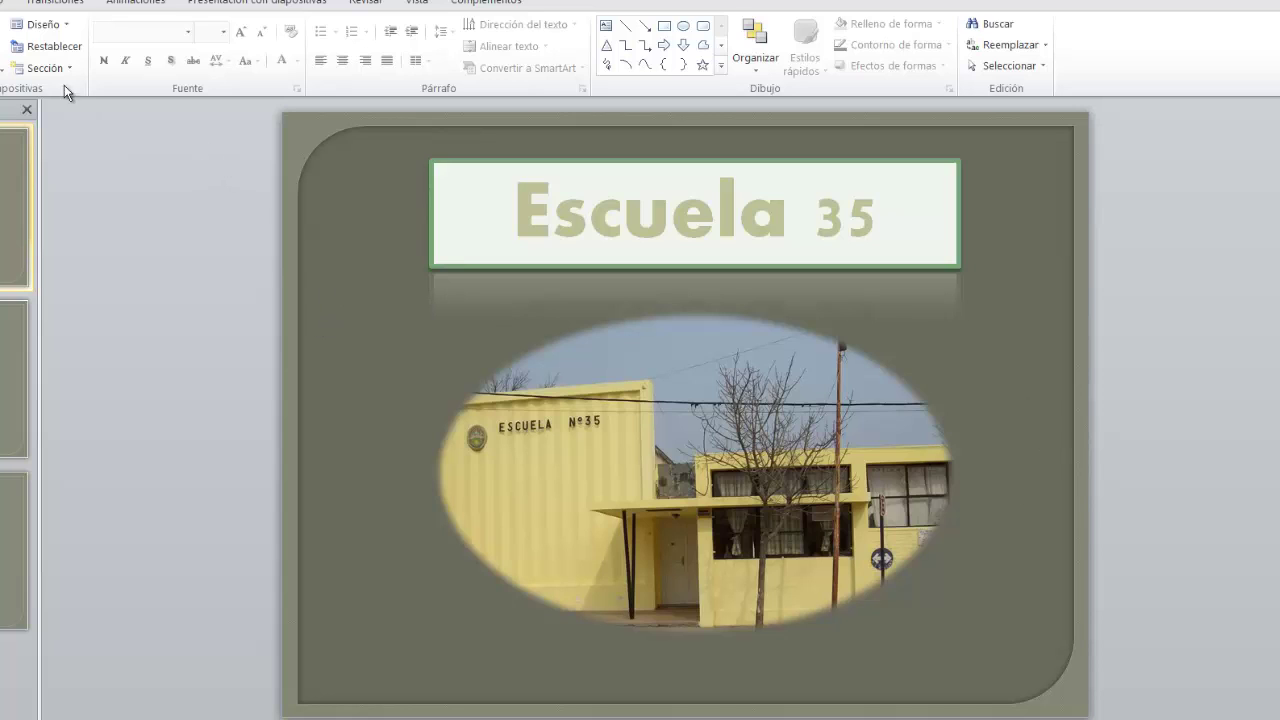
# Step: Try Empuje, Dividir, Barras aleatorias and Panal transitions on slide 1, settling on Disolver
pyautogui.click(110, 33)
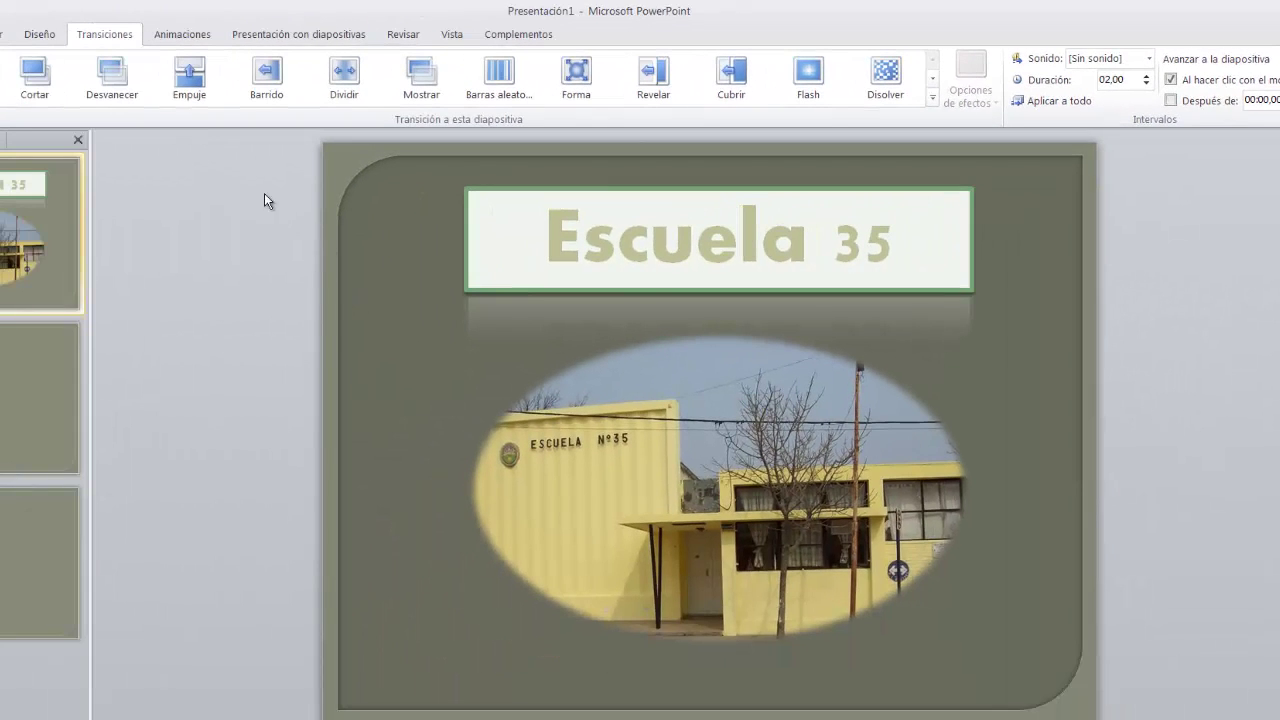
pyautogui.click(197, 92)
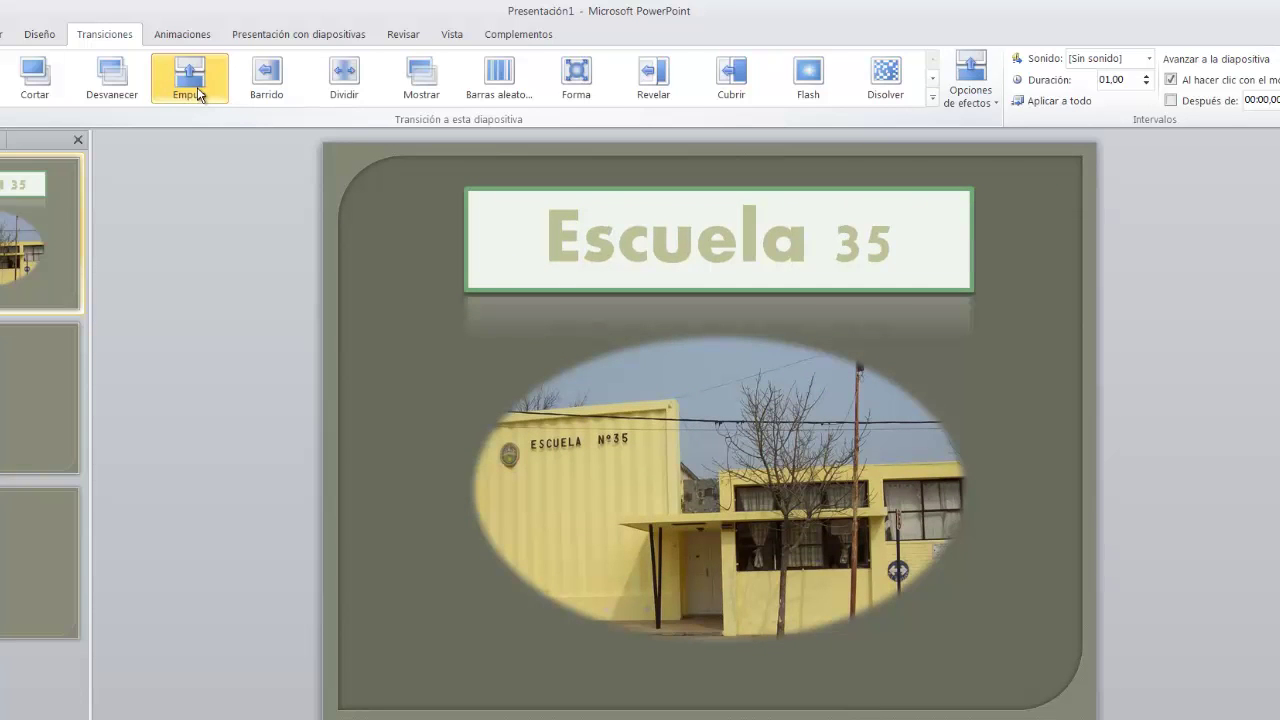
pyautogui.click(343, 90)
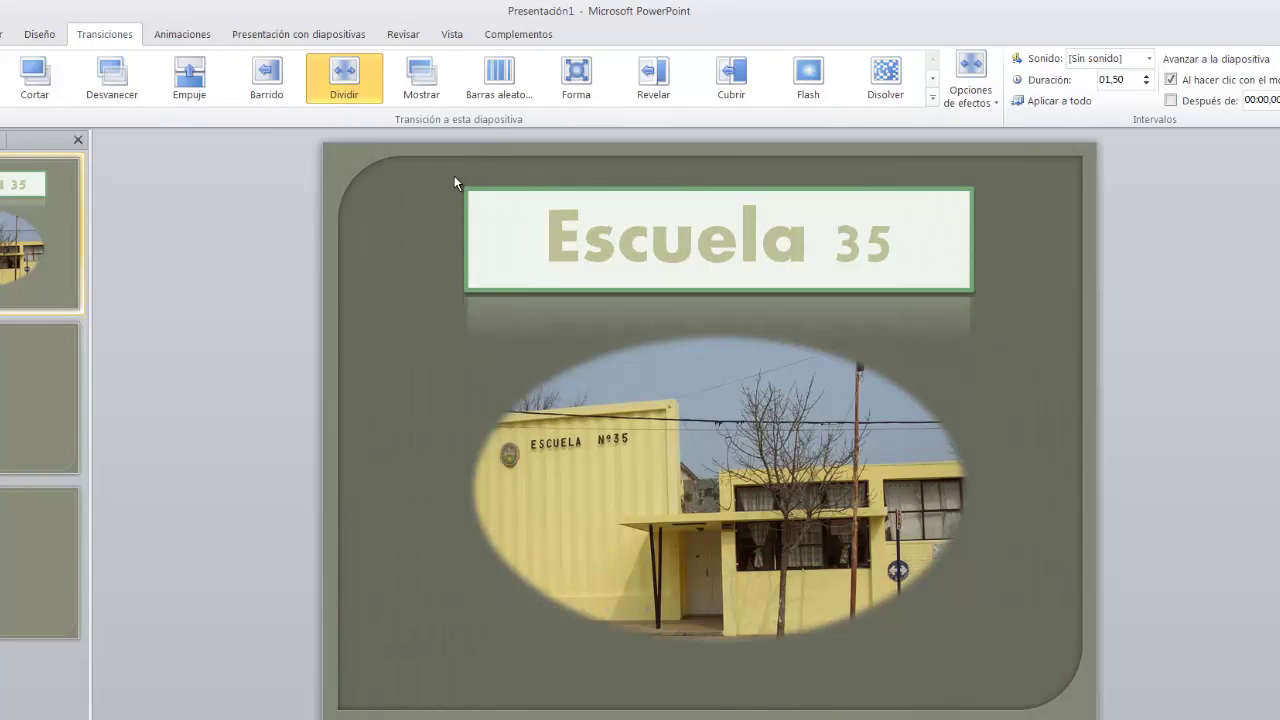
pyautogui.click(500, 93)
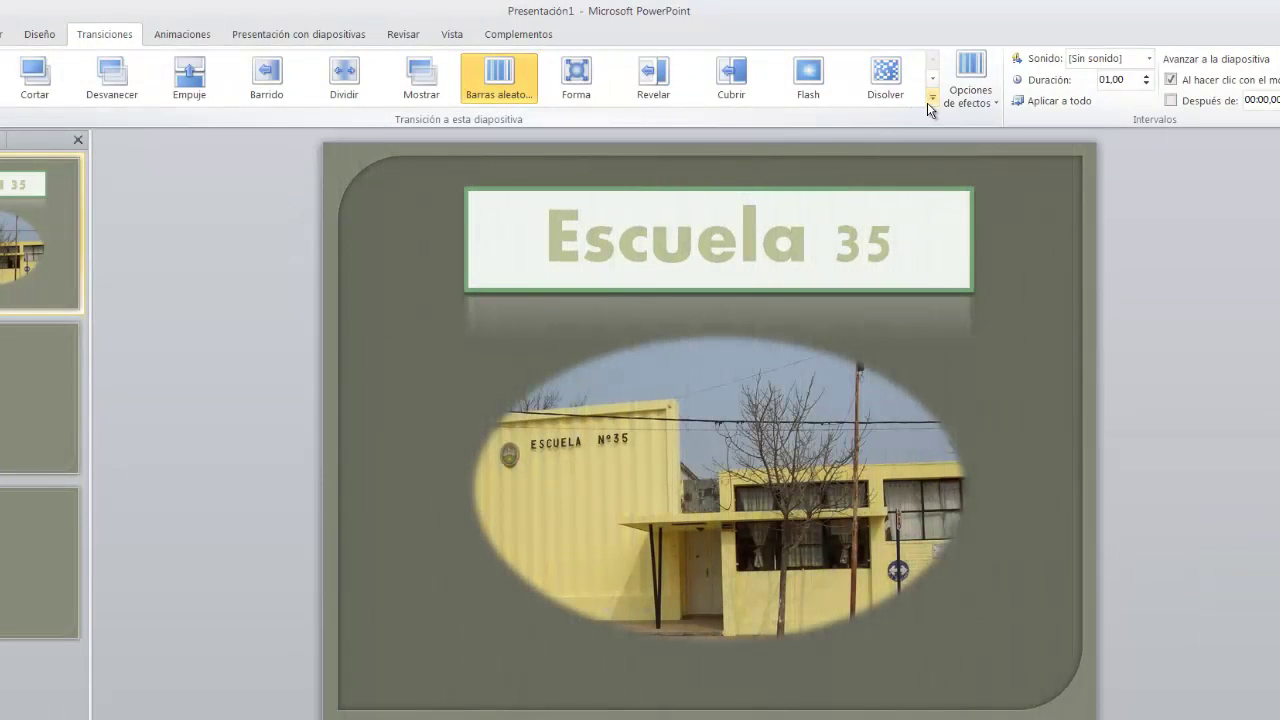
pyautogui.click(932, 97)
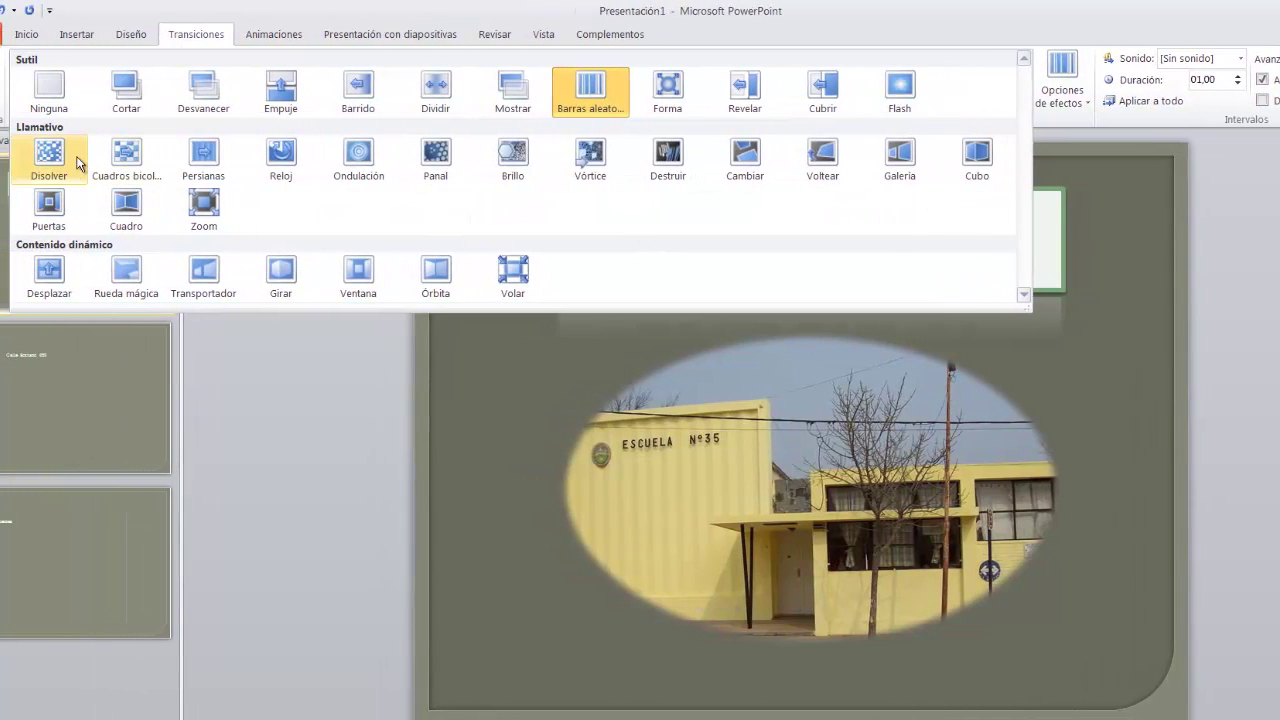
pyautogui.click(40, 158)
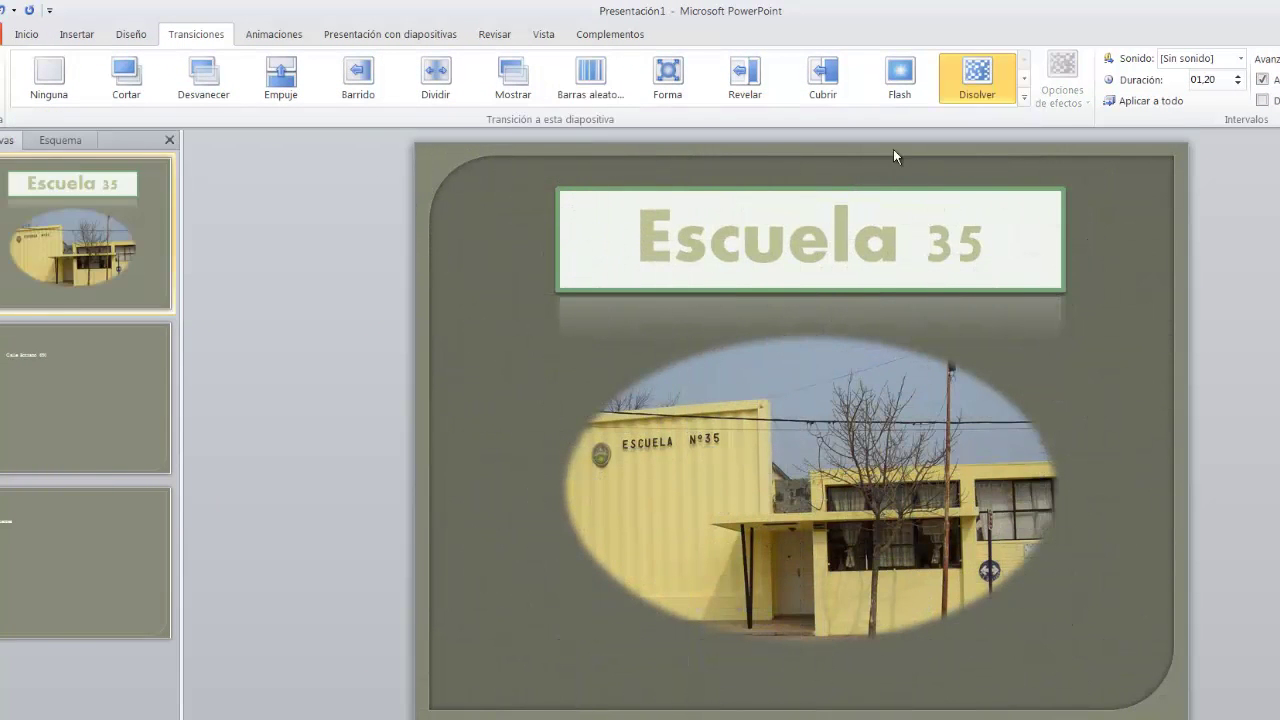
pyautogui.click(1024, 97)
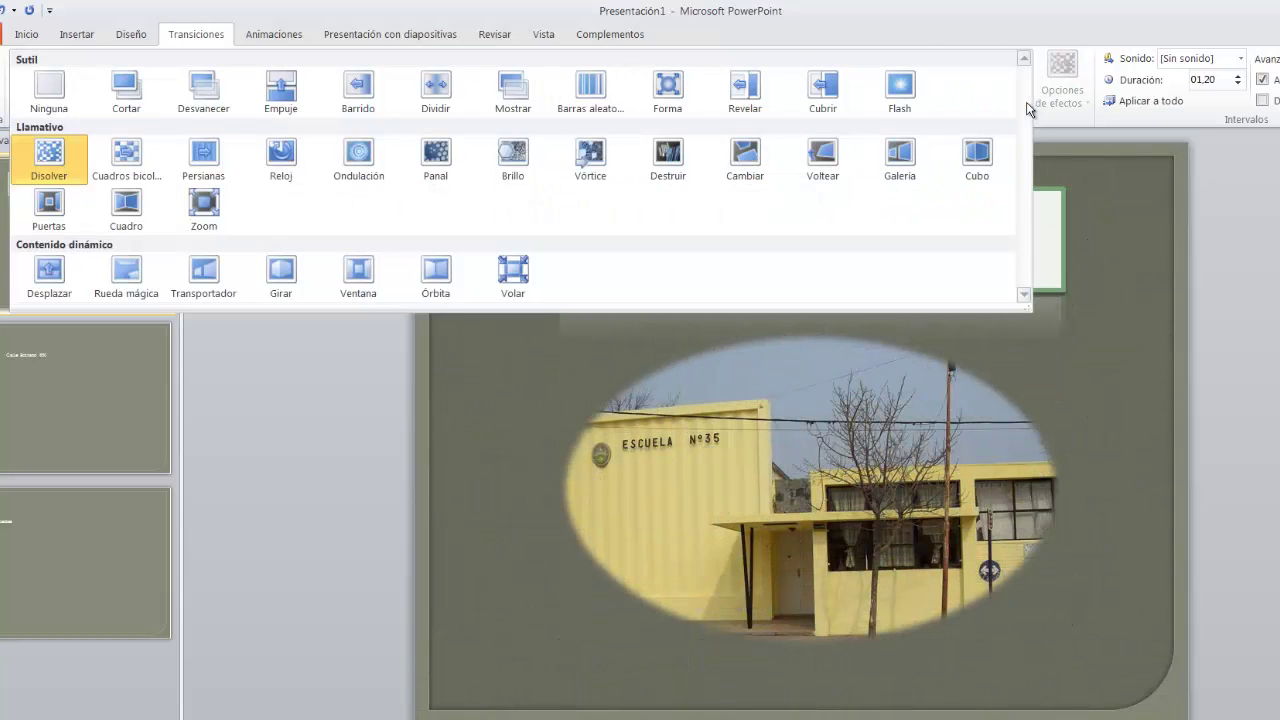
pyautogui.click(435, 158)
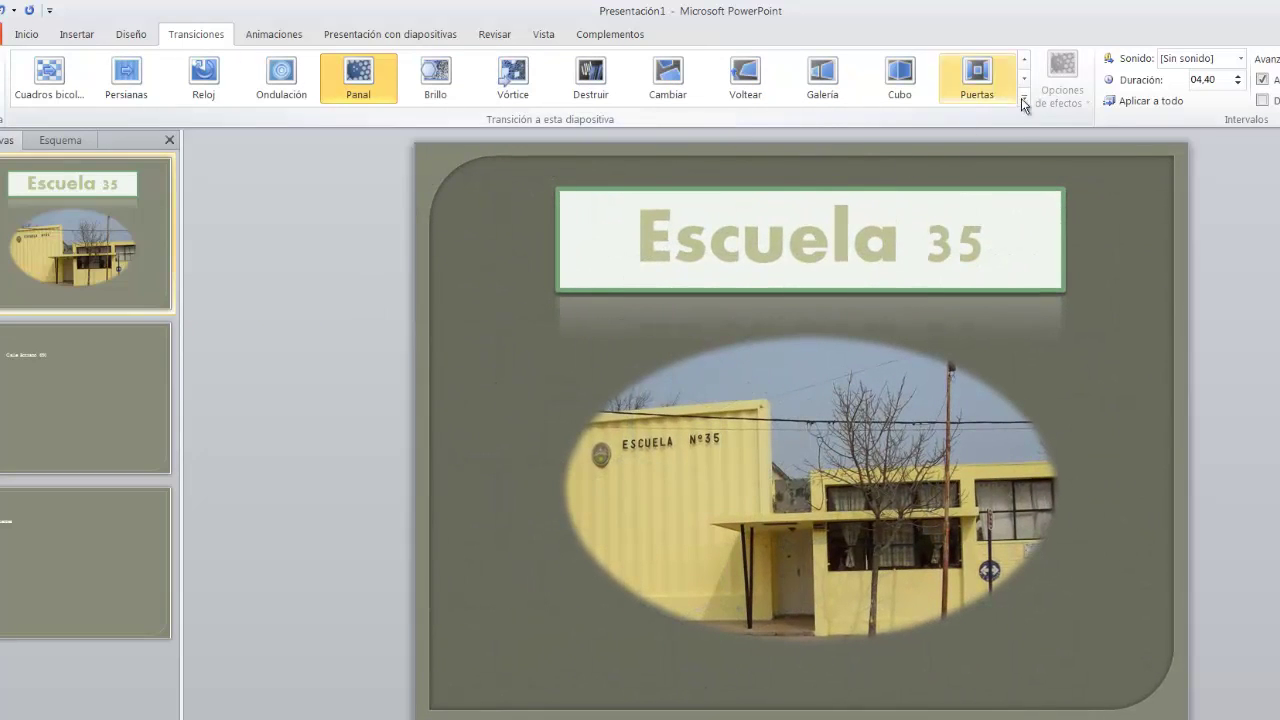
pyautogui.click(1023, 97)
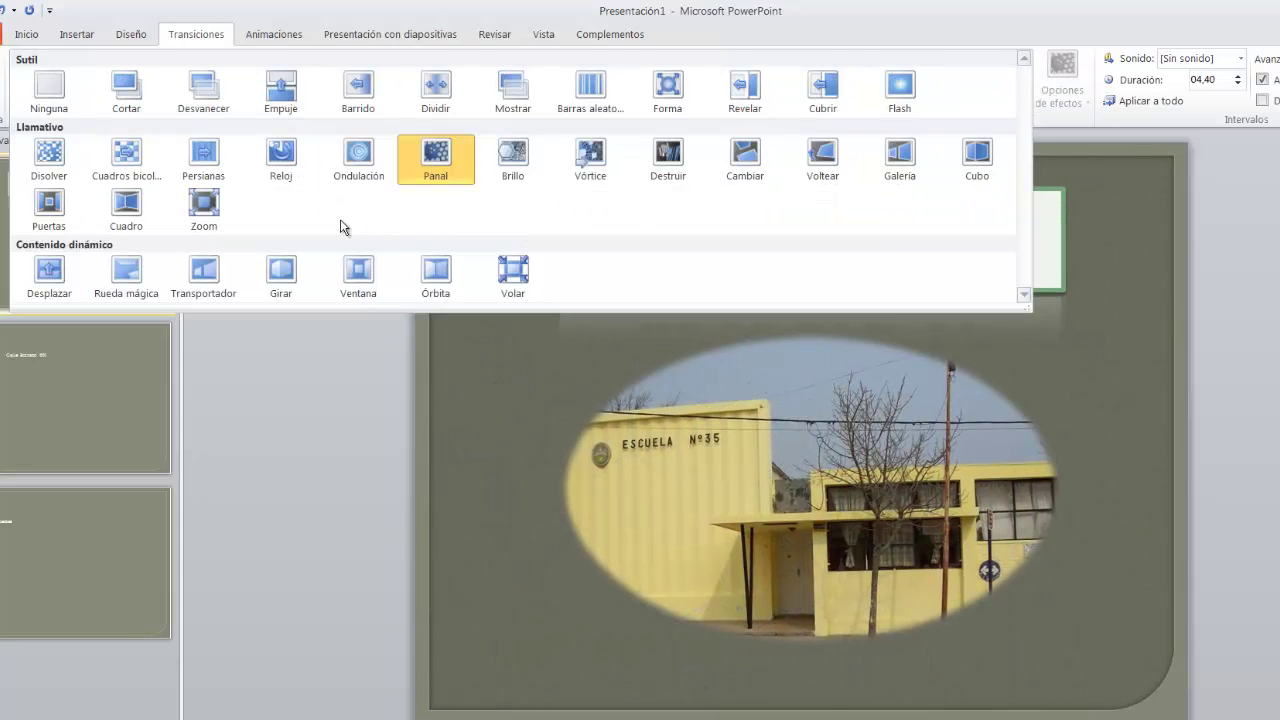
pyautogui.click(49, 158)
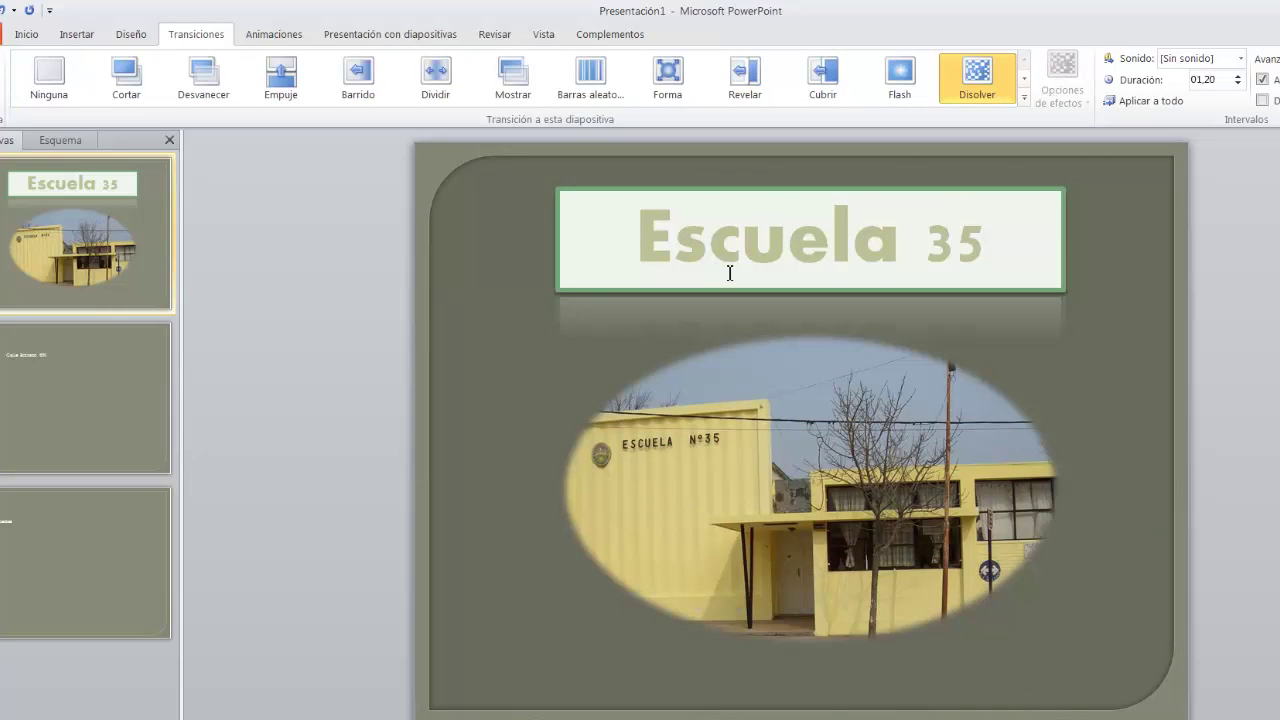
# Step: Switch slide 1 to the Barras aleatorias transition with a 05,00 second duration
pyautogui.click(600, 90)
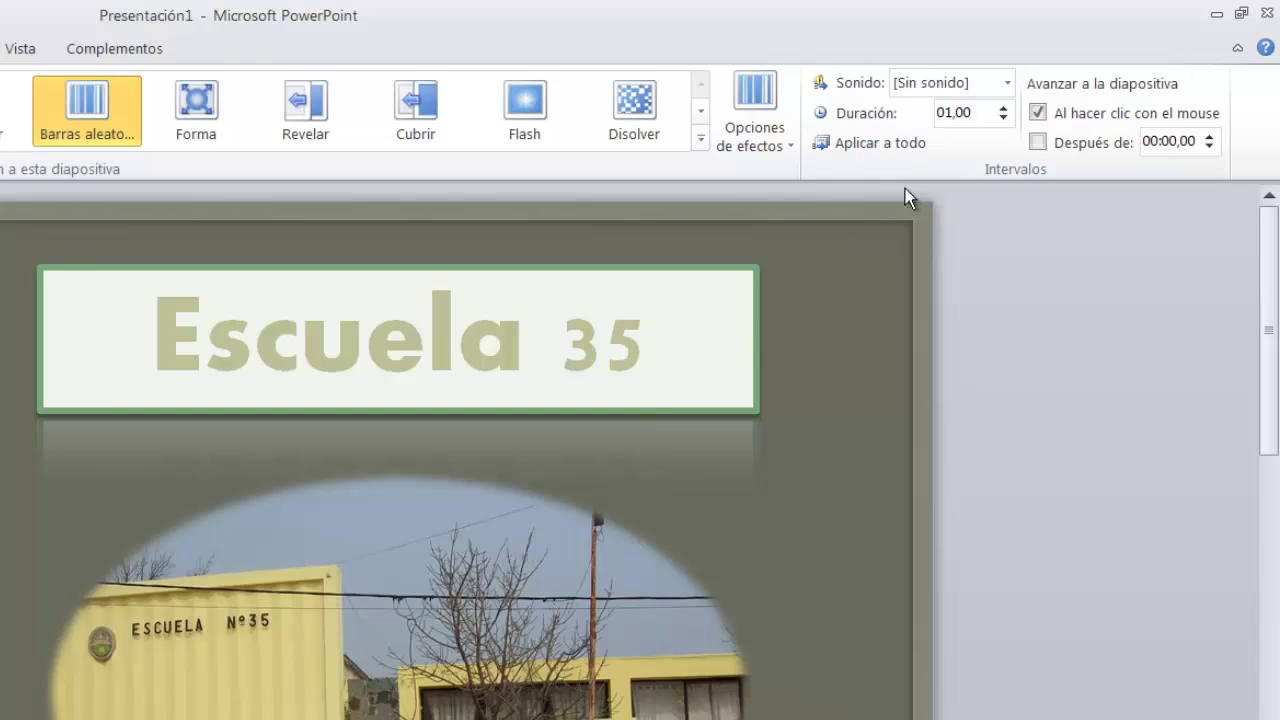
pyautogui.click(1003, 108)
pyautogui.click(1003, 108)
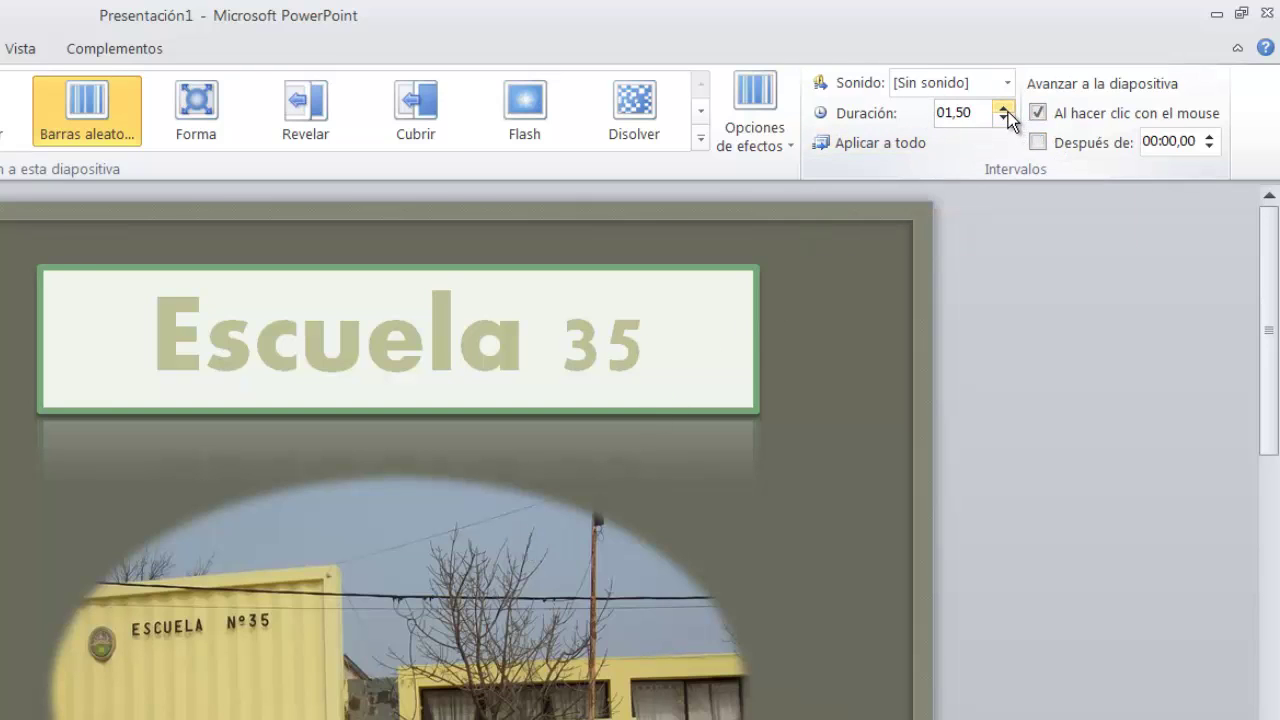
pyautogui.click(1003, 108)
pyautogui.click(1003, 108)
pyautogui.click(1003, 108)
pyautogui.click(1003, 108)
pyautogui.click(1003, 108)
pyautogui.click(1003, 108)
pyautogui.click(1003, 108)
pyautogui.click(1003, 108)
pyautogui.click(1003, 108)
pyautogui.click(1003, 108)
pyautogui.click(1003, 108)
pyautogui.click(1003, 108)
pyautogui.click(1003, 108)
pyautogui.click(1003, 108)
pyautogui.click(1003, 108)
pyautogui.click(1003, 117)
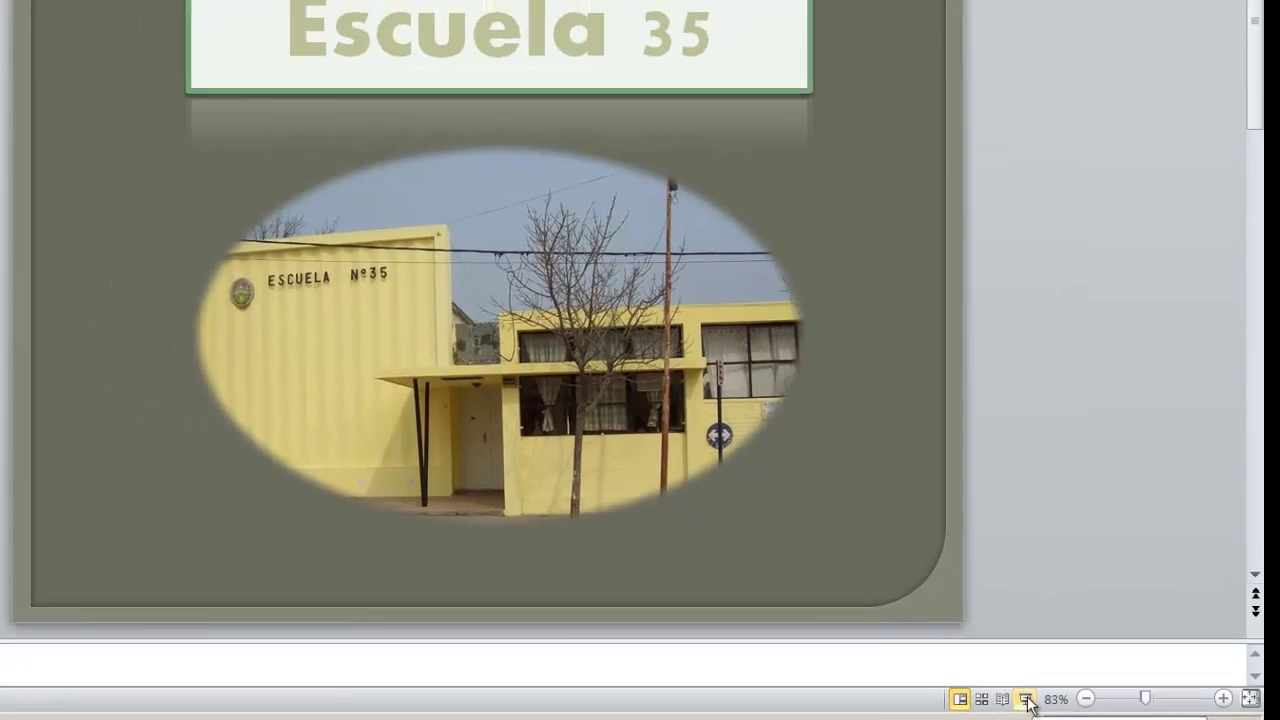
# Step: Preview the slide show, exit it, then apply Barras aleatorias to all slides
pyautogui.click(990, 698)
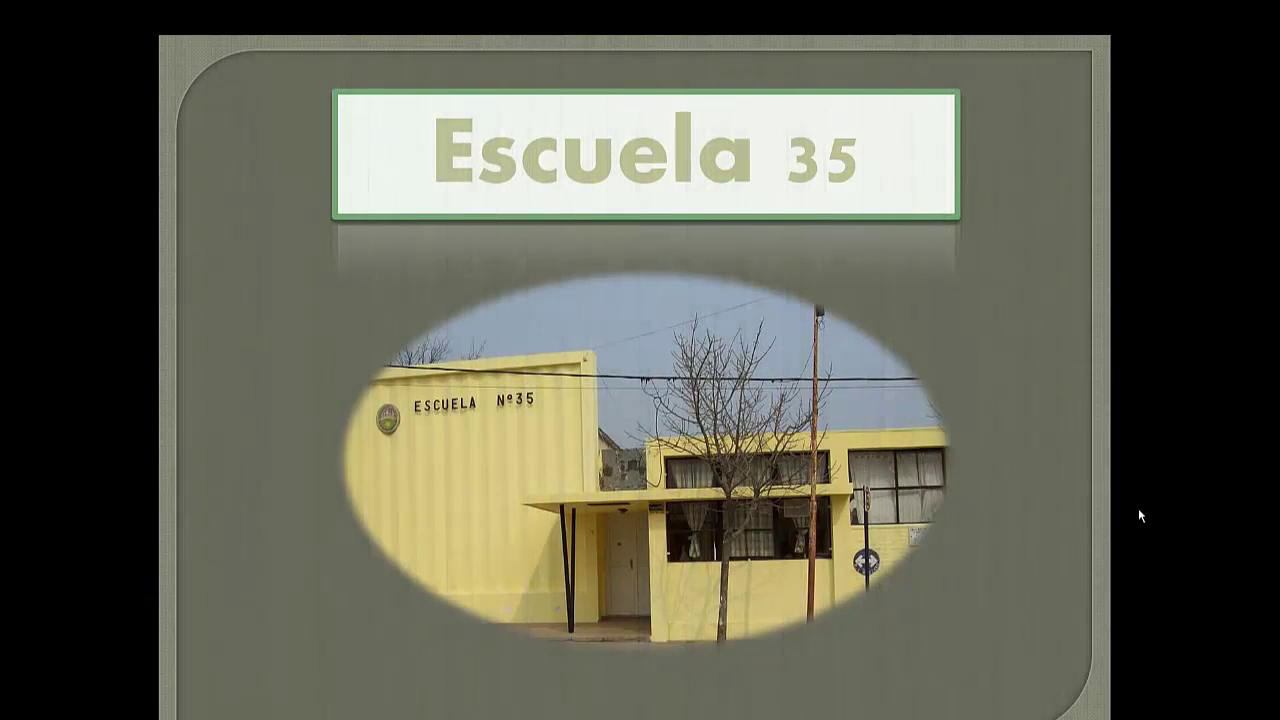
pyautogui.press('Escape')
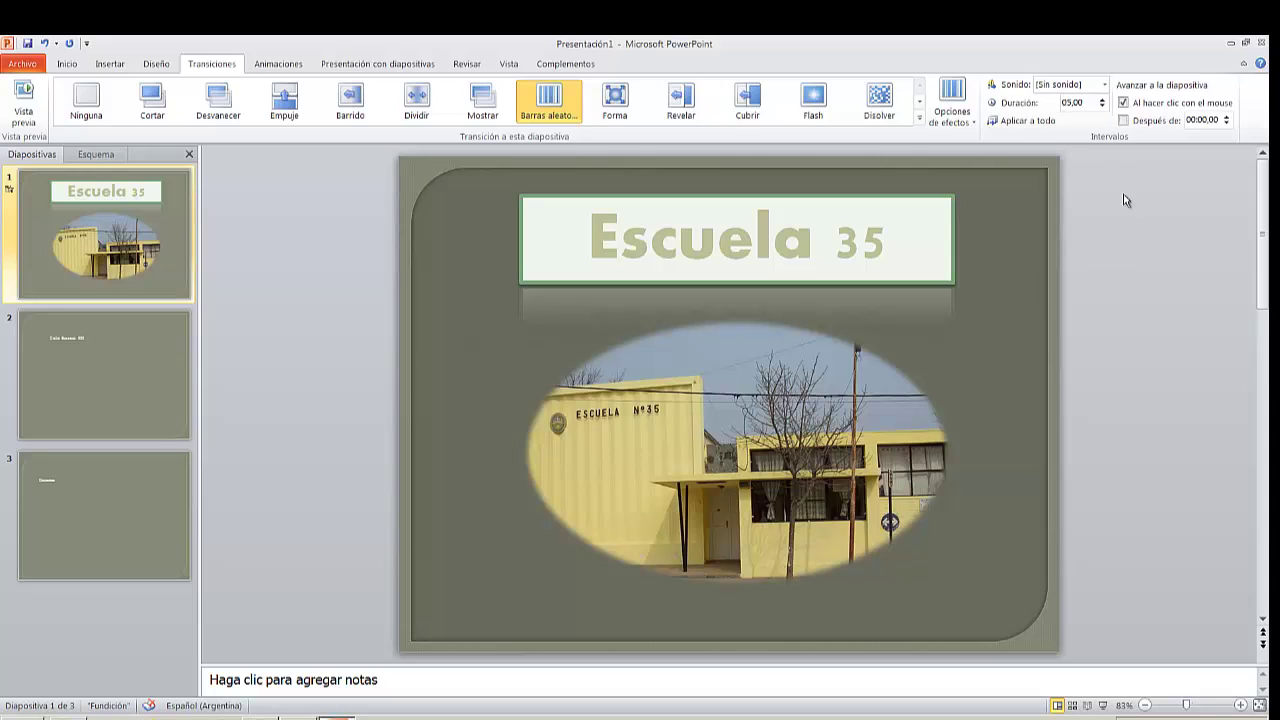
pyautogui.click(1025, 121)
# Step: Give the school photo a Dividir entrance animation, then switch it to Barrido
pyautogui.click(285, 64)
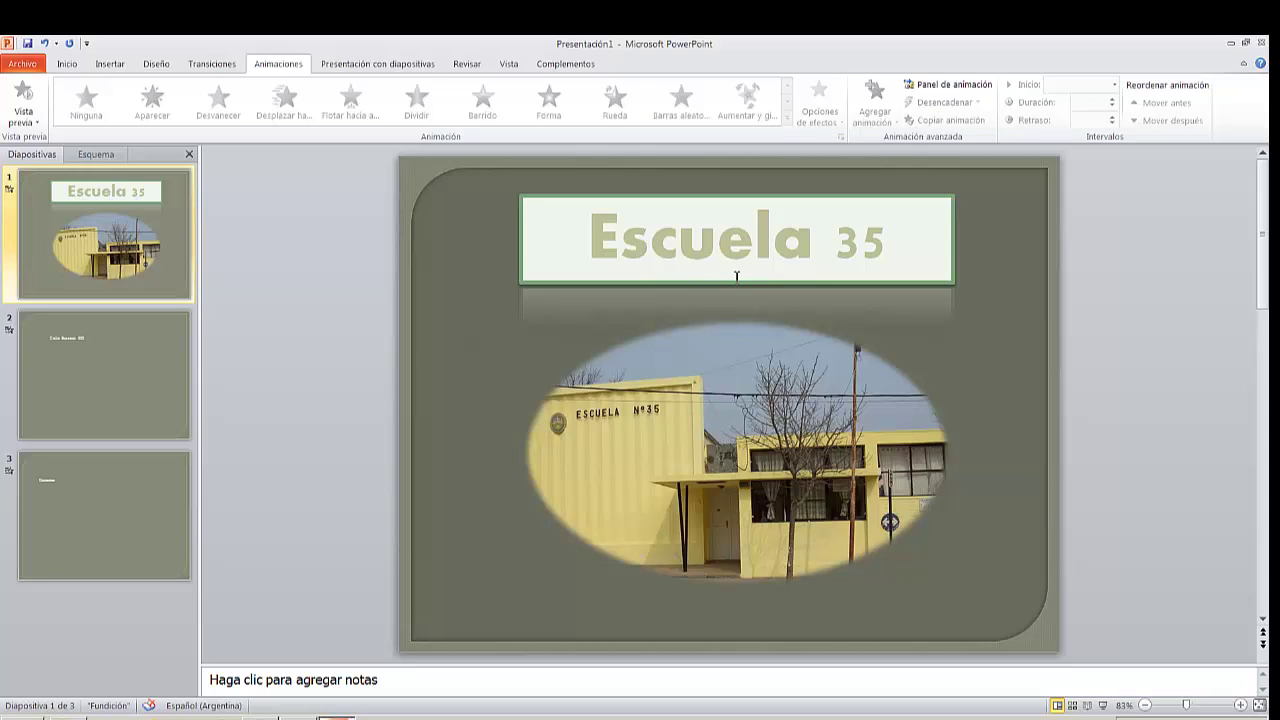
pyautogui.click(665, 366)
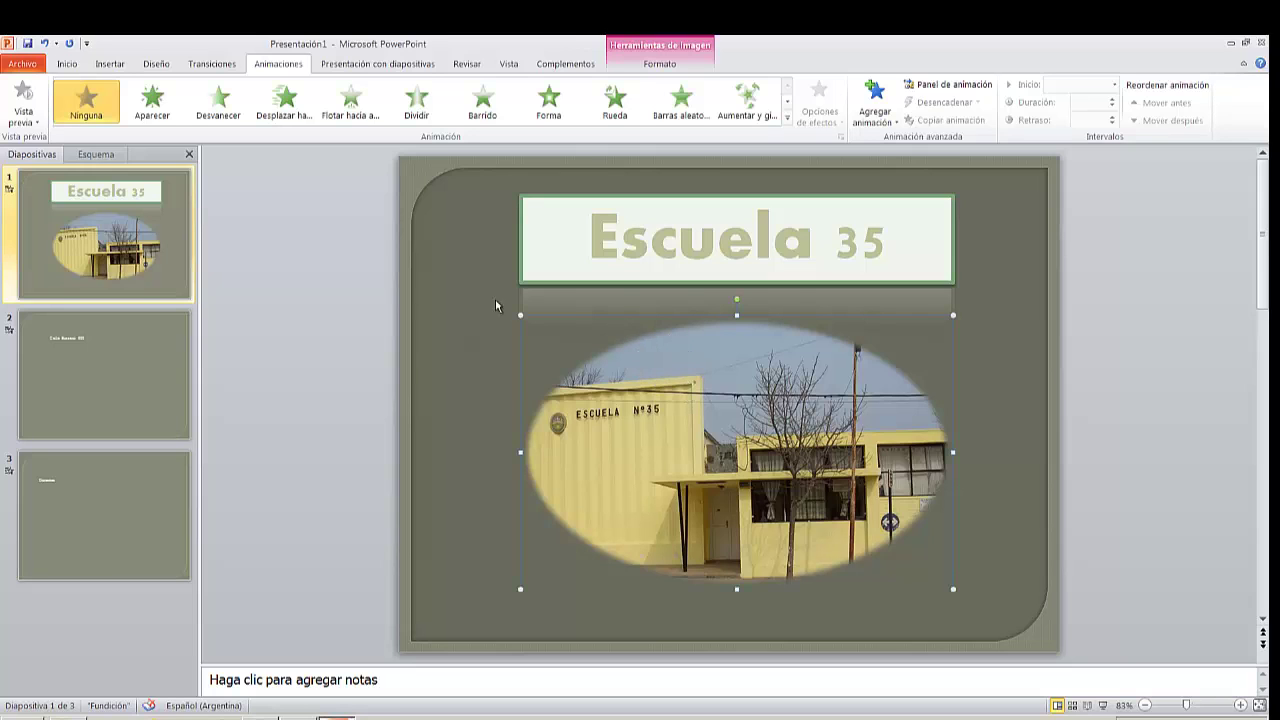
pyautogui.click(788, 120)
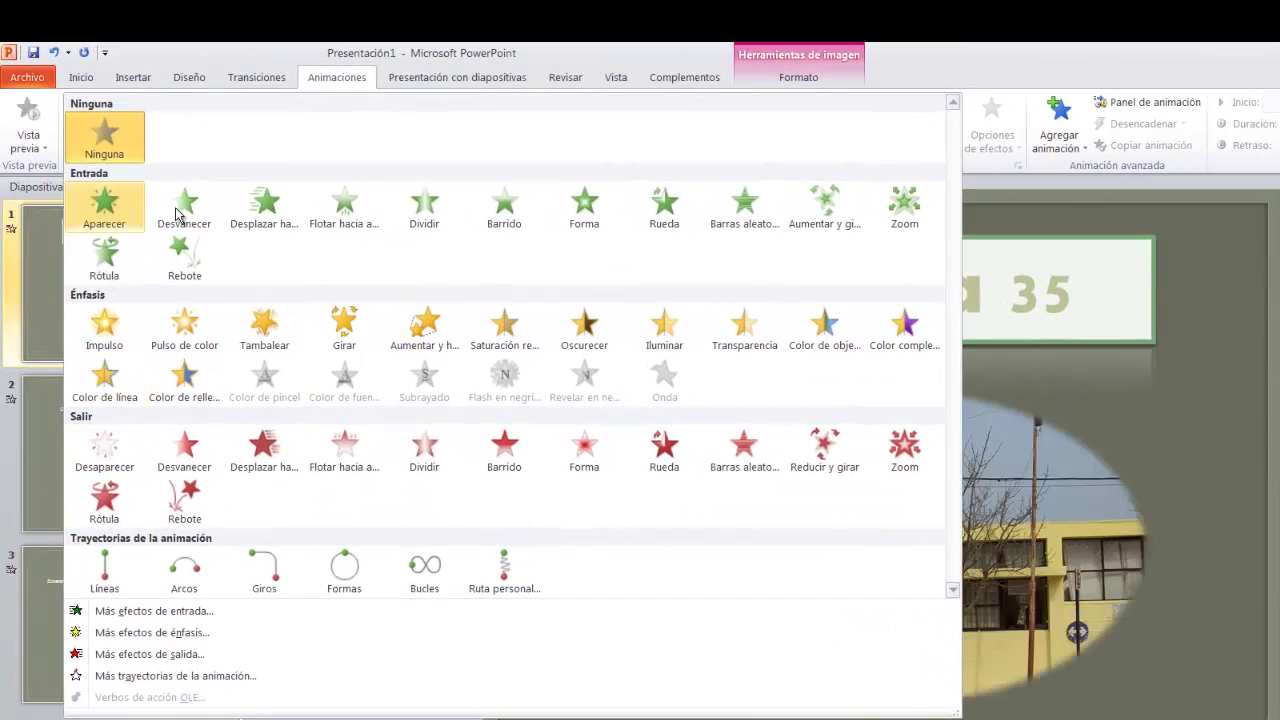
pyautogui.click(424, 218)
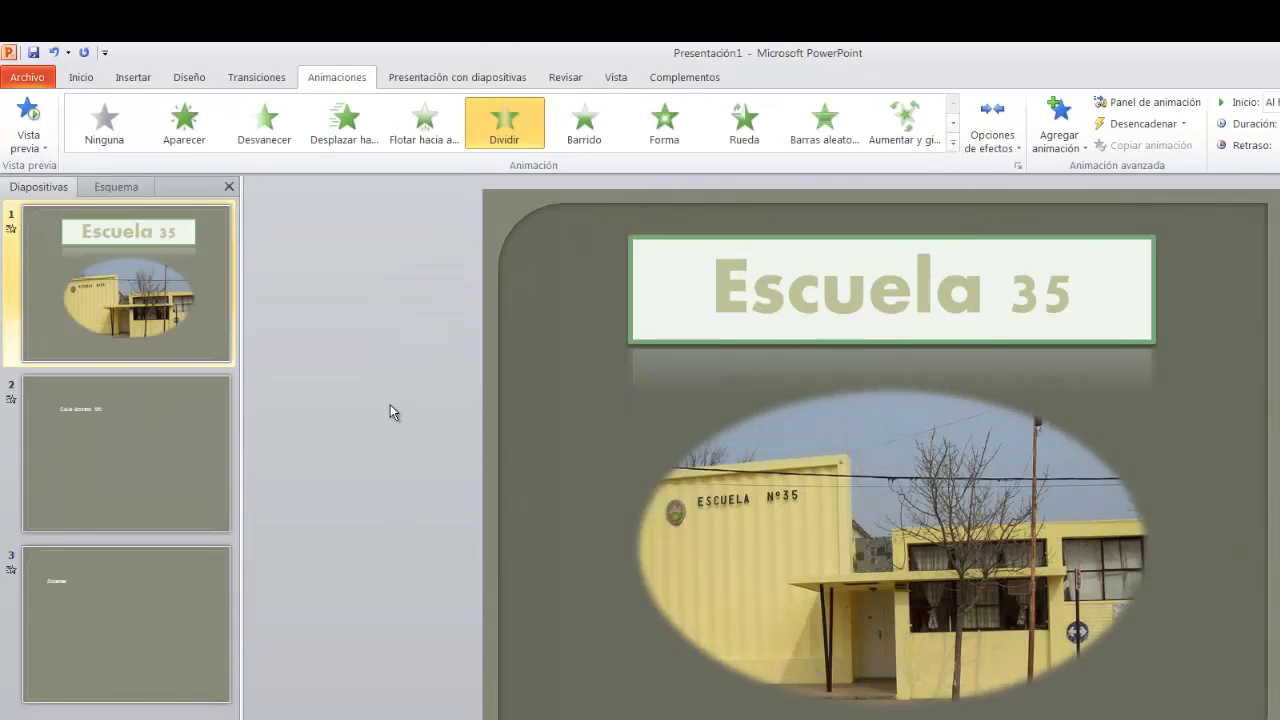
pyautogui.click(585, 125)
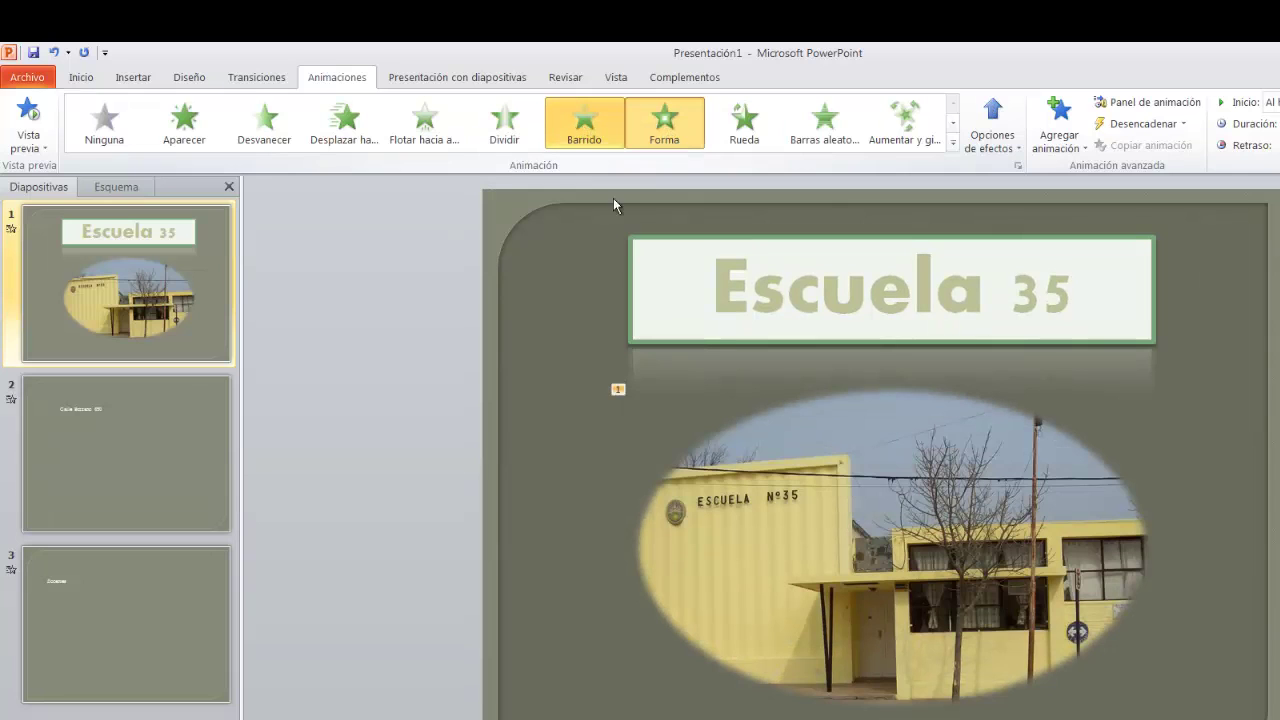
# Step: Change the photo's animation to Forma with a 03,00 second duration
pyautogui.press('Return')
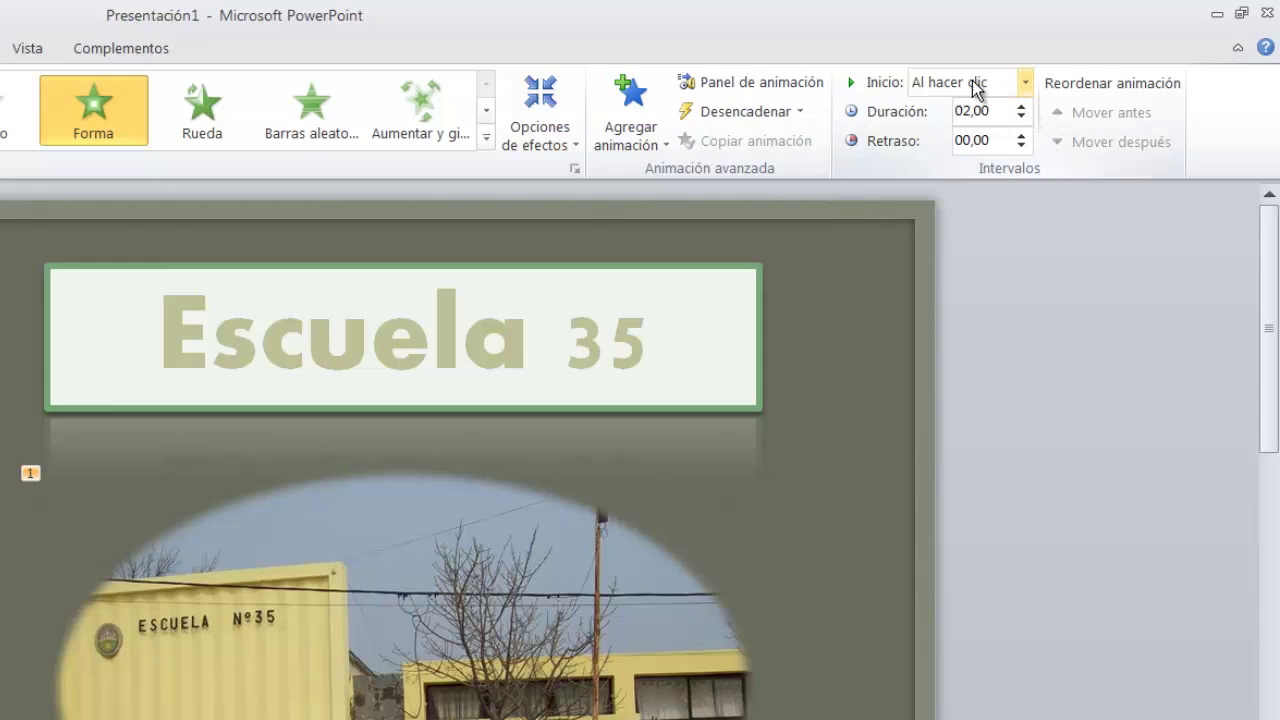
pyautogui.click(1026, 84)
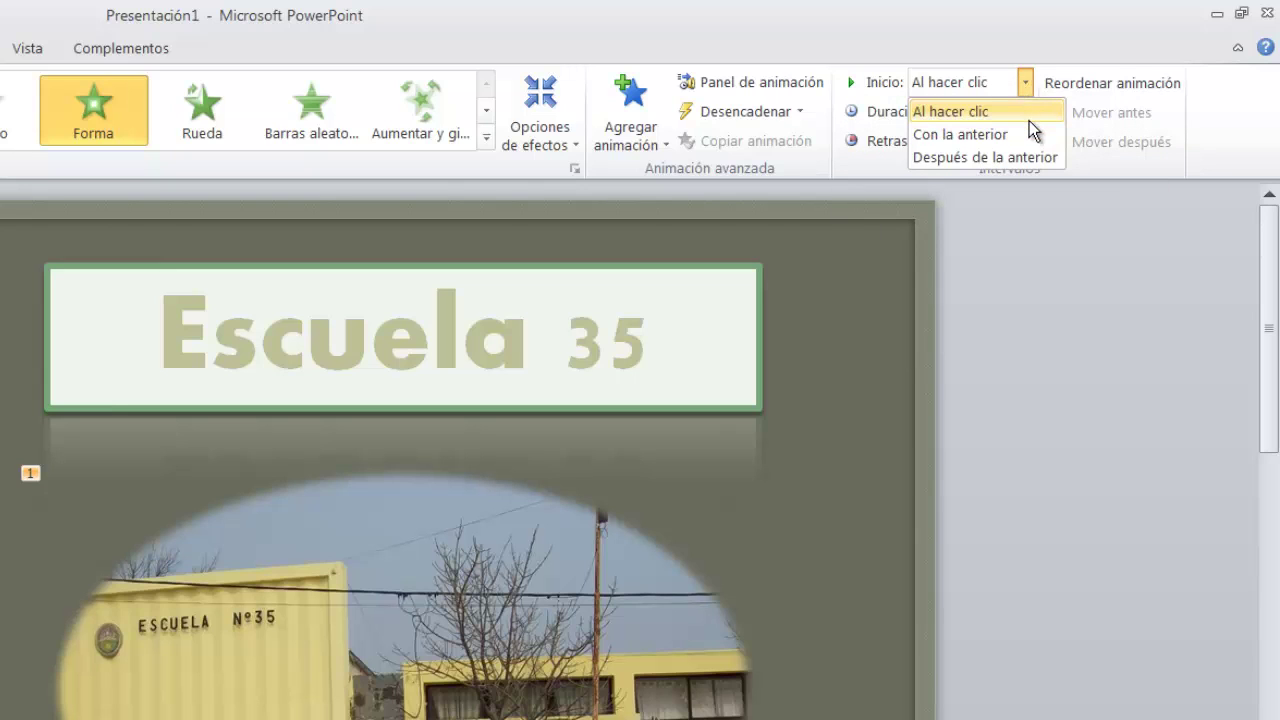
pyautogui.click(1022, 266)
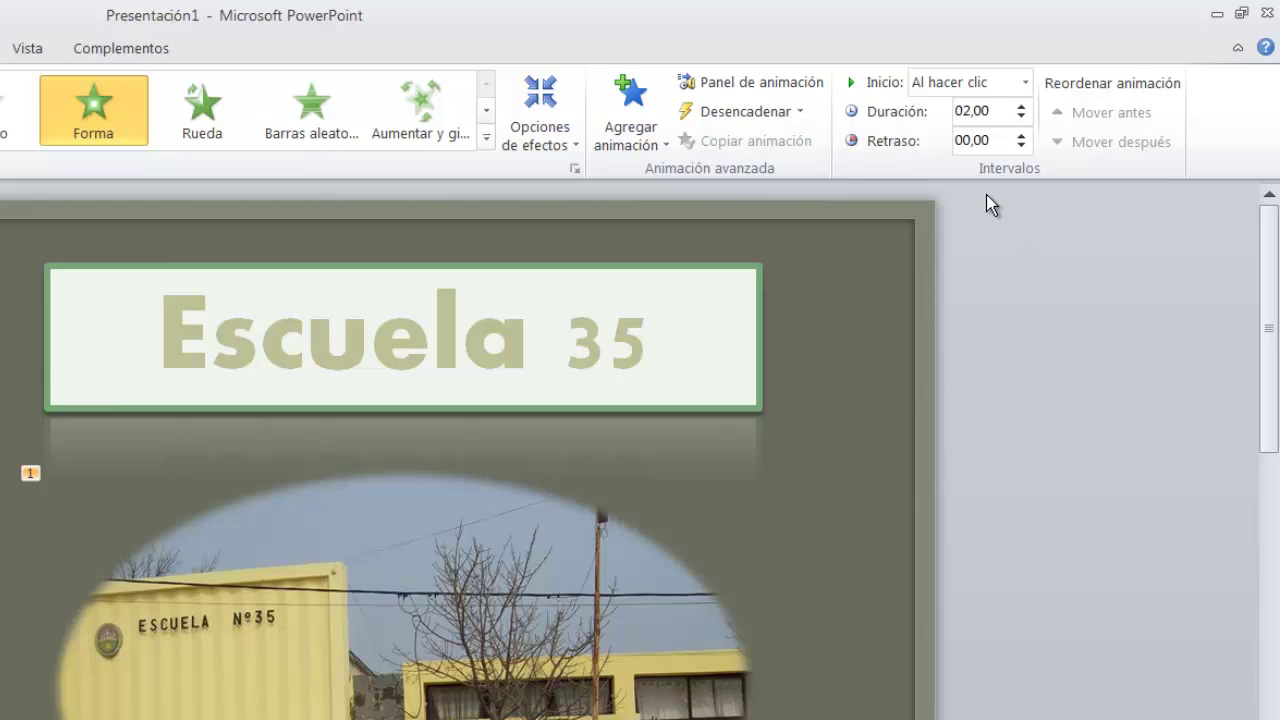
pyautogui.click(1022, 109)
pyautogui.click(1022, 109)
pyautogui.click(1022, 109)
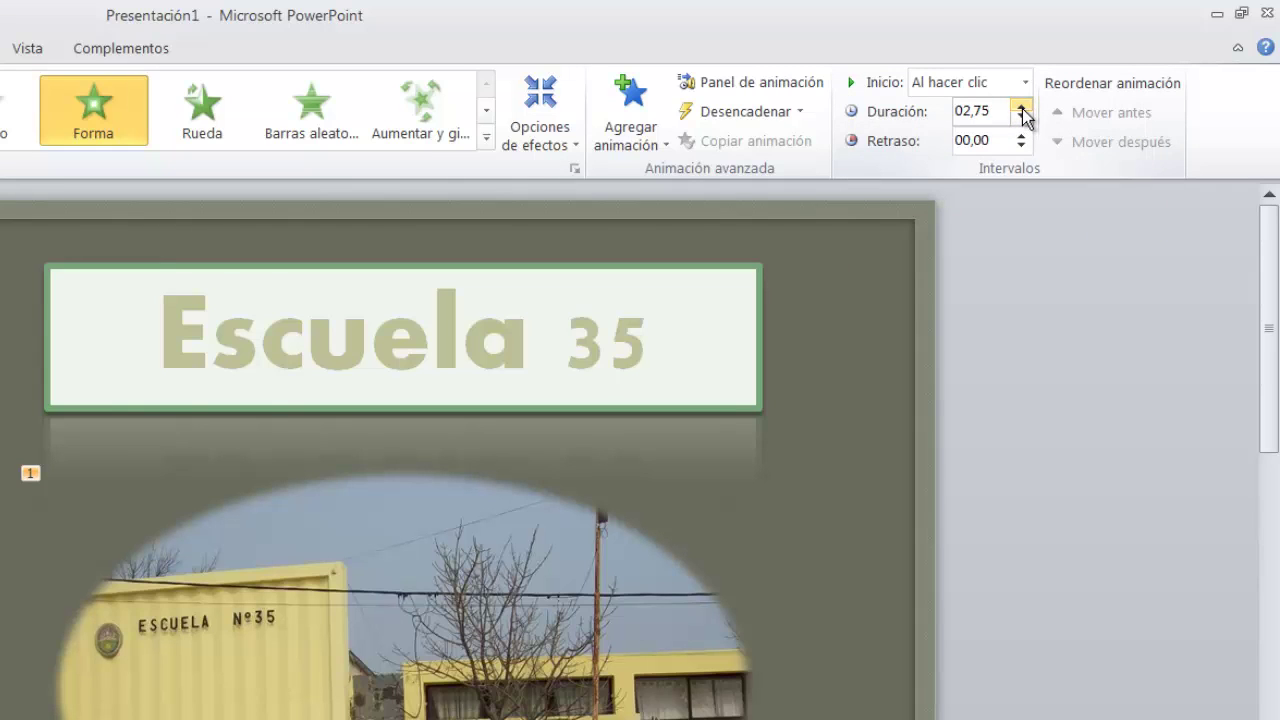
pyautogui.click(1022, 109)
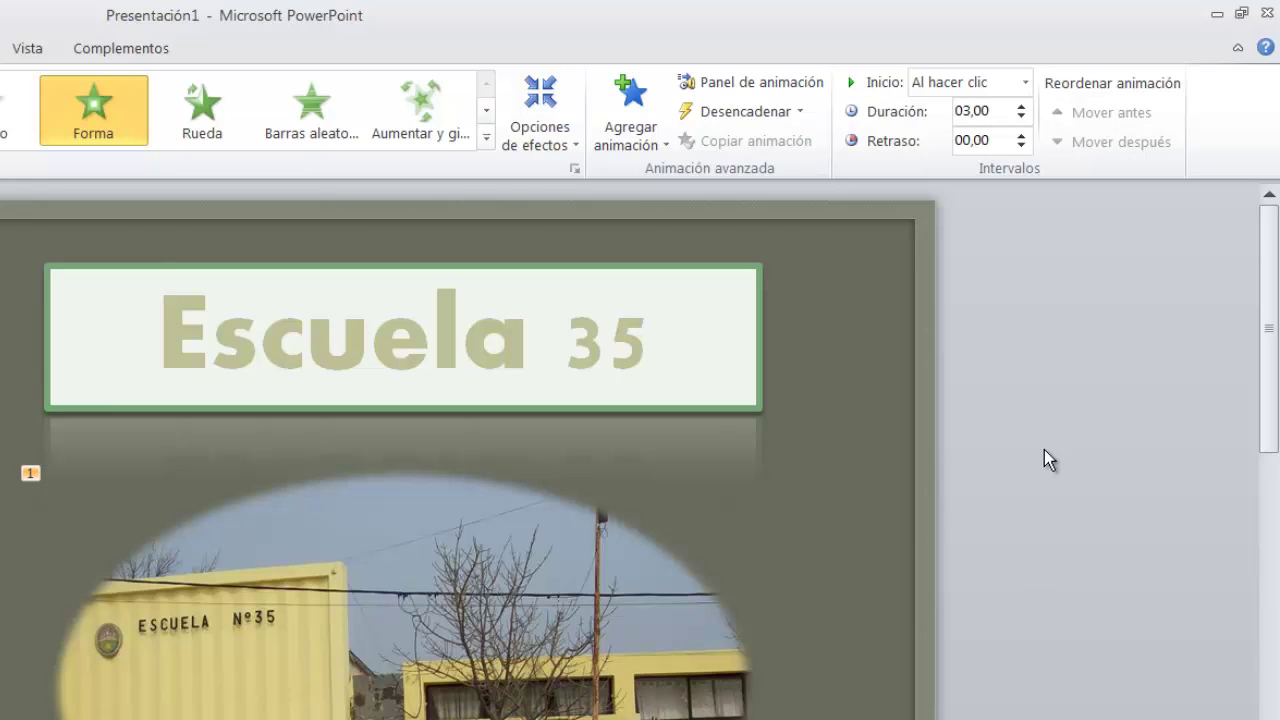
# Step: Set the animation to start Después de la anterior and preview the slide show
pyautogui.click(1025, 87)
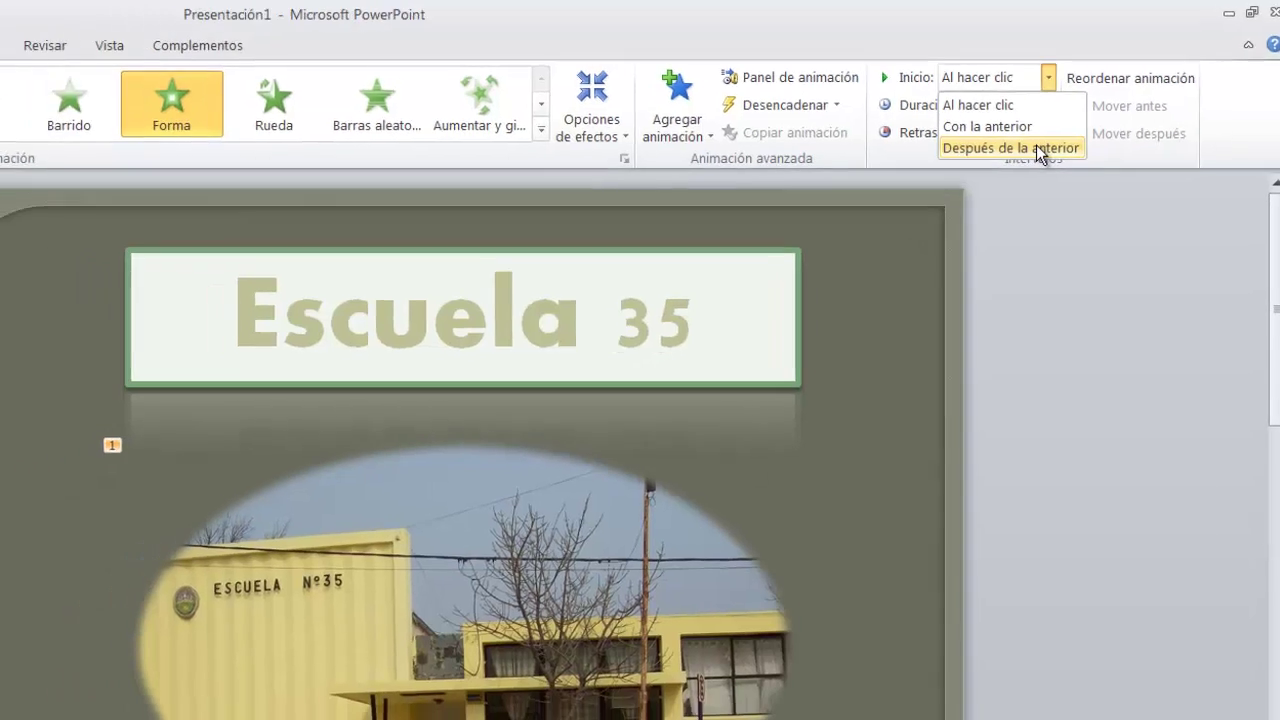
pyautogui.click(1016, 158)
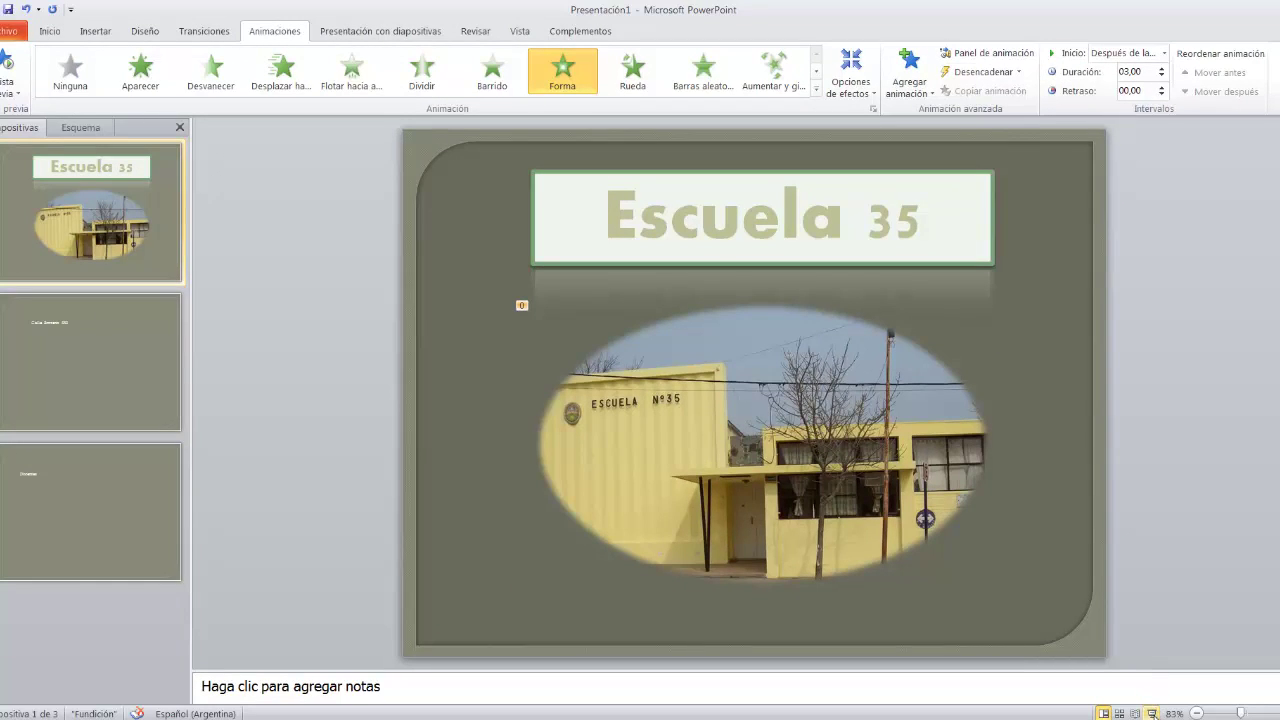
pyautogui.click(1153, 713)
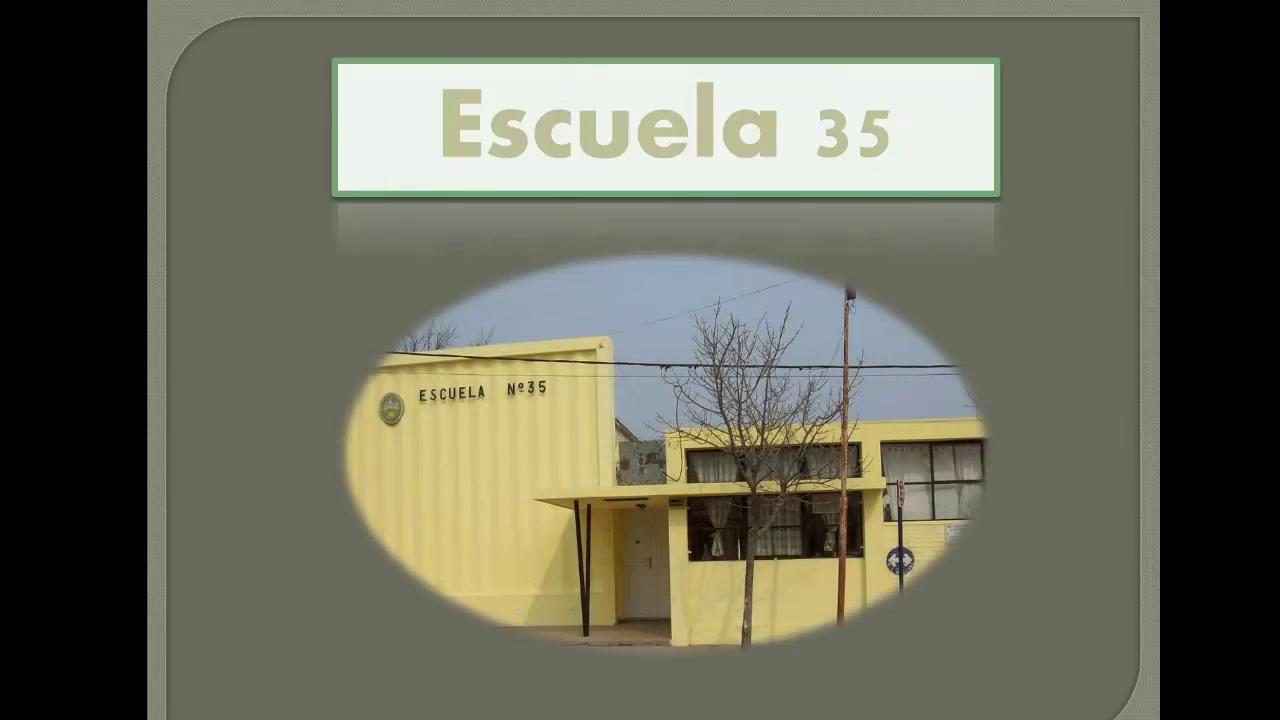
# Step: Exit the title-slide slide show and return to Normal view on slide 1
pyautogui.press('Escape')
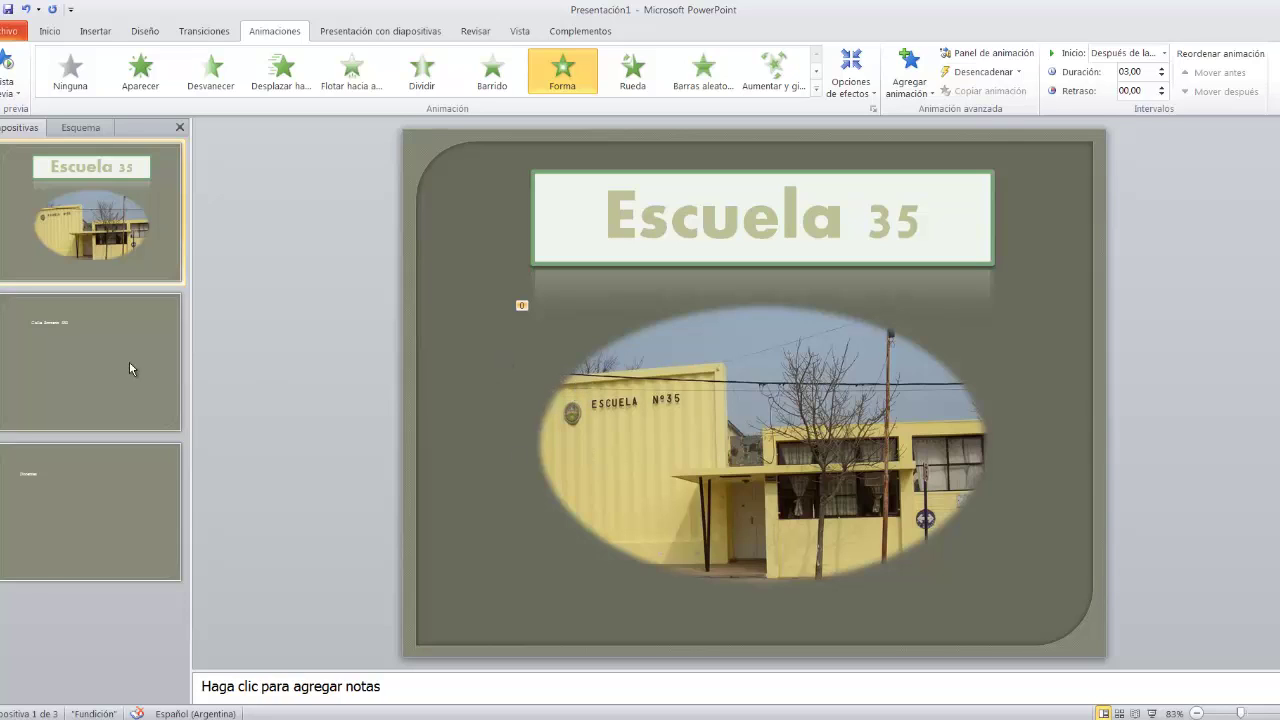
# Step: On slide 2, move the 'Calle Bozzano 650' text box up to the top-right corner
pyautogui.click(88, 346)
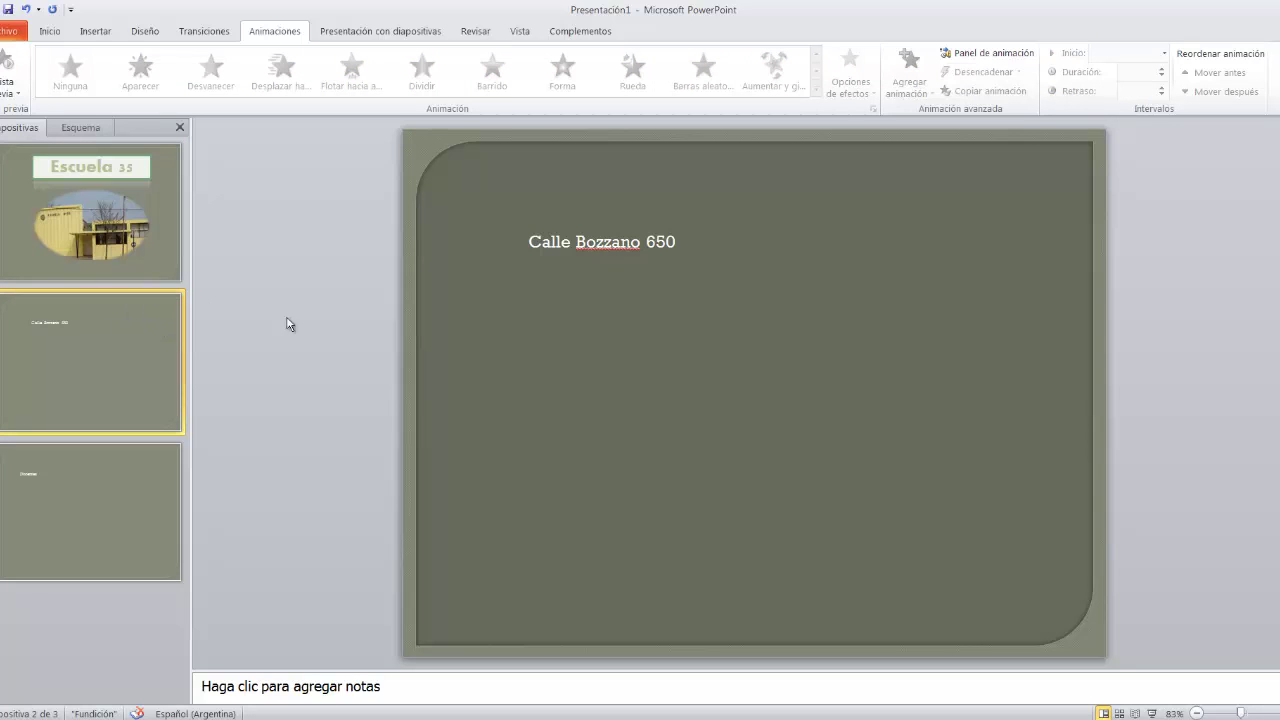
pyautogui.click(572, 243)
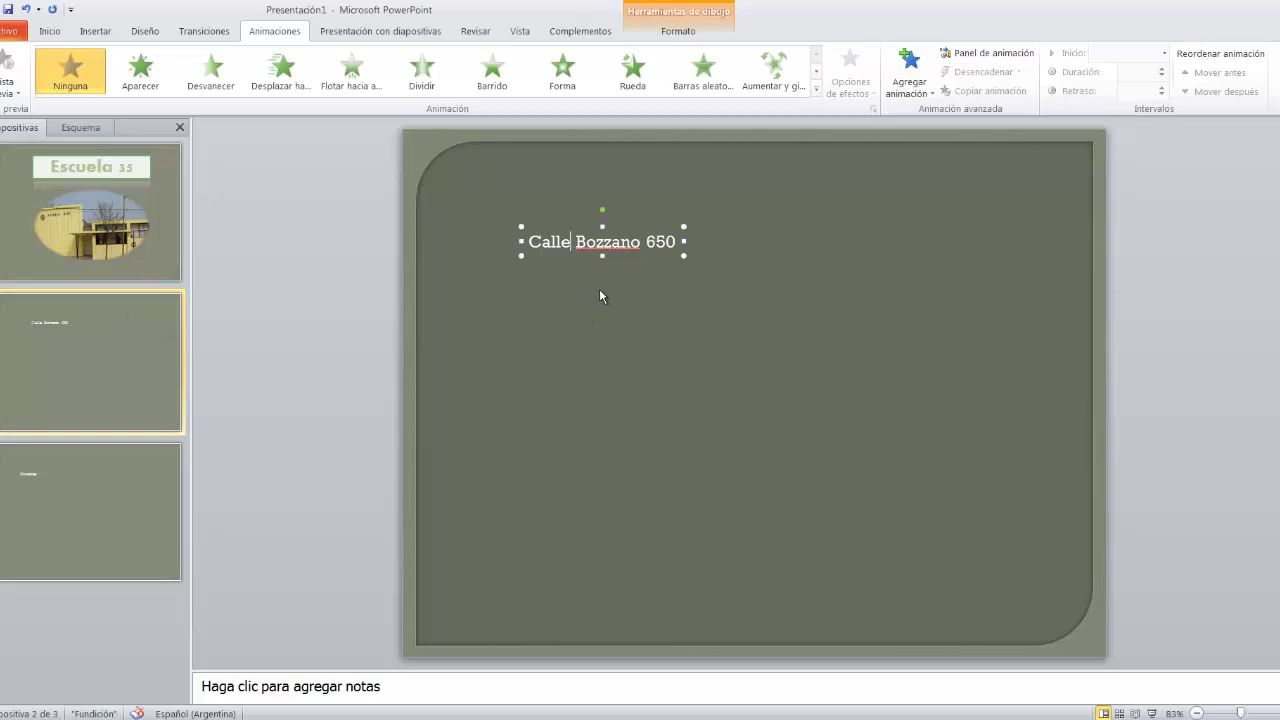
pyautogui.moveTo(601, 223); pyautogui.dragTo(877, 164)
pyautogui.click(752, 338)
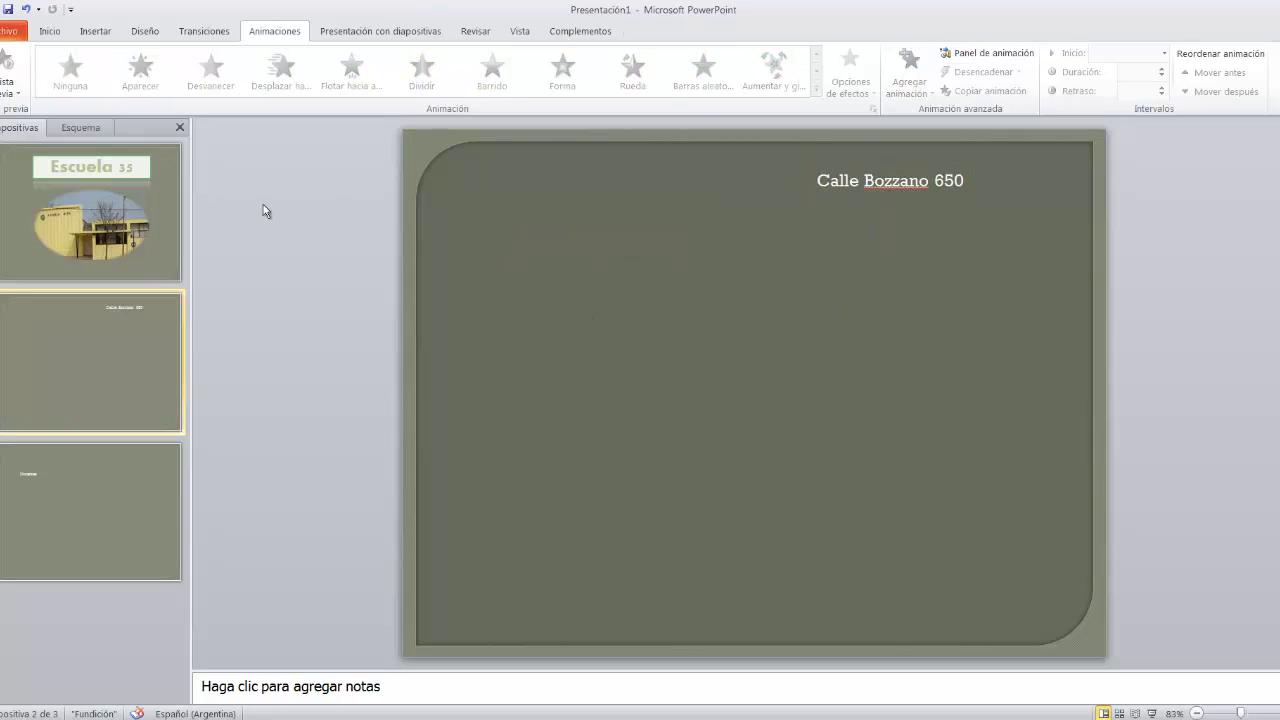
pyautogui.click(97, 33)
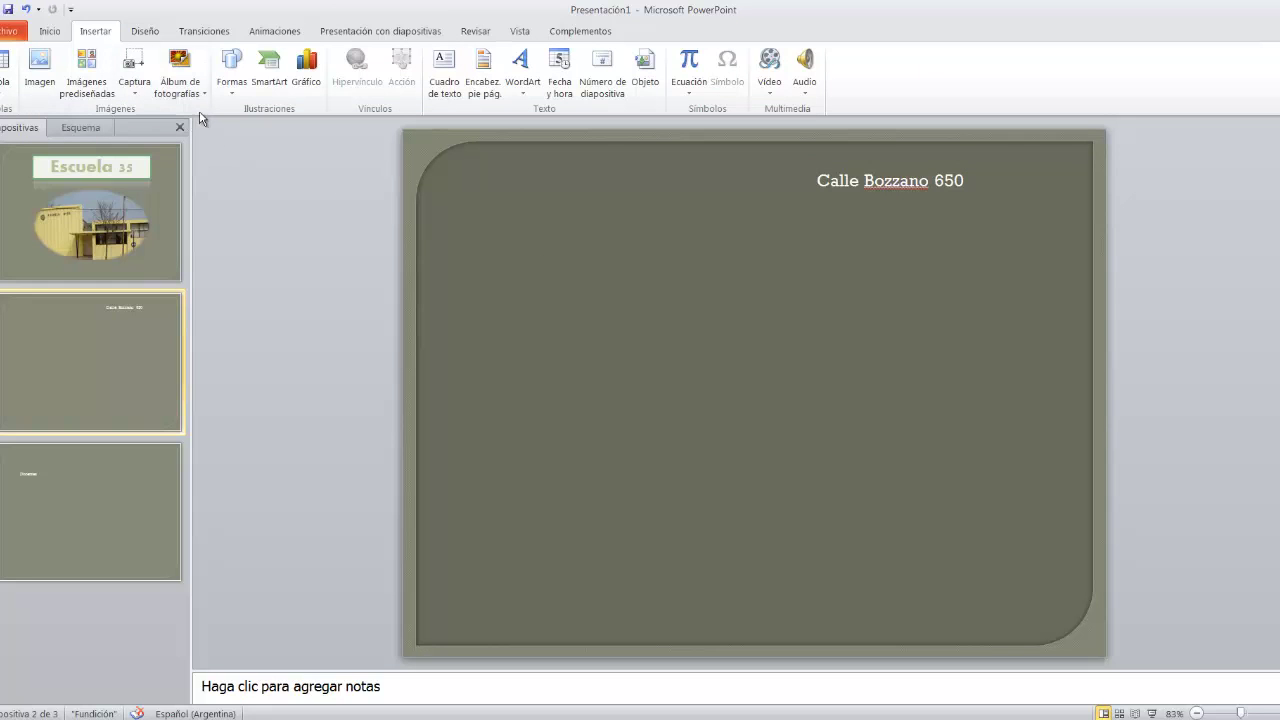
# Step: Insert picture file 1, the satellite map, onto slide 2 and position it below the address
pyautogui.click(40, 70)
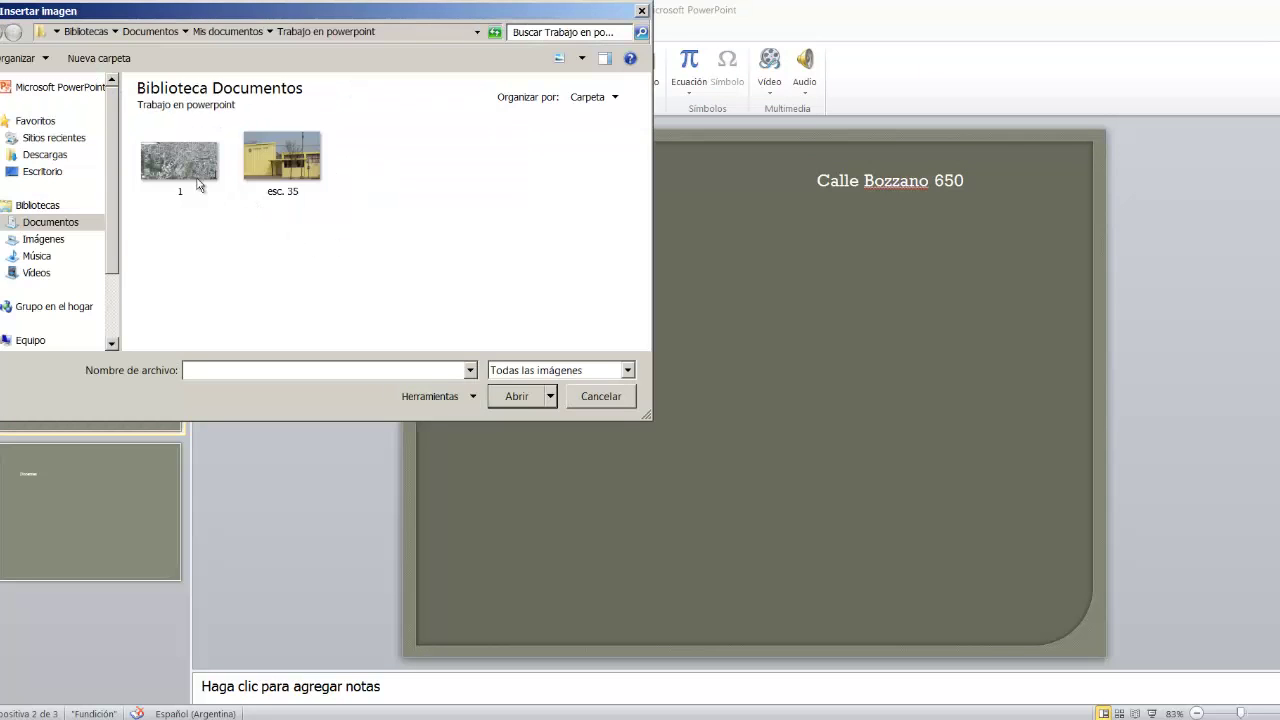
pyautogui.click(197, 183)
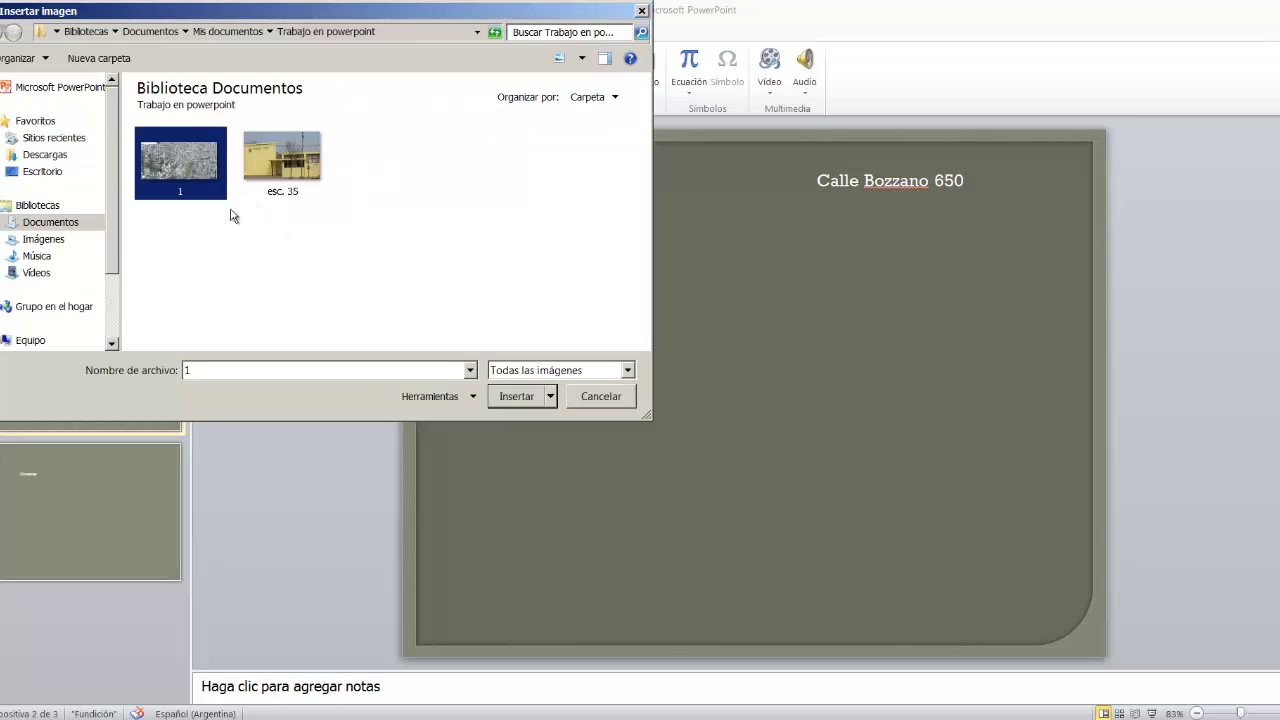
pyautogui.click(516, 396)
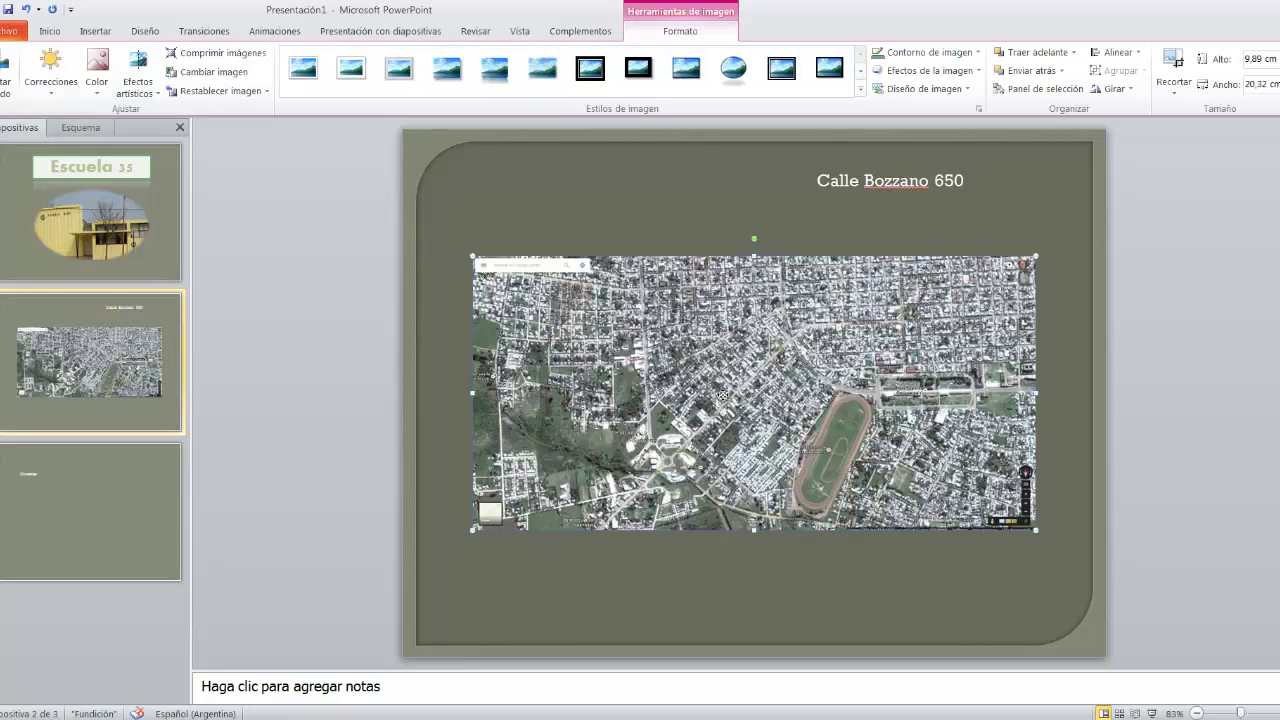
pyautogui.moveTo(722, 396); pyautogui.dragTo(720, 444)
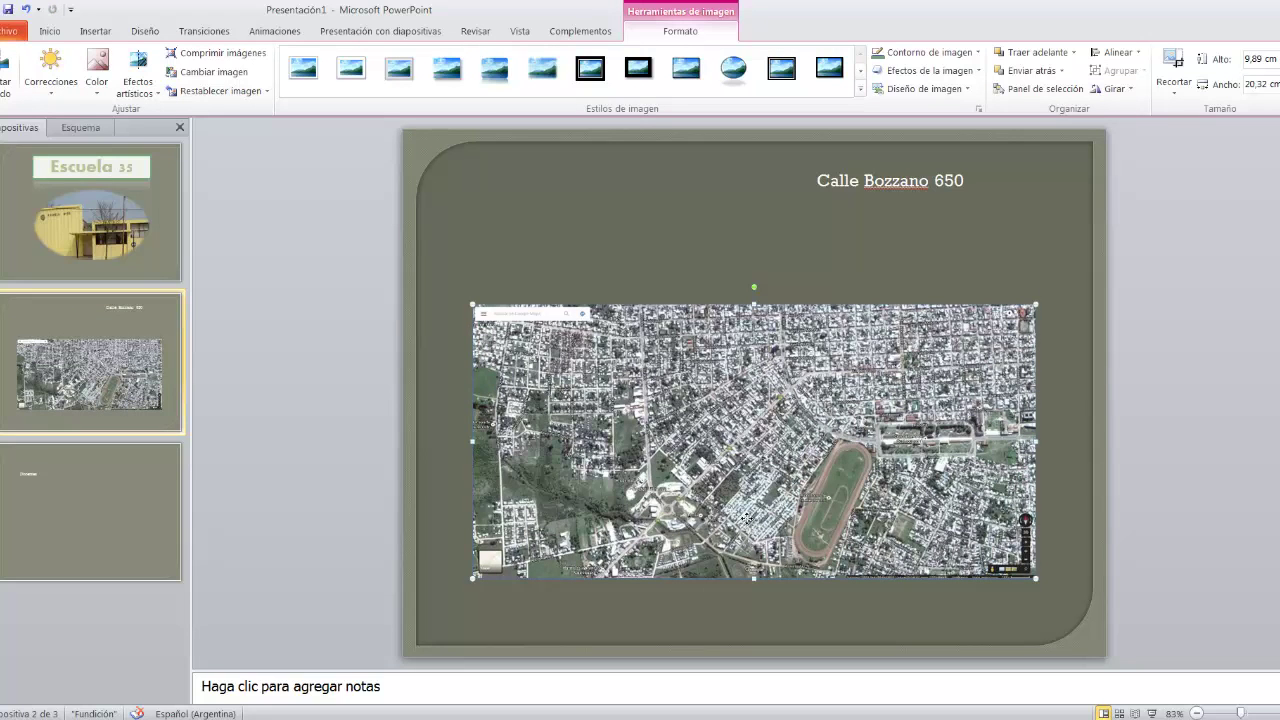
pyautogui.moveTo(747, 522); pyautogui.dragTo(750, 539)
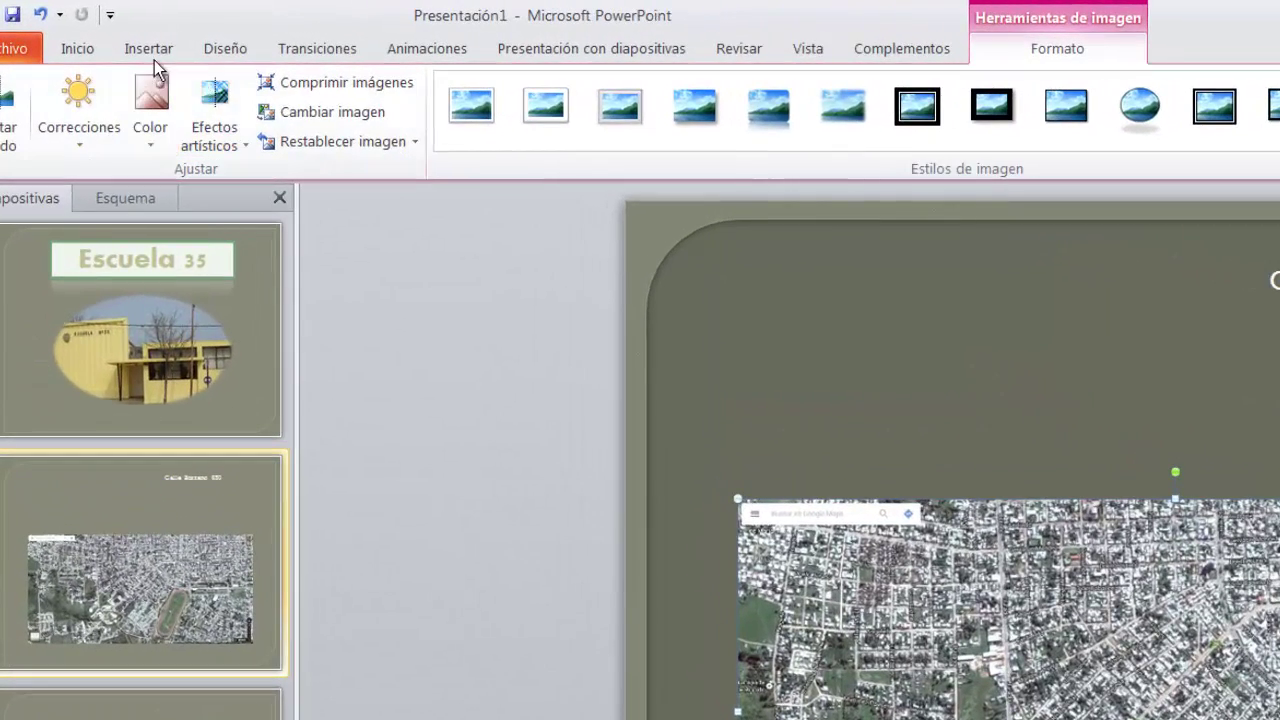
# Step: Draw a green Flecha abajo block arrow over the map and nudge it into position
pyautogui.click(148, 50)
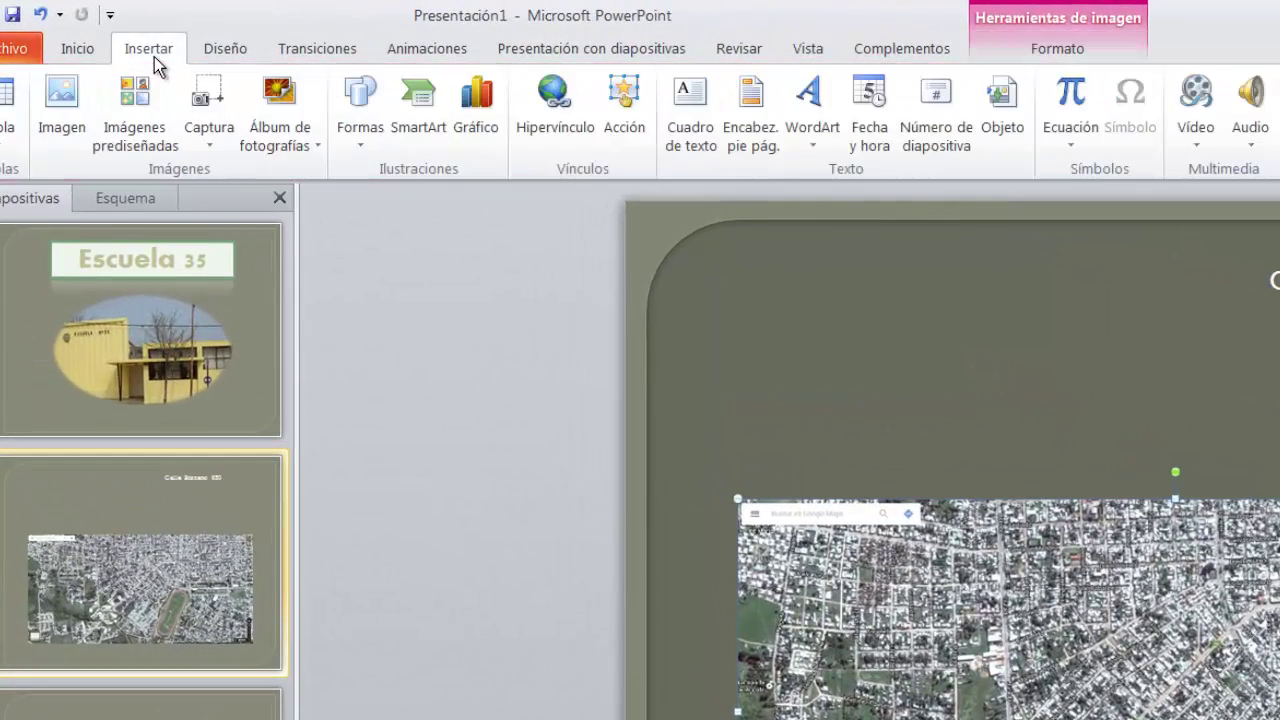
pyautogui.click(362, 150)
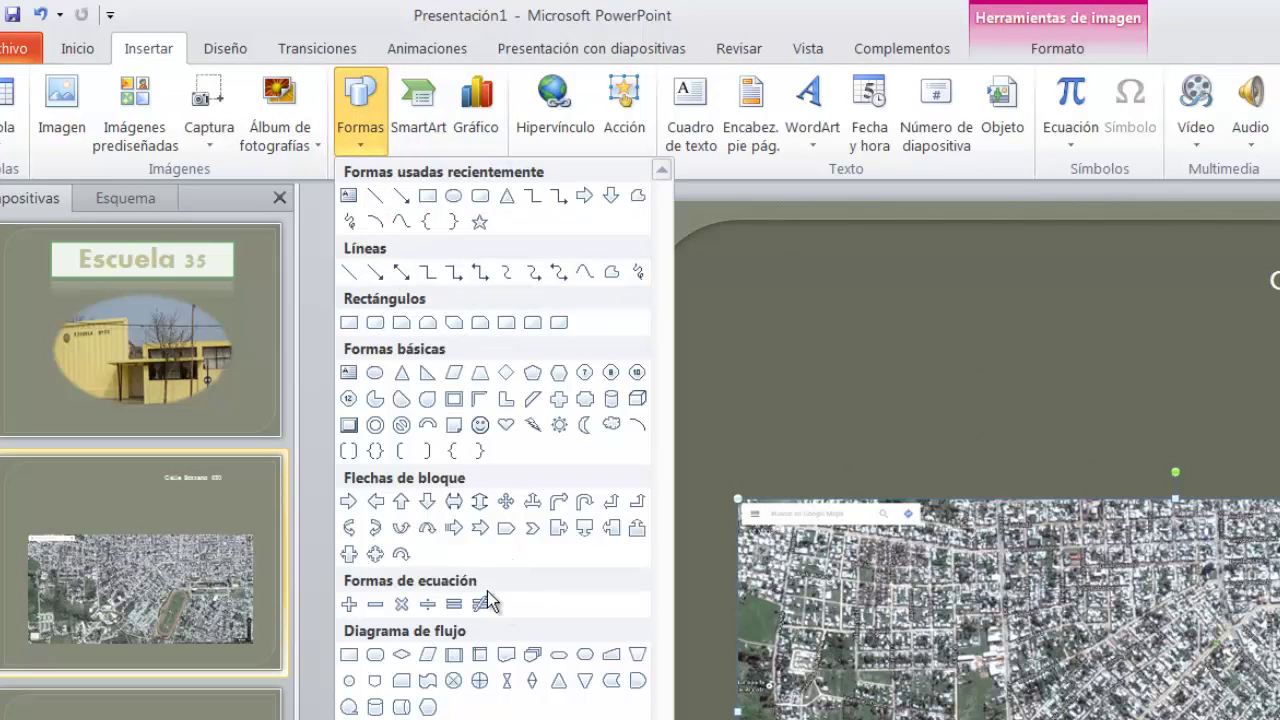
pyautogui.click(427, 520)
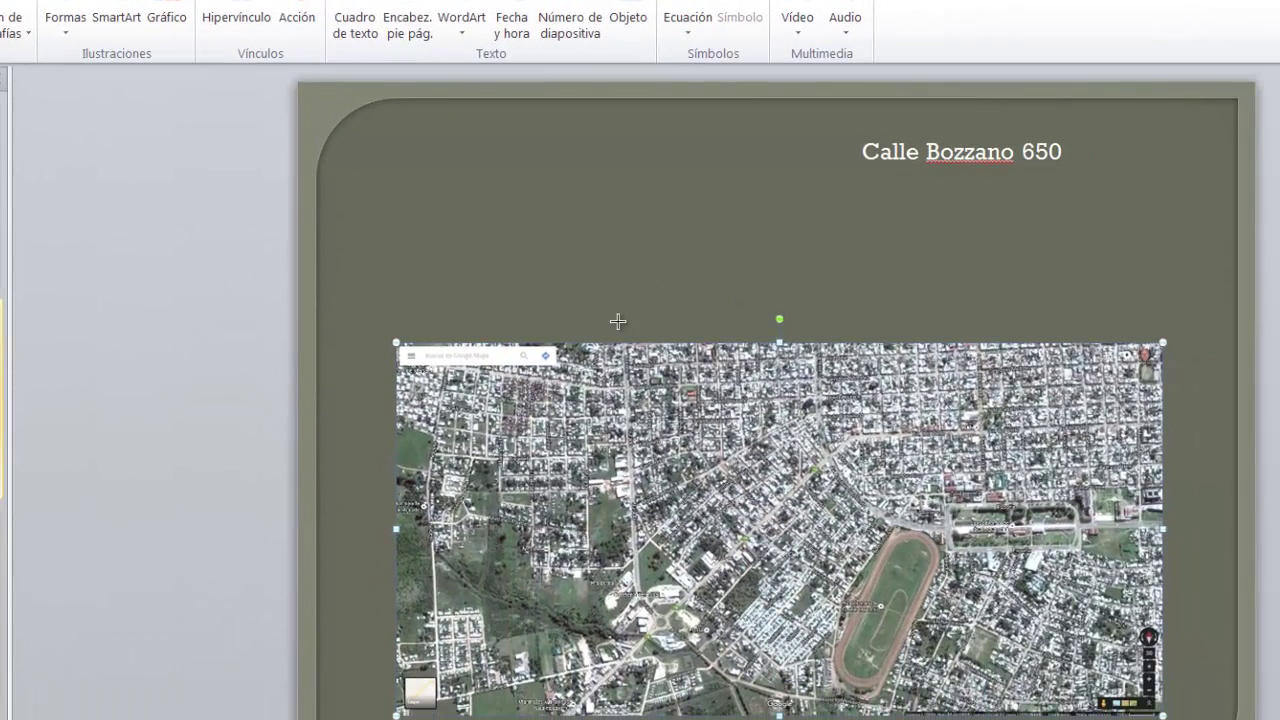
pyautogui.moveTo(640, 298)
pyautogui.mouseDown()
pyautogui.moveTo(741, 504)
pyautogui.moveTo(735, 550)
pyautogui.mouseUp()
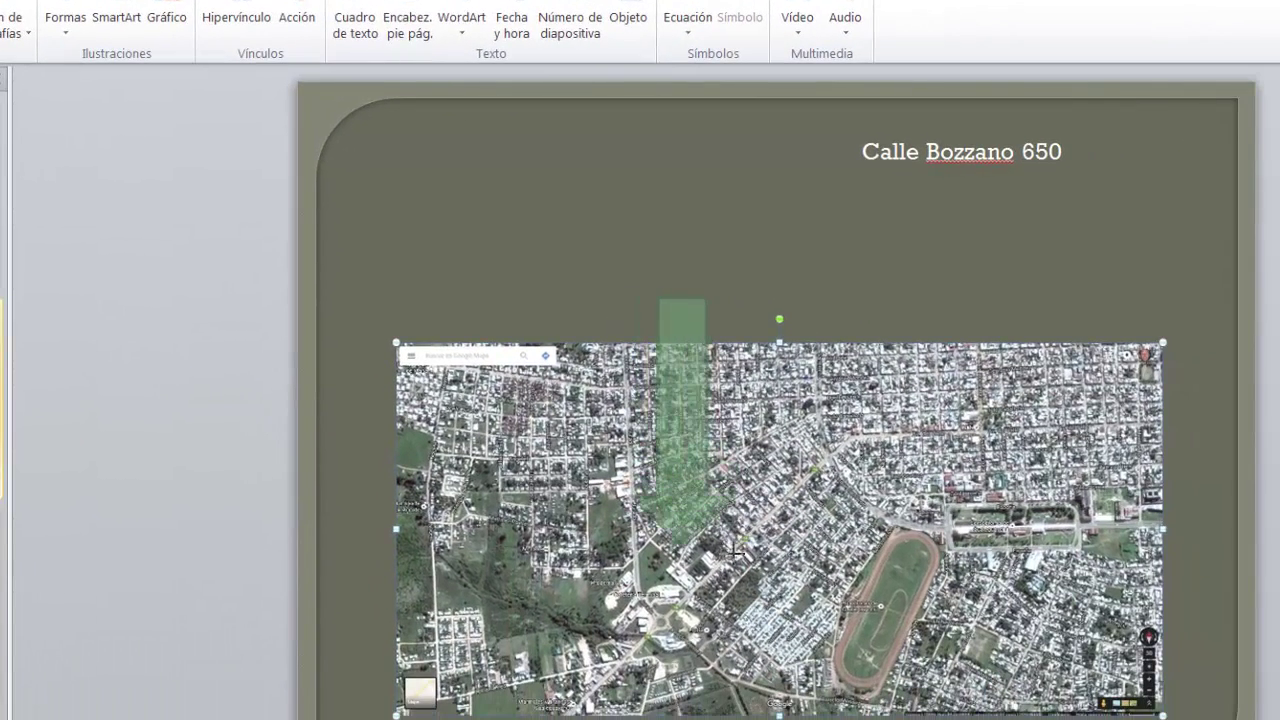
pyautogui.moveTo(736, 550); pyautogui.dragTo(736, 548)
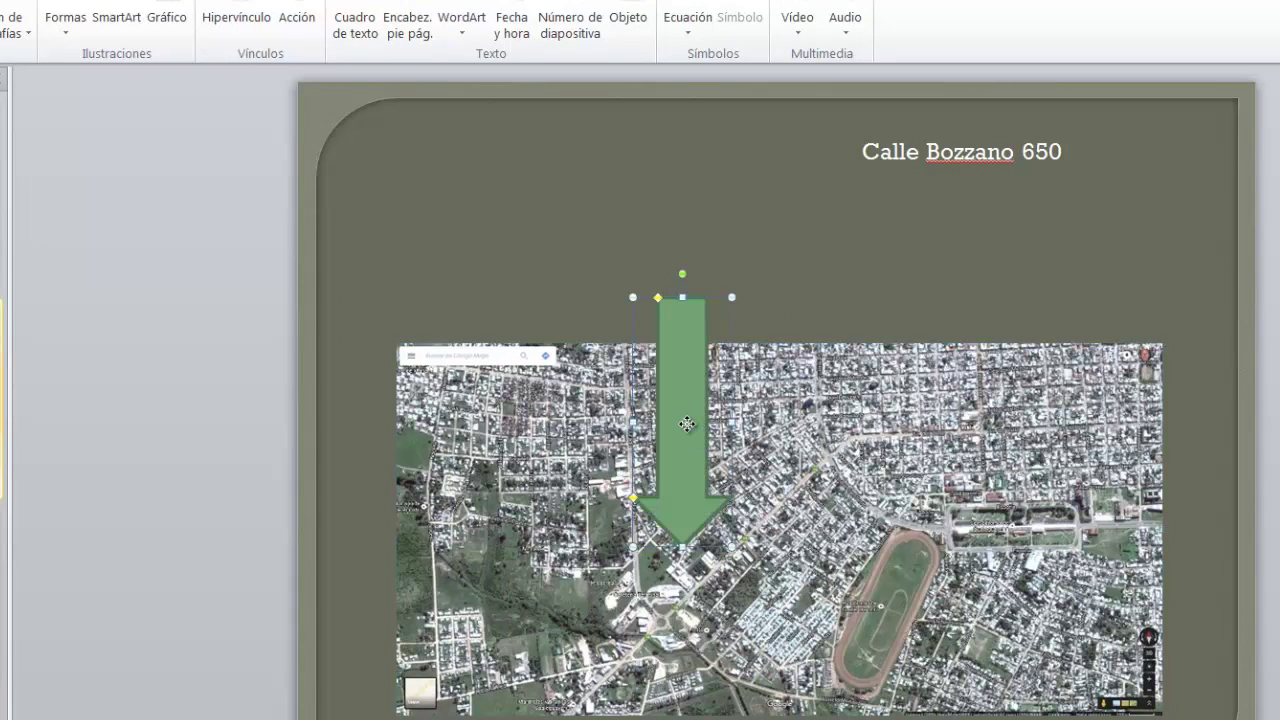
pyautogui.moveTo(687, 424); pyautogui.dragTo(688, 439)
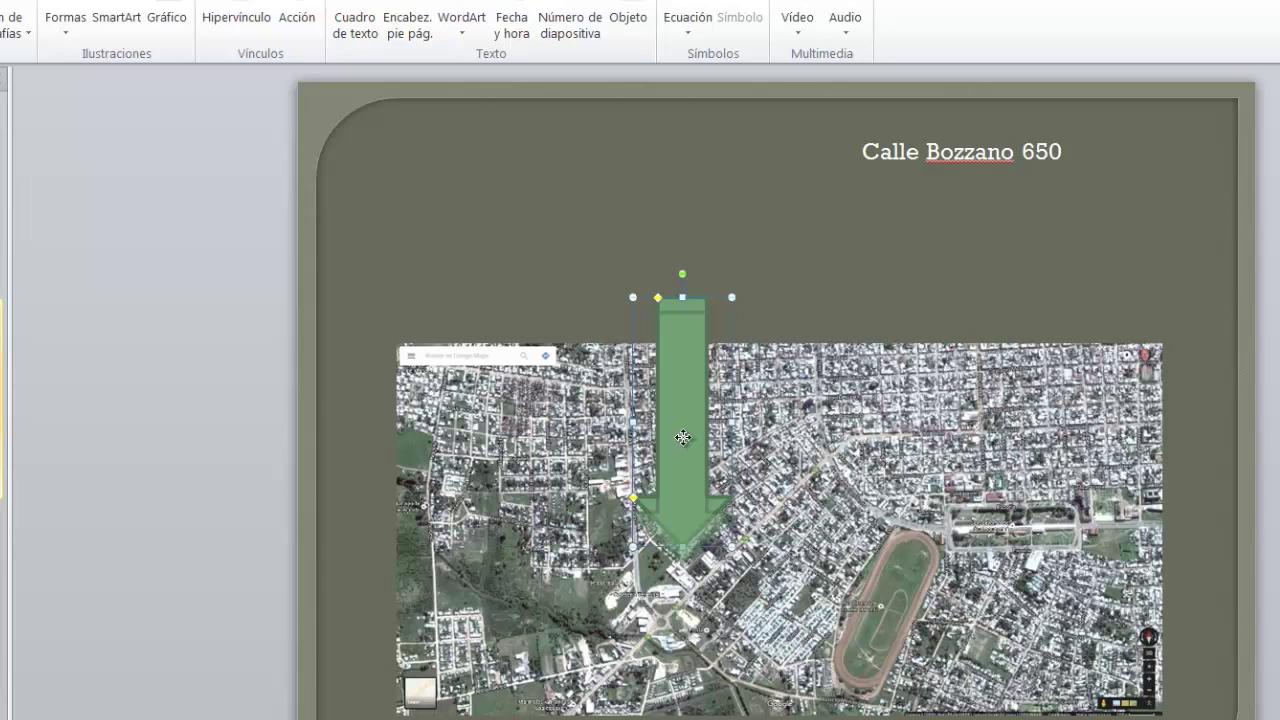
pyautogui.moveTo(687, 440); pyautogui.dragTo(680, 434)
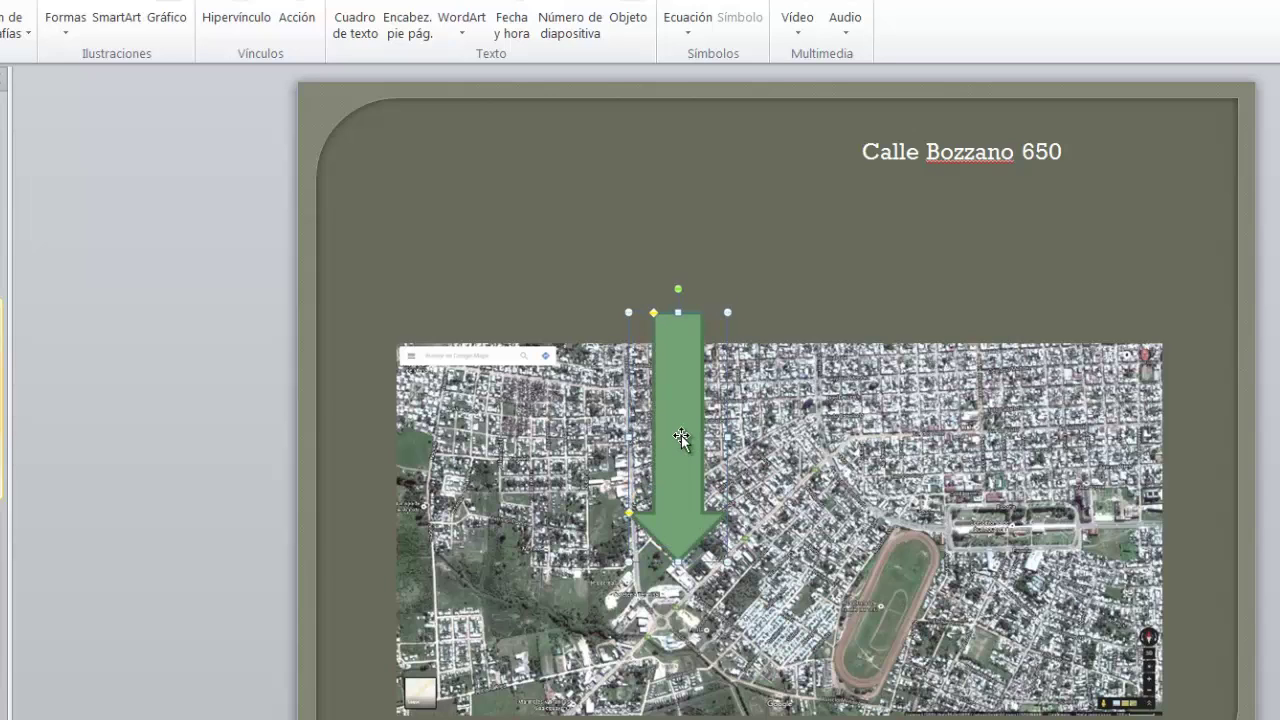
pyautogui.click(567, 284)
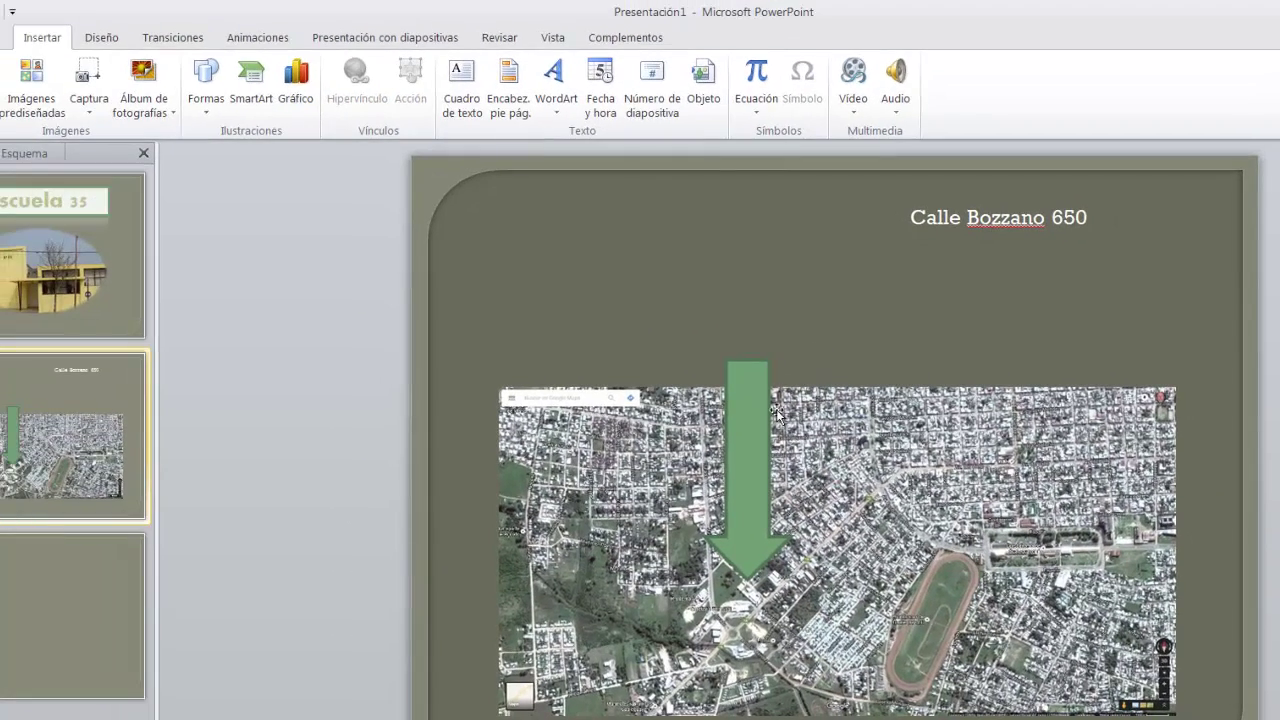
# Step: Send the green arrow back one layer in the stacking order
pyautogui.click(770, 415)
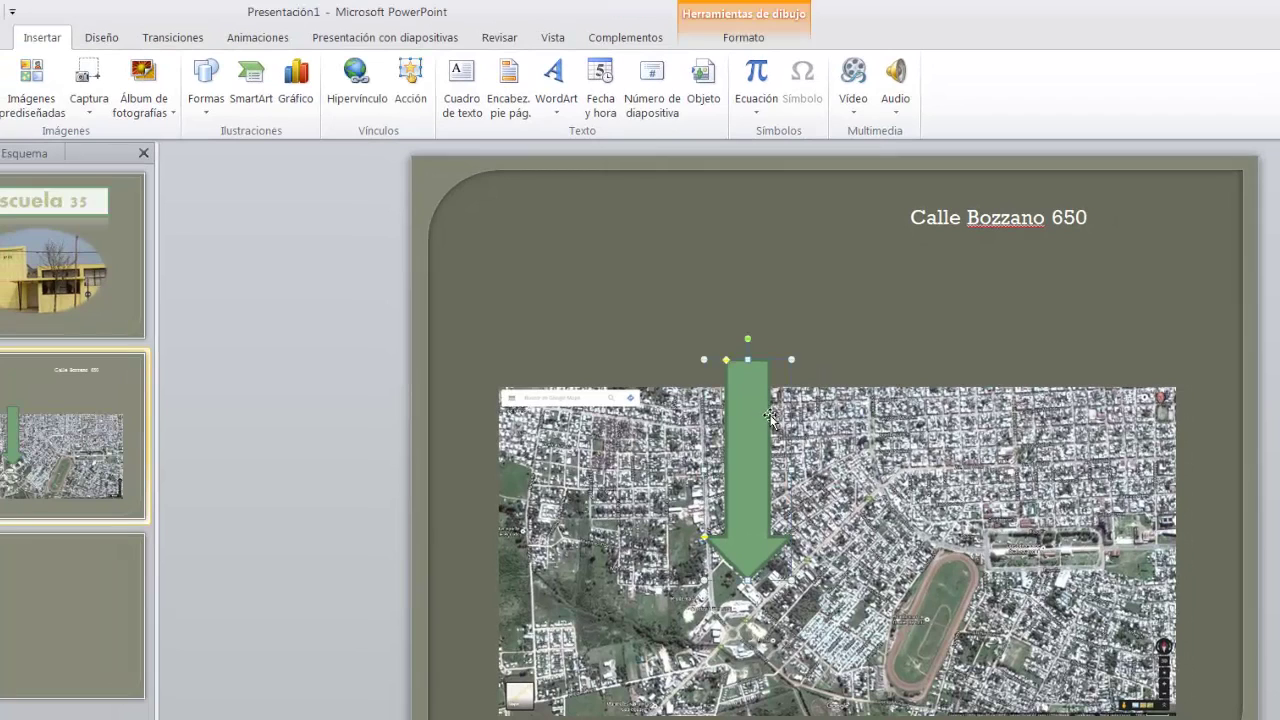
pyautogui.click(741, 38)
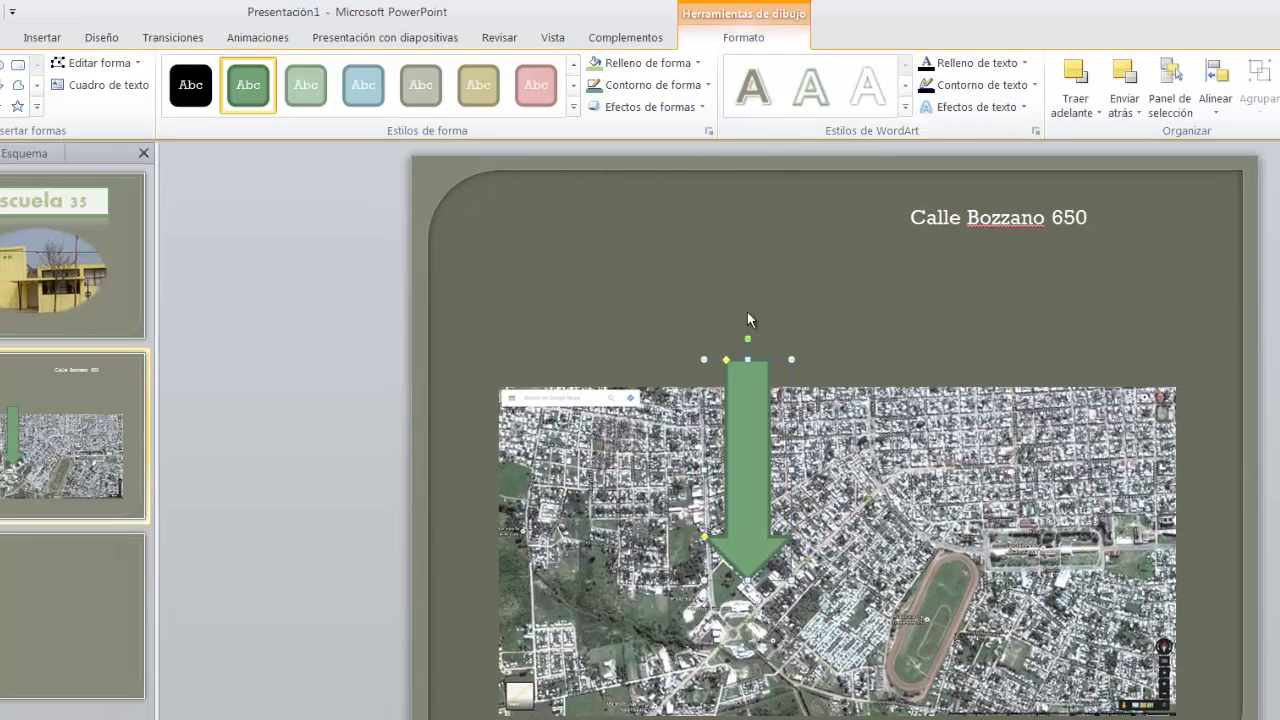
pyautogui.click(858, 263)
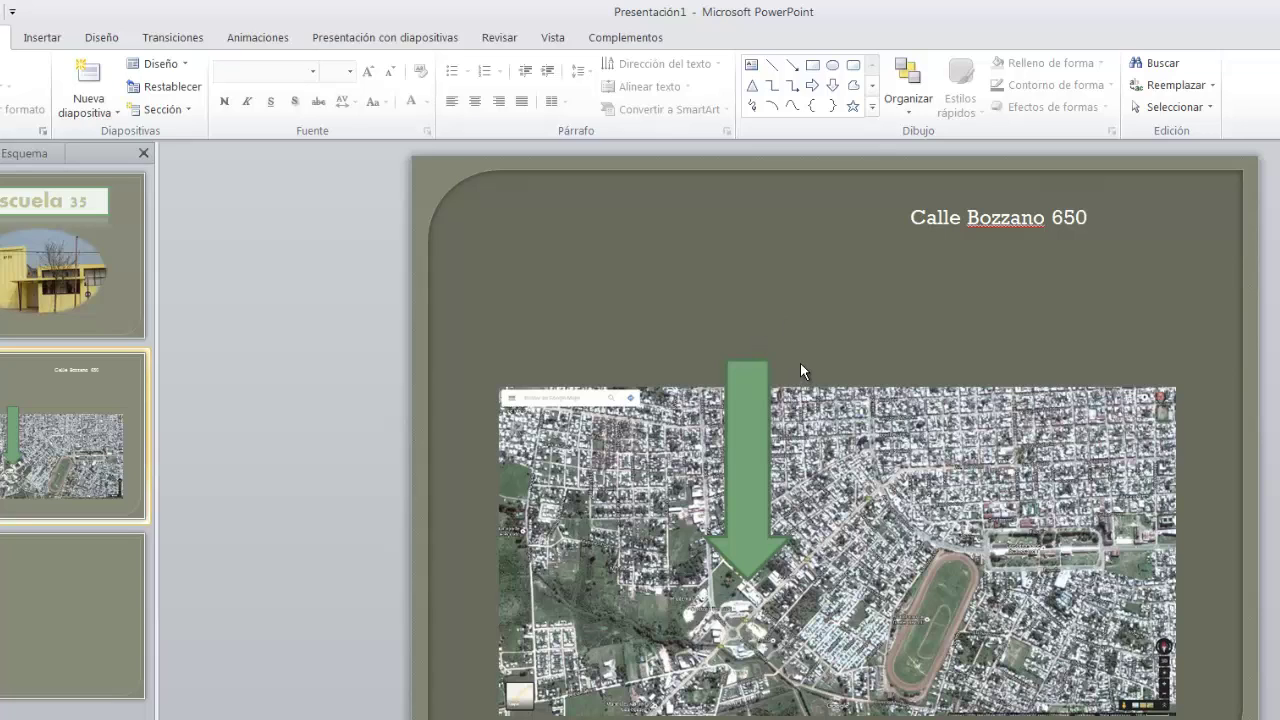
pyautogui.click(770, 381)
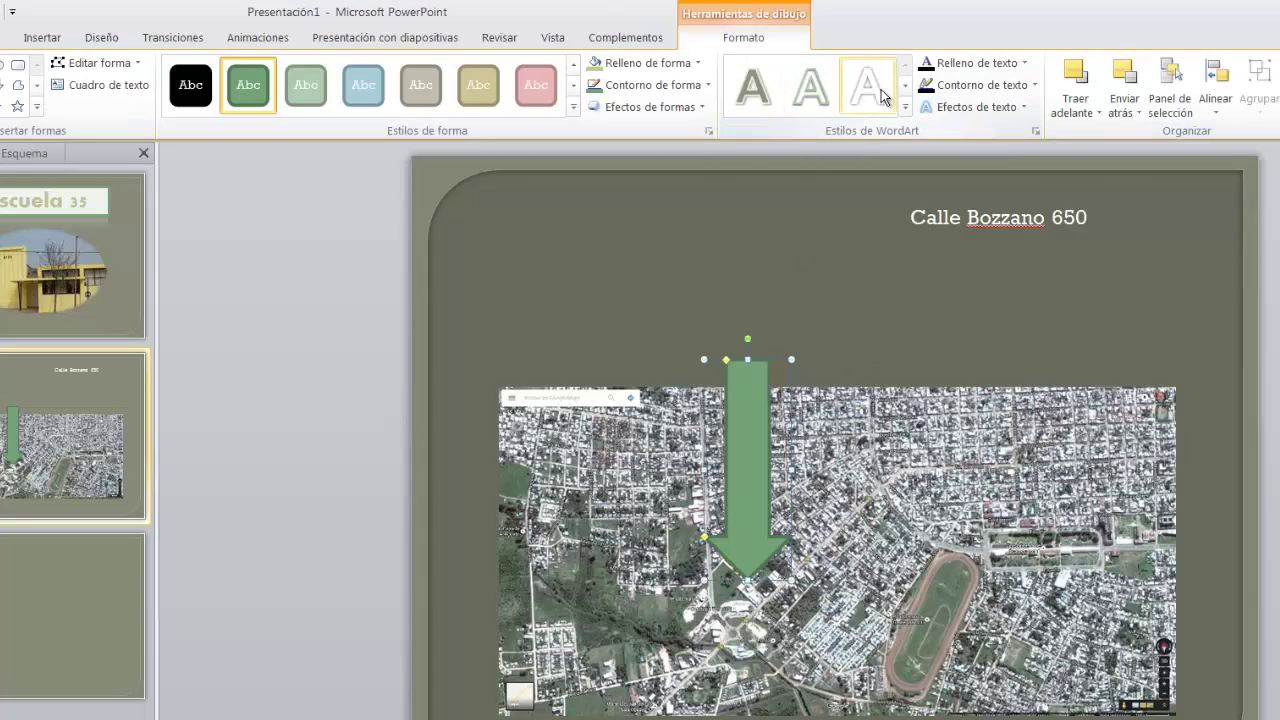
pyautogui.click(1122, 97)
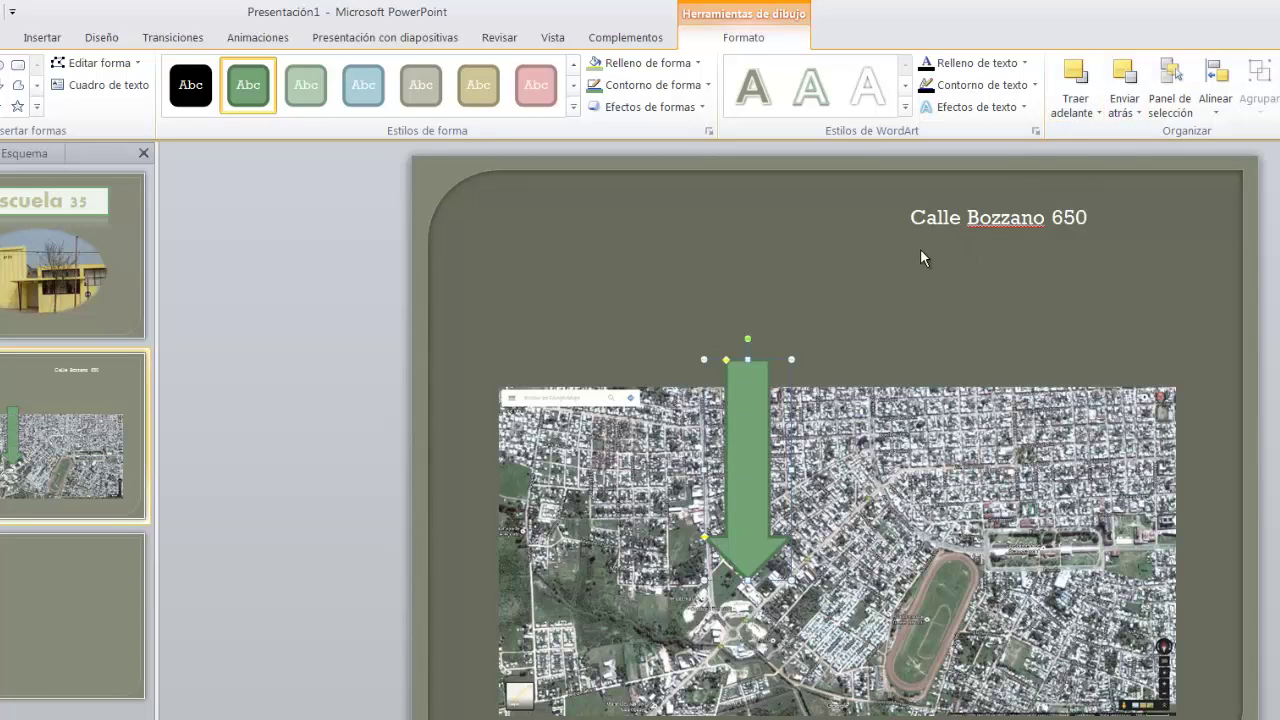
pyautogui.click(796, 260)
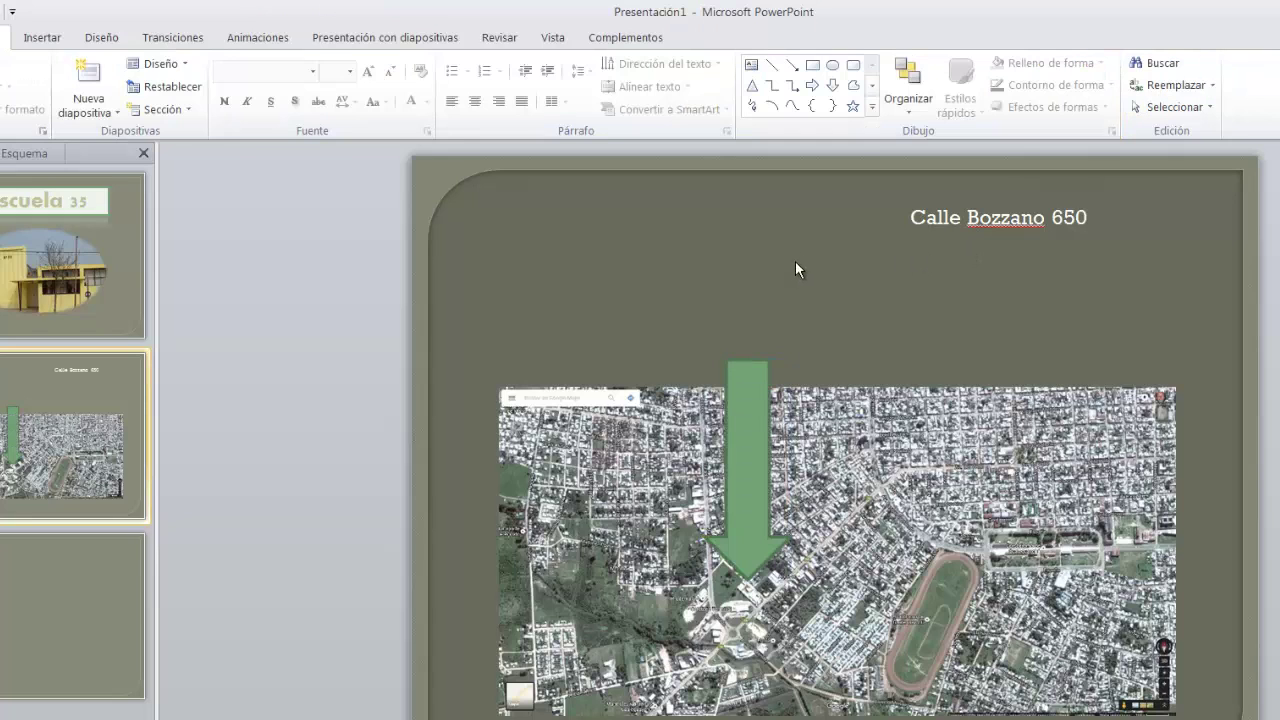
# Step: Stretch the arrow's tail upward so it starts well above the map
pyautogui.click(743, 396)
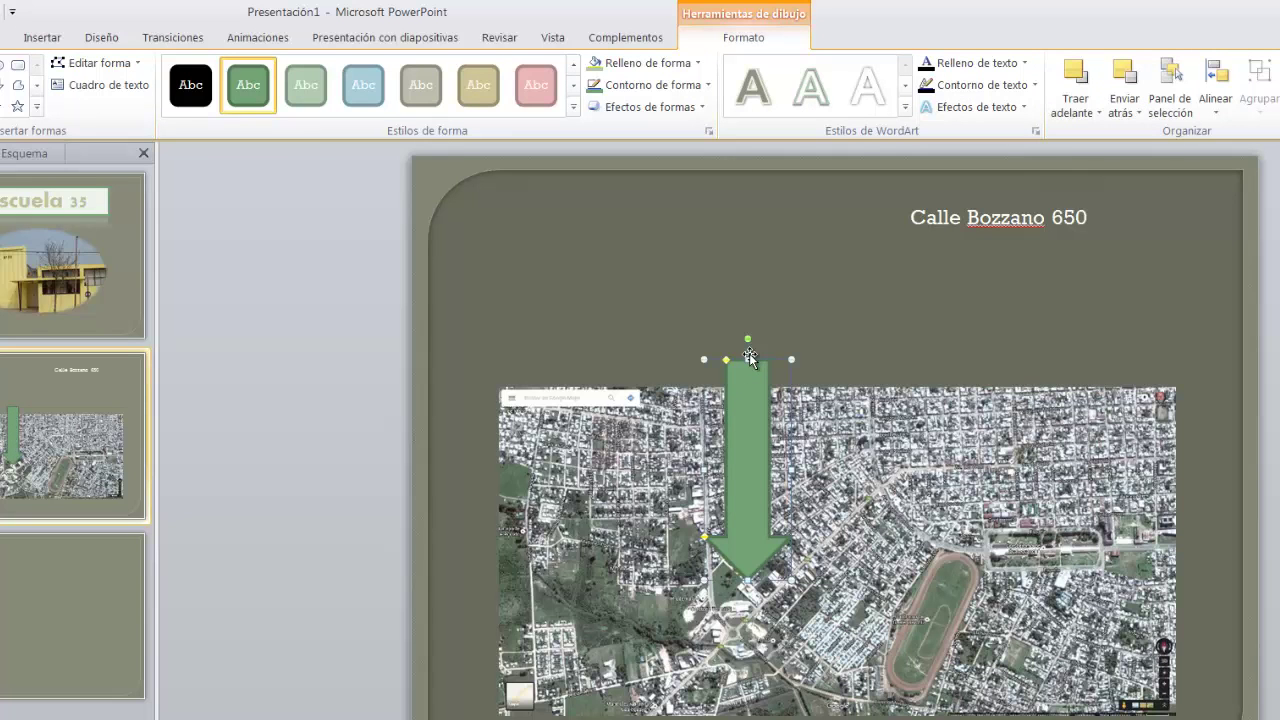
pyautogui.moveTo(750, 357); pyautogui.dragTo(756, 273)
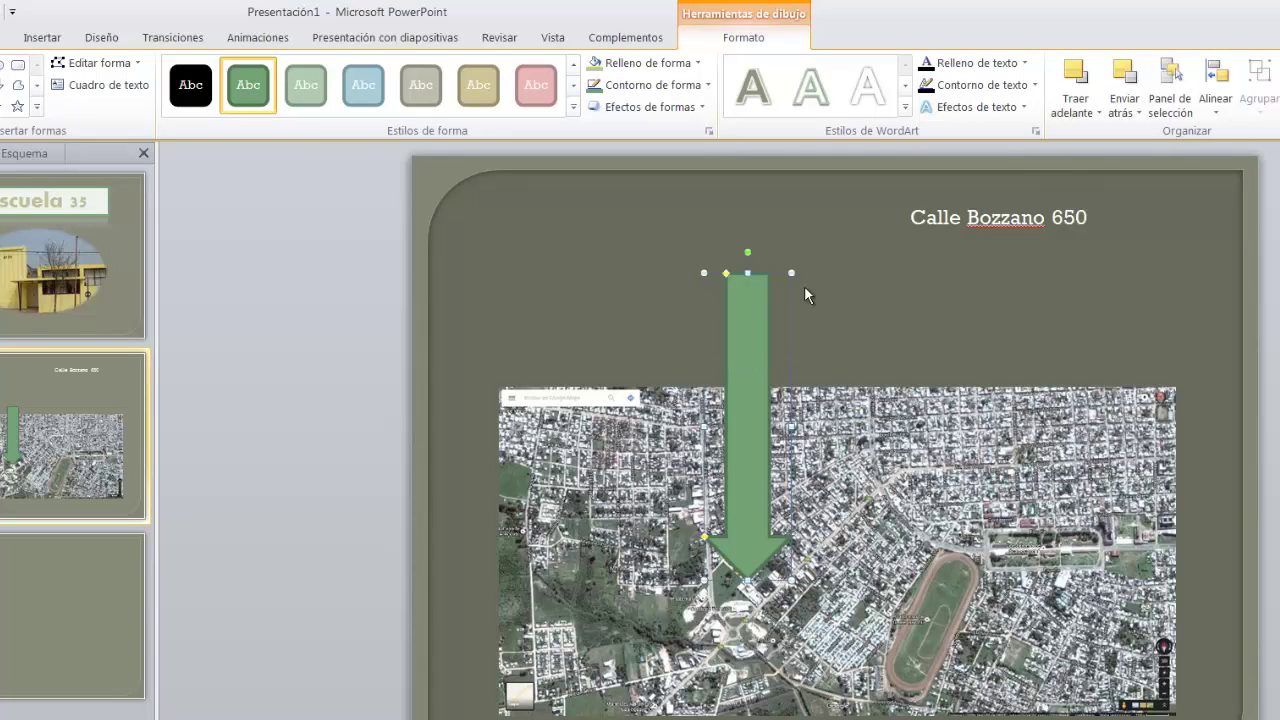
pyautogui.click(950, 281)
pyautogui.click(961, 217)
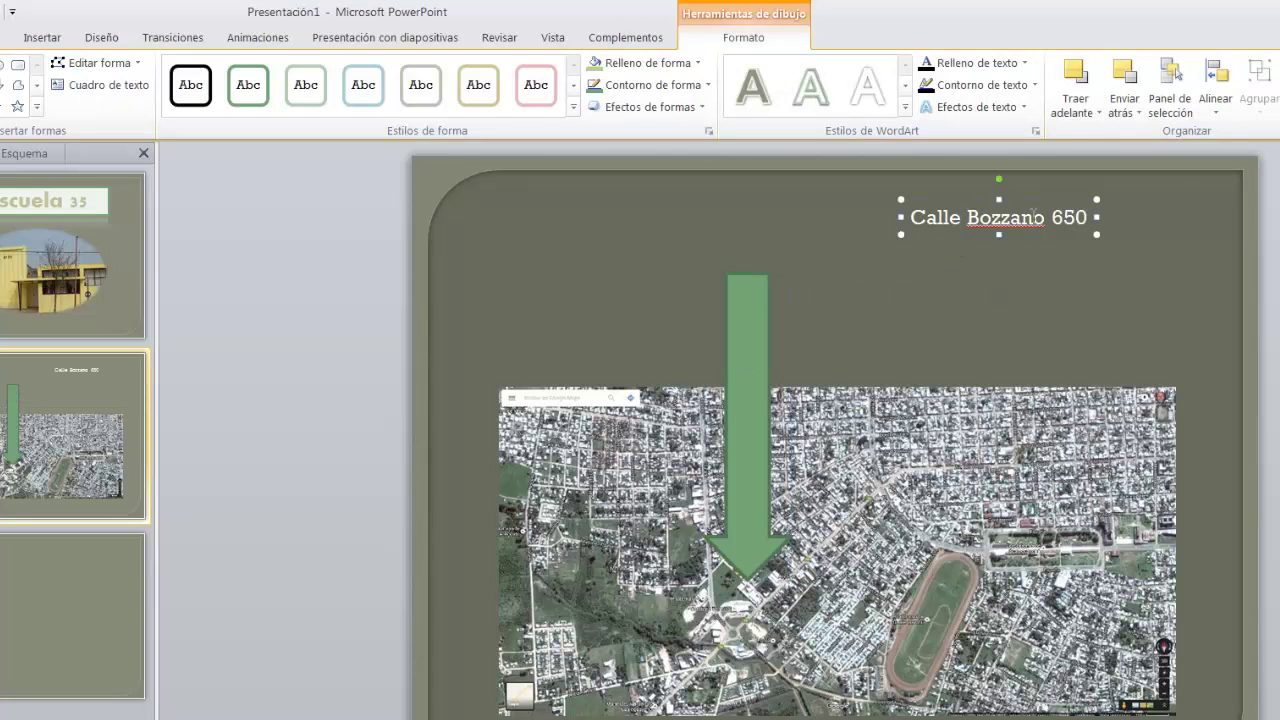
pyautogui.moveTo(976, 199); pyautogui.dragTo(830, 229)
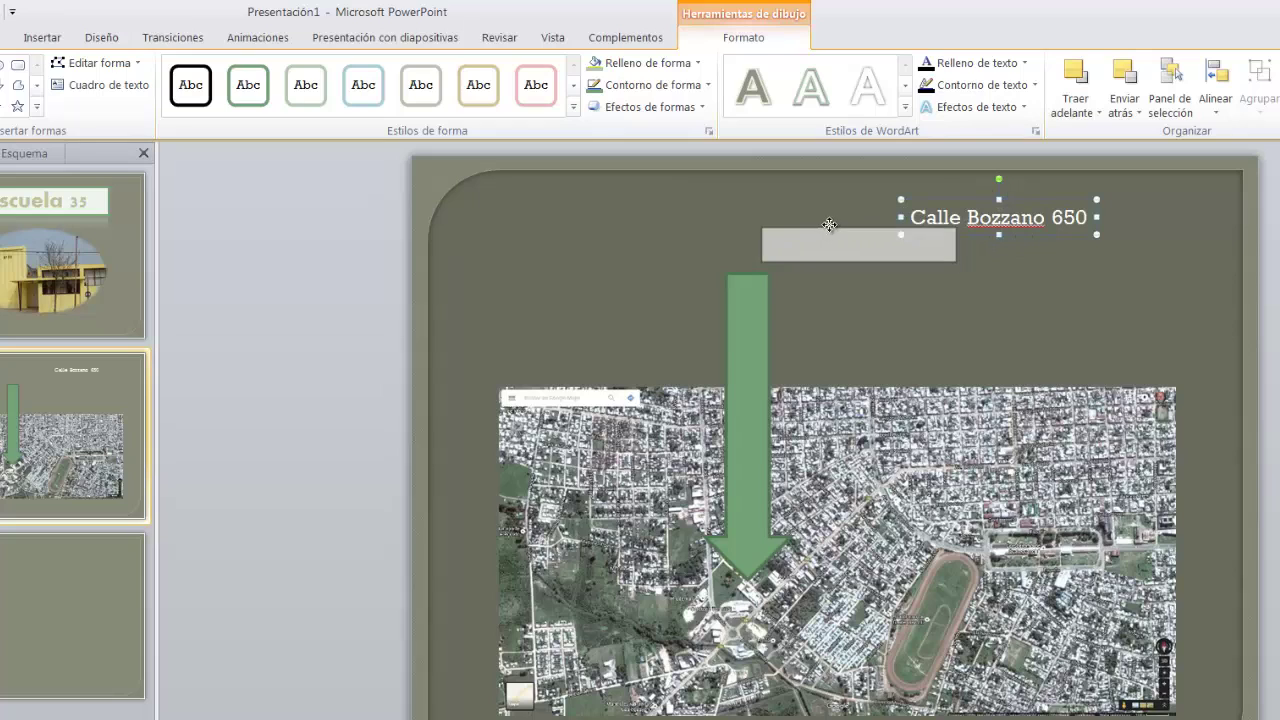
pyautogui.moveTo(830, 229); pyautogui.dragTo(836, 228)
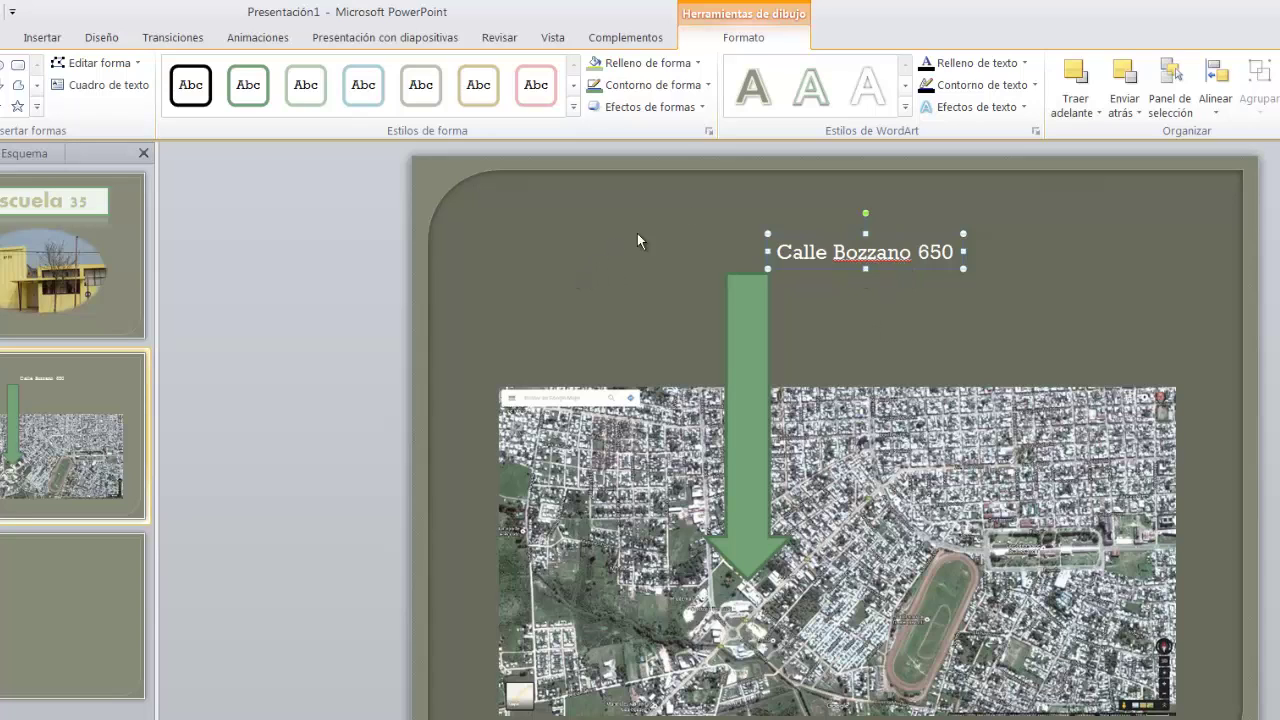
pyautogui.click(575, 107)
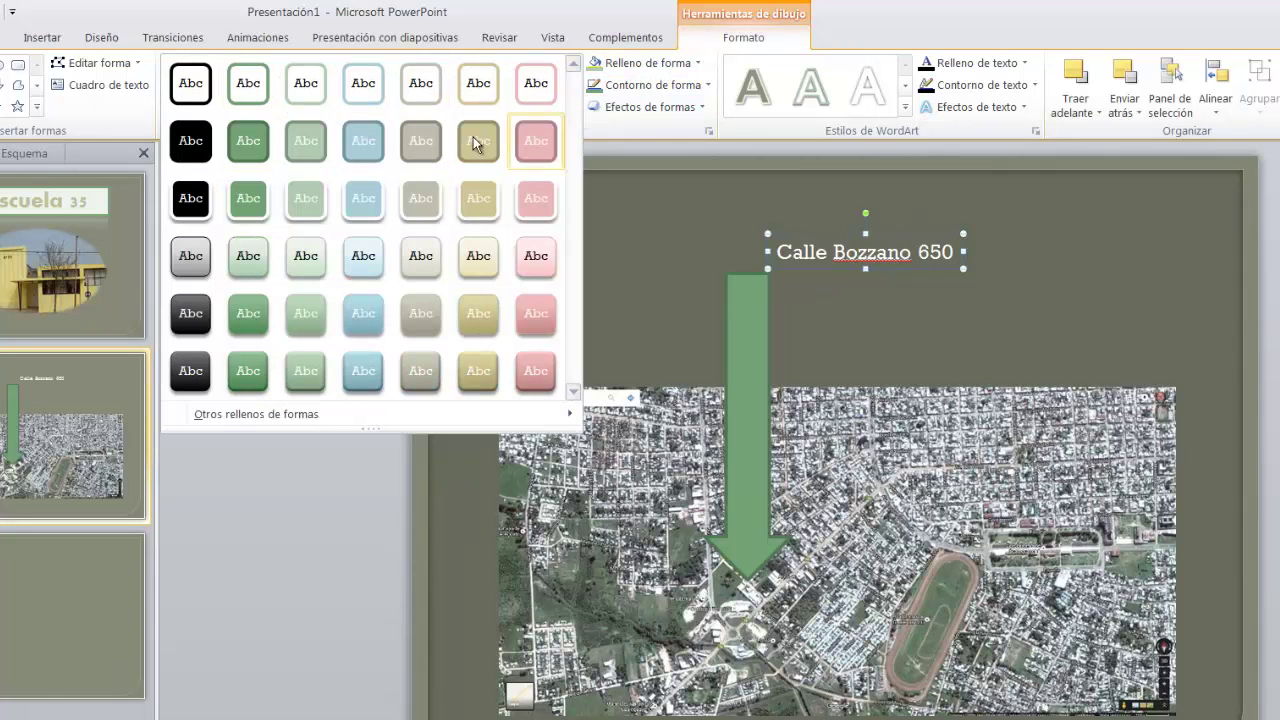
pyautogui.click(309, 206)
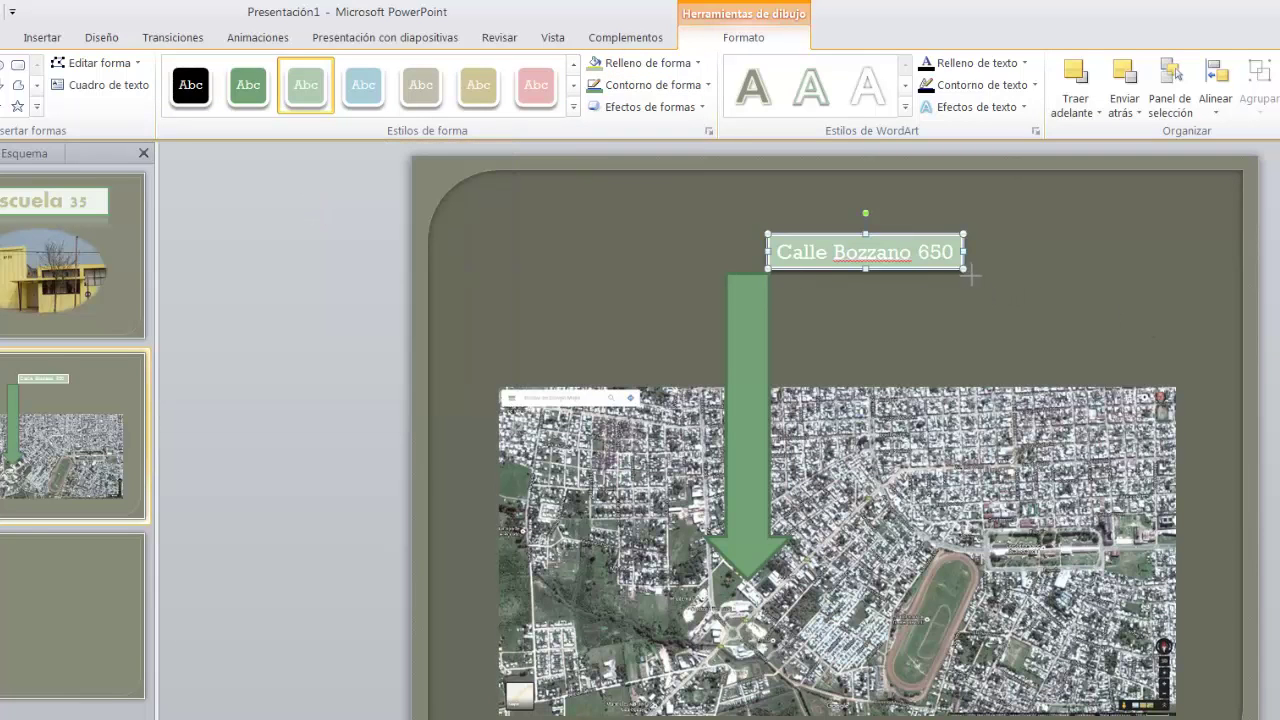
pyautogui.moveTo(963, 268); pyautogui.dragTo(989, 268)
# Step: Give the address label the light-green shape style and a WordArt text style
pyautogui.click(250, 104)
pyautogui.click(299, 97)
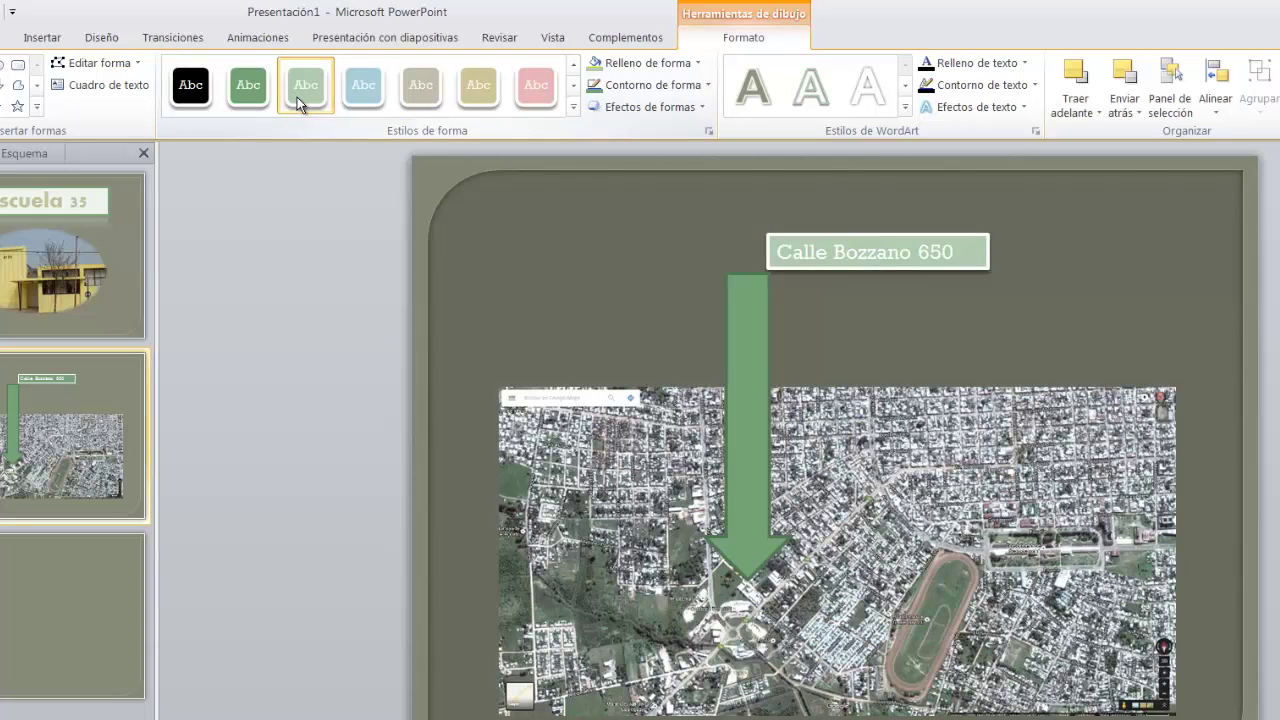
pyautogui.click(983, 288)
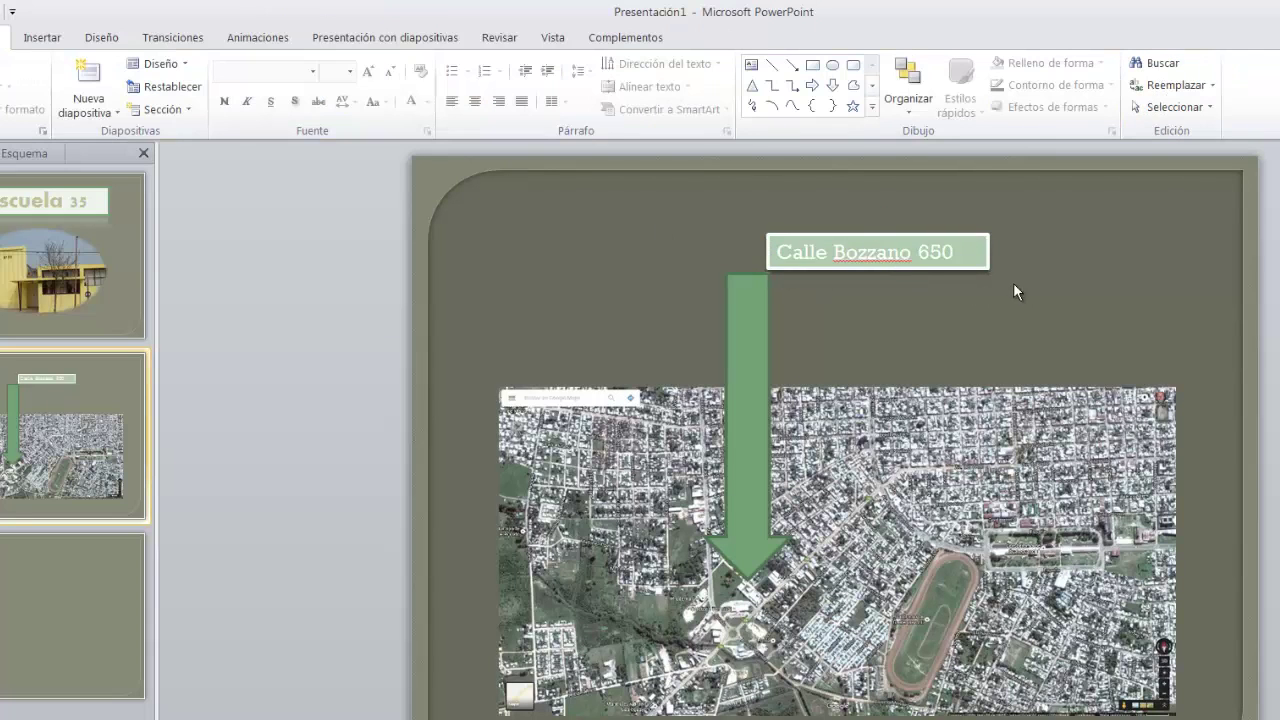
pyautogui.click(981, 269)
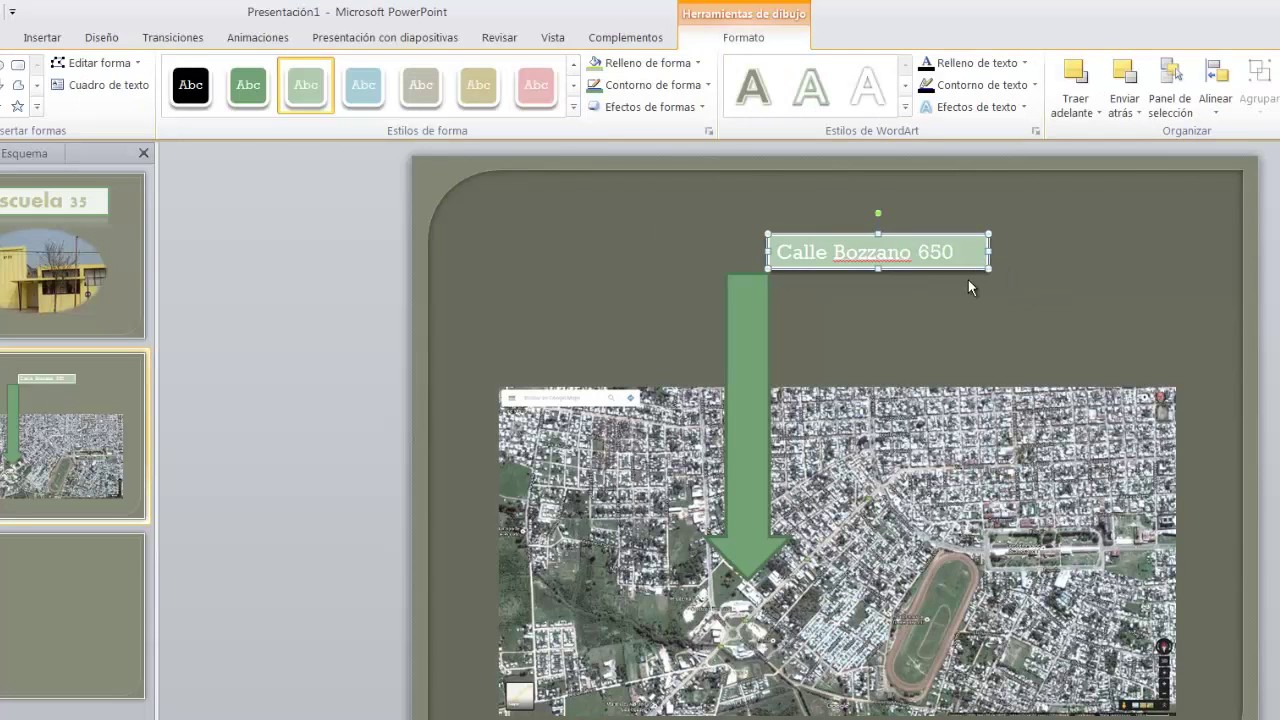
pyautogui.click(820, 103)
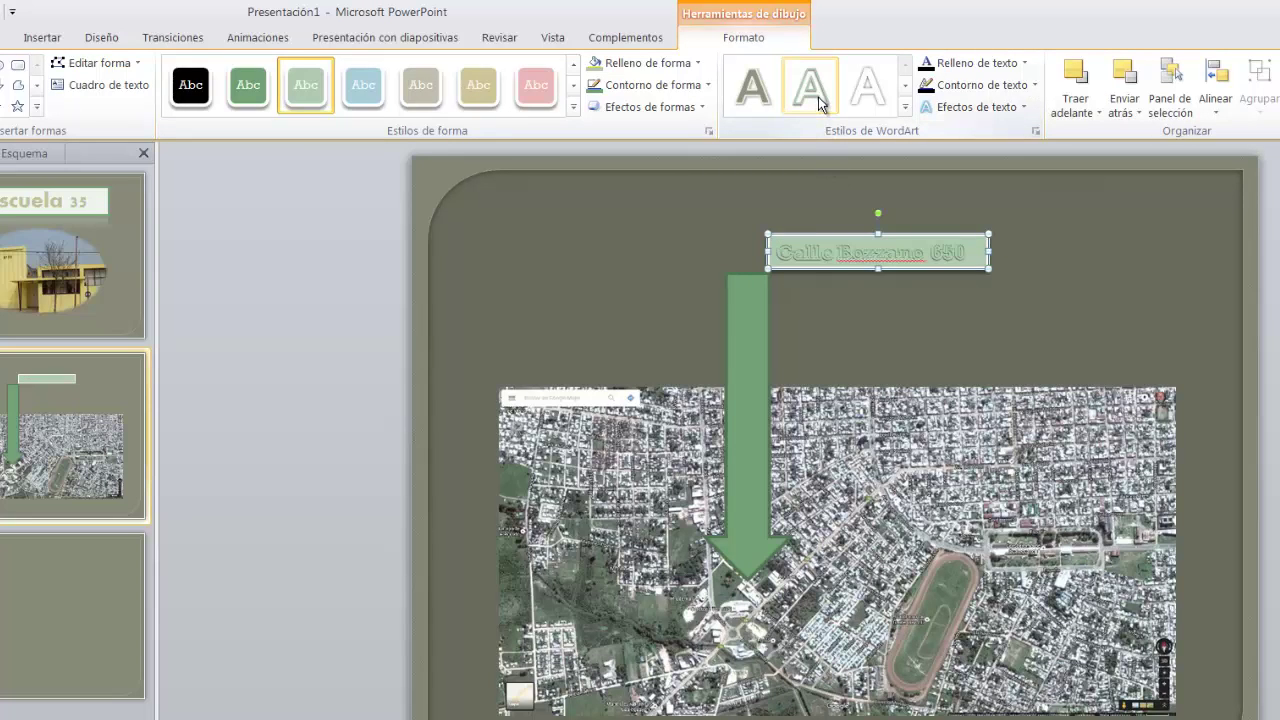
pyautogui.click(1089, 292)
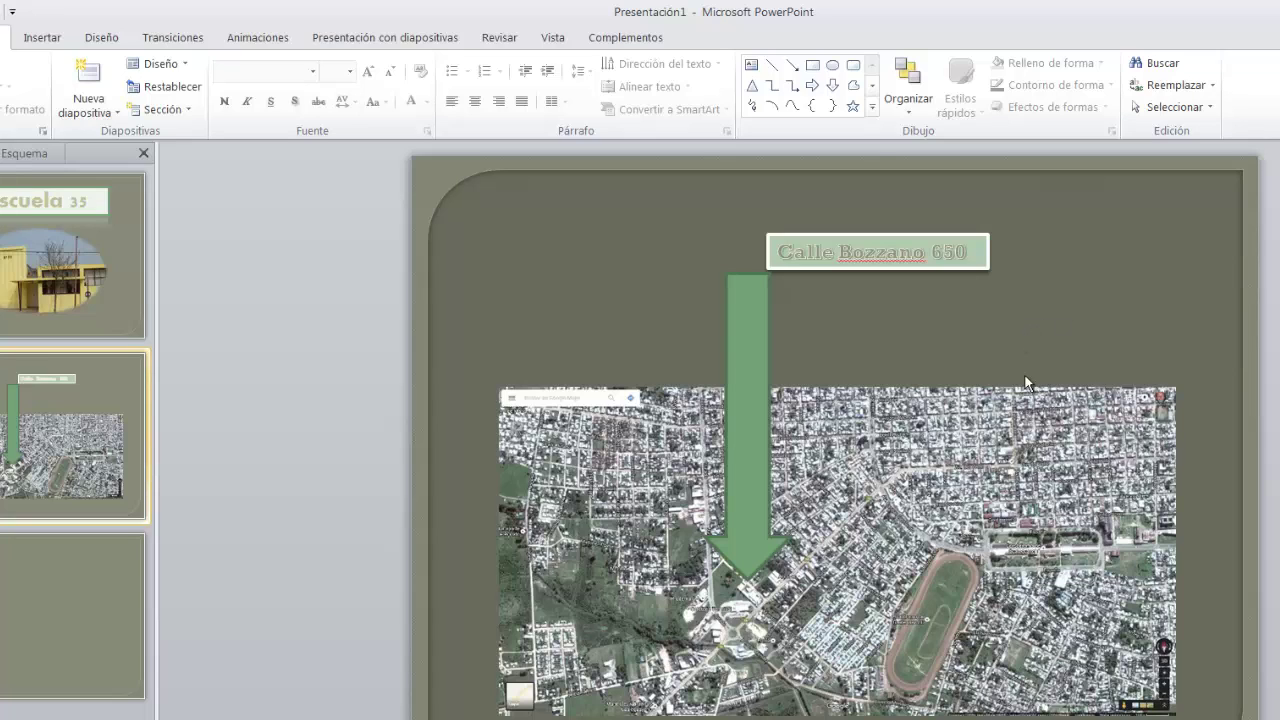
# Step: Nudge the address label with the arrow keys to sit just above the arrow's tail
pyautogui.click(905, 270)
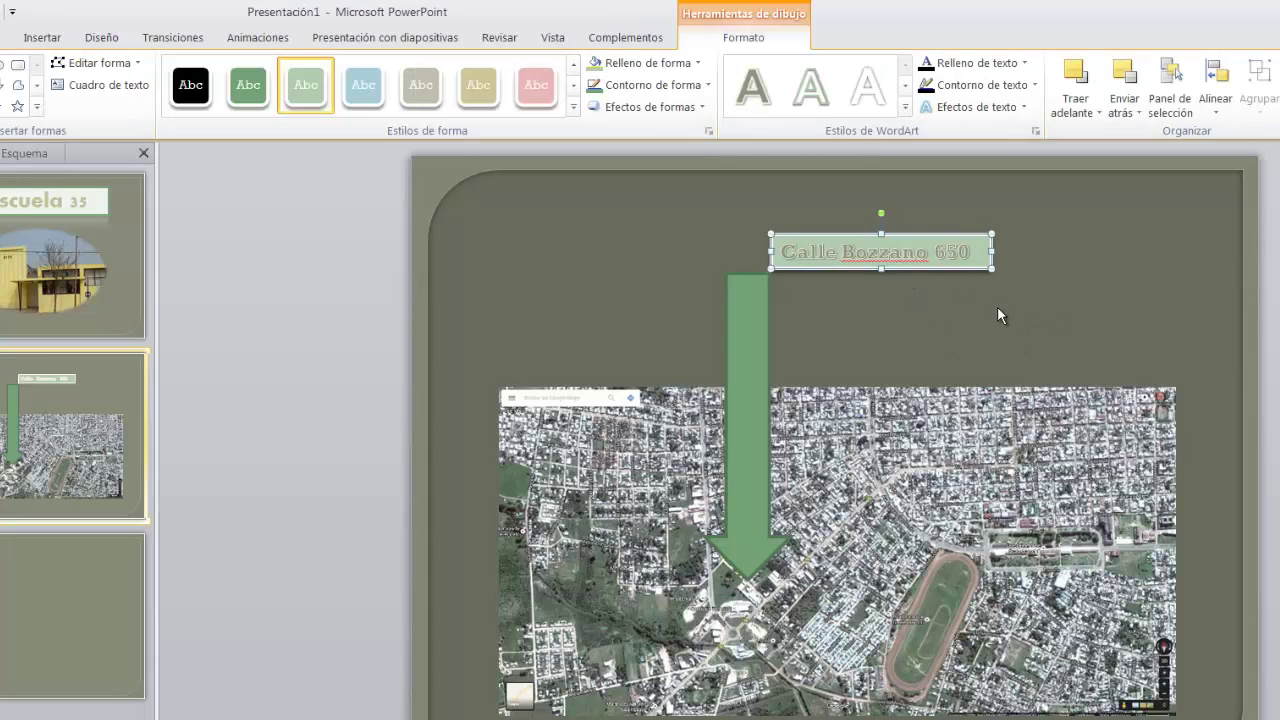
pyautogui.press('Right')
pyautogui.press('Right')
pyautogui.press('Right')
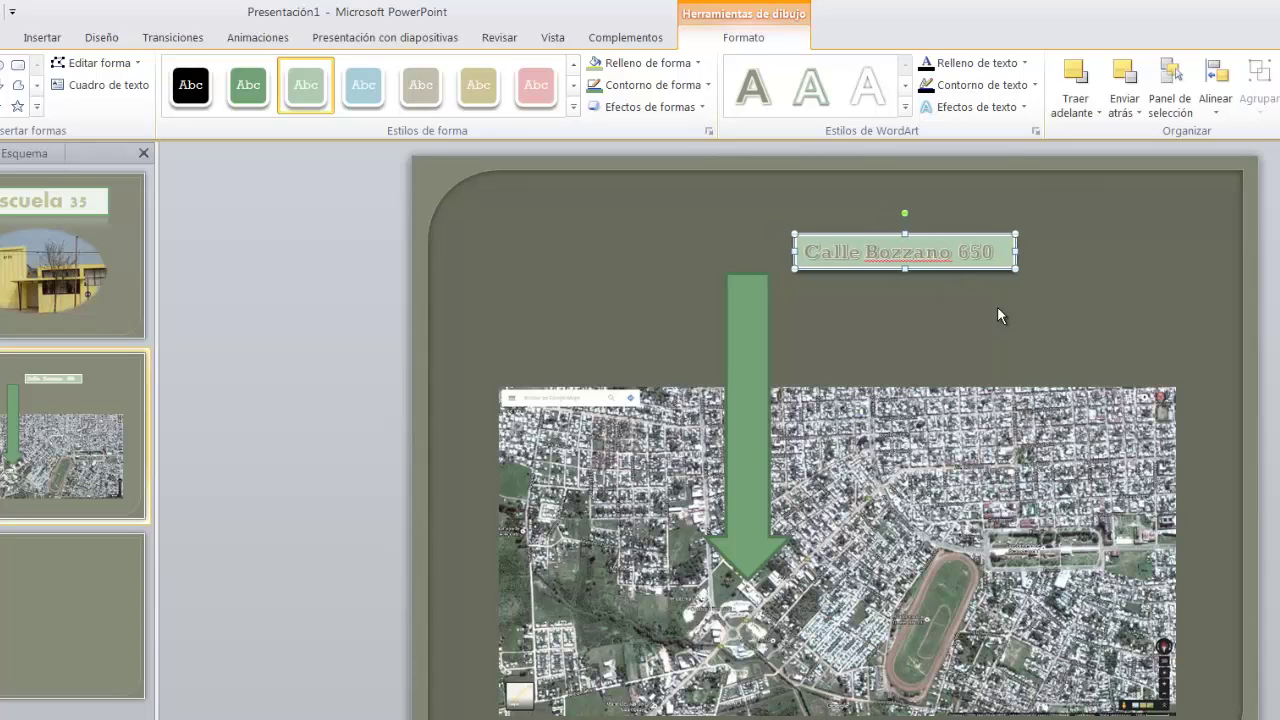
pyautogui.press('Up')
pyautogui.press('Left')
pyautogui.press('Up')
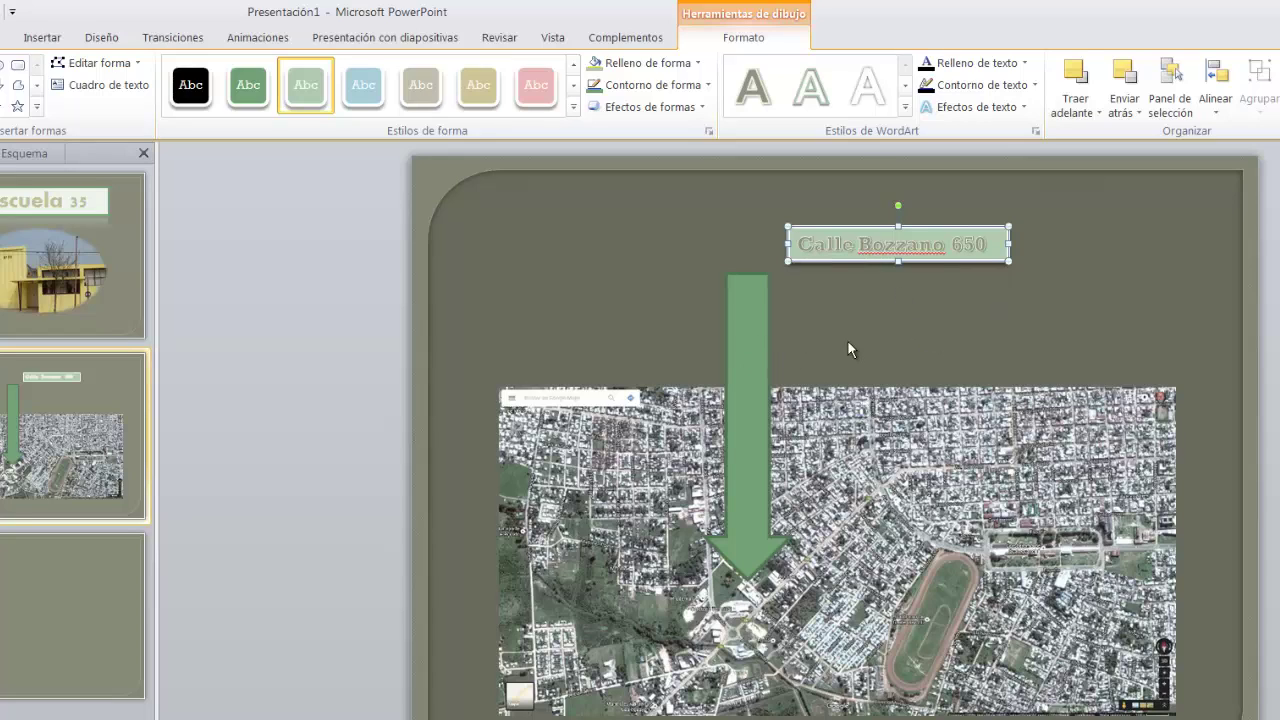
pyautogui.press('Down')
pyautogui.press('Down')
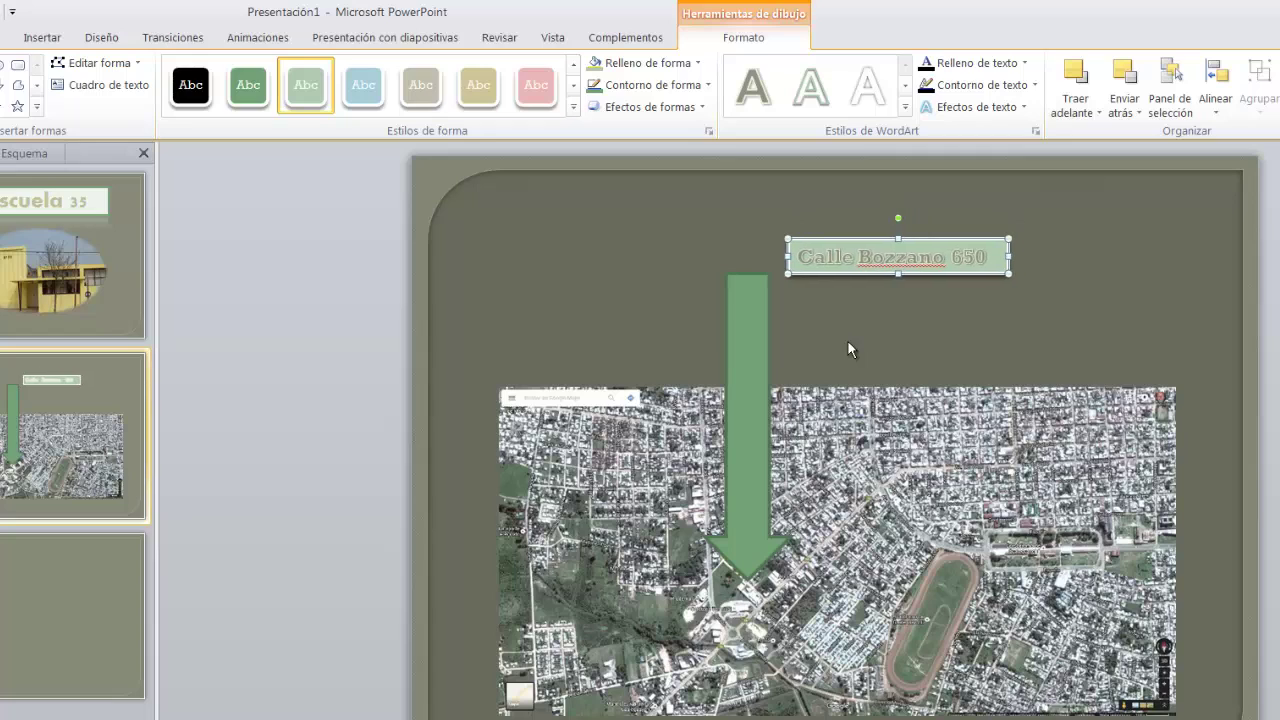
pyautogui.press('Up')
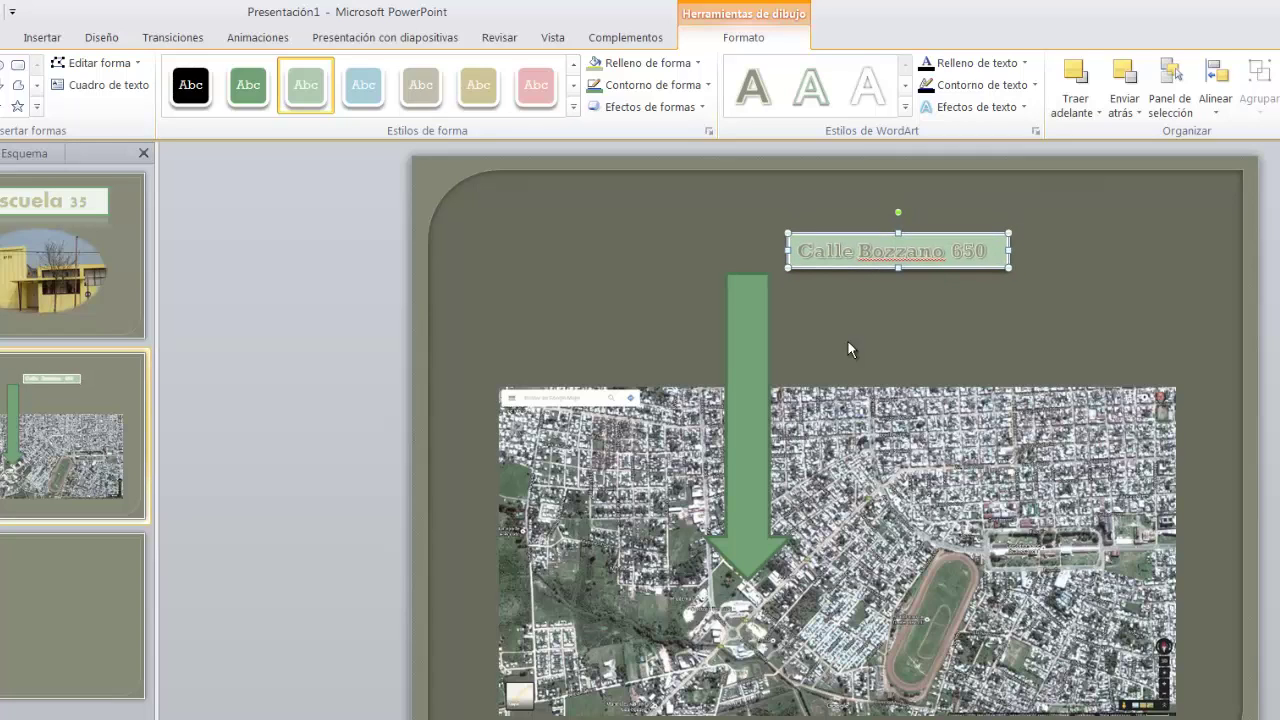
pyautogui.click(848, 349)
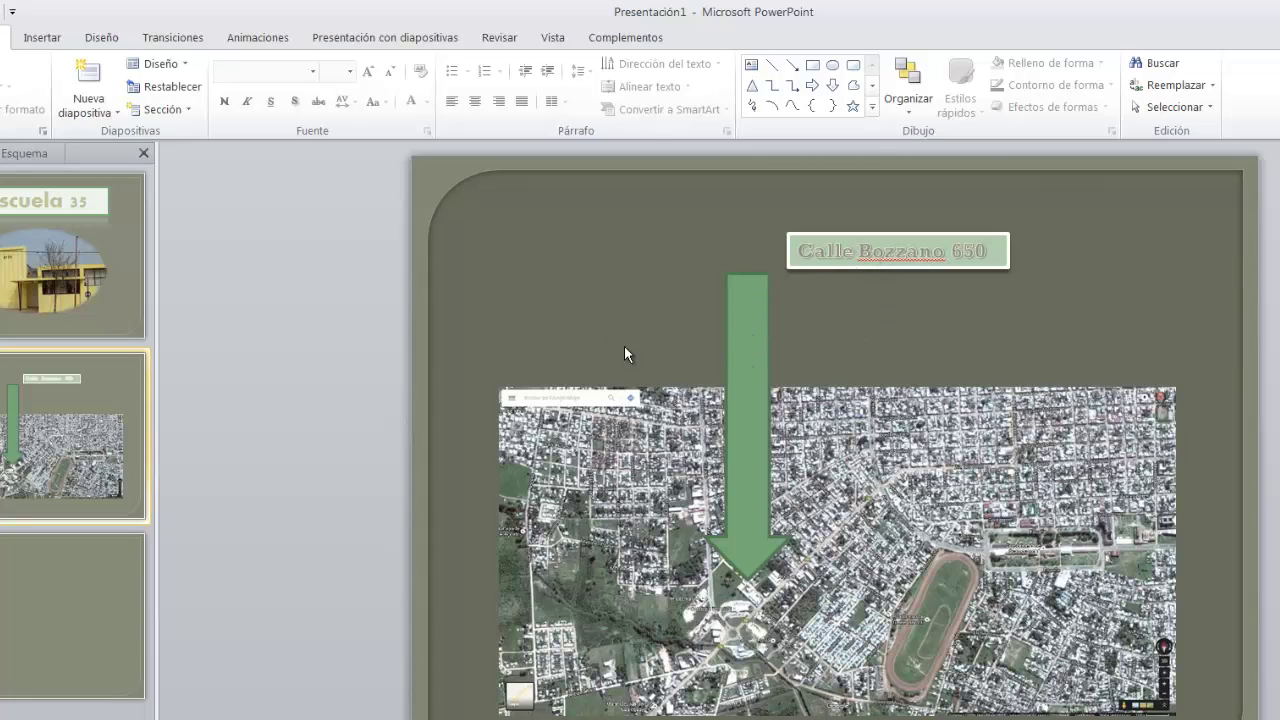
pyautogui.click(809, 270)
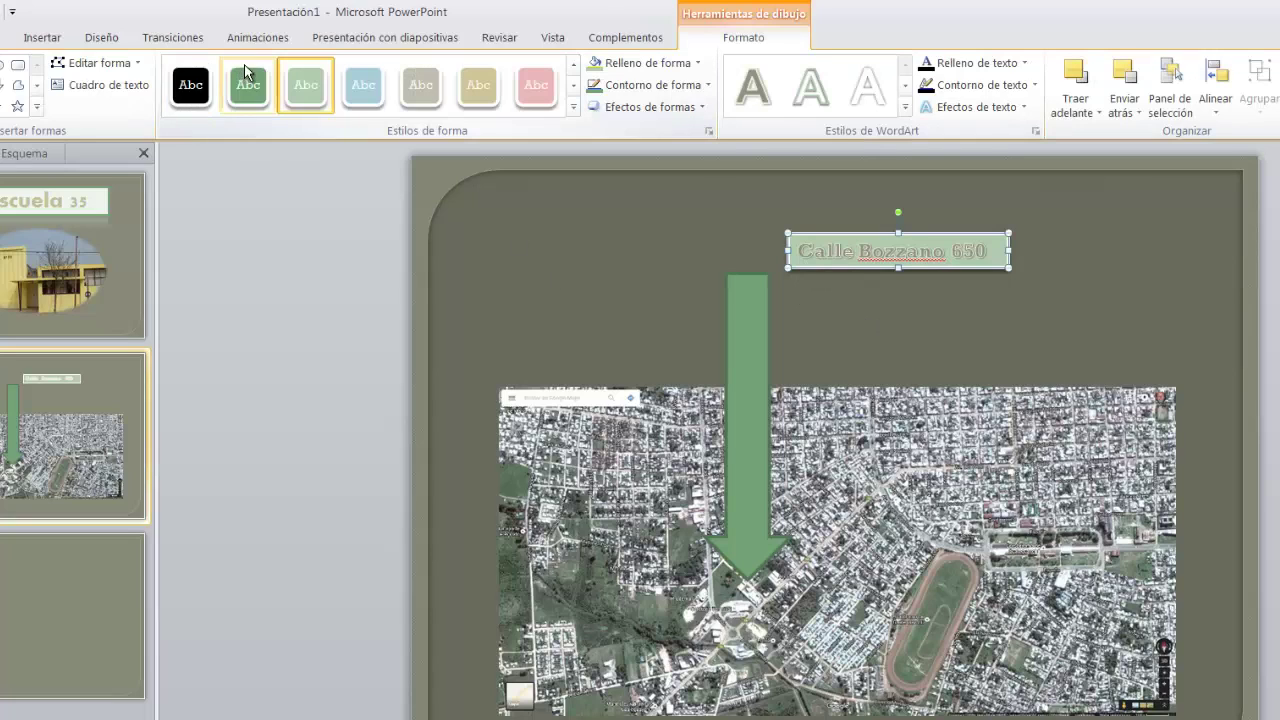
# Step: Apply the Forma entrance animation to the address label, green arrow and map, in that order
pyautogui.click(258, 37)
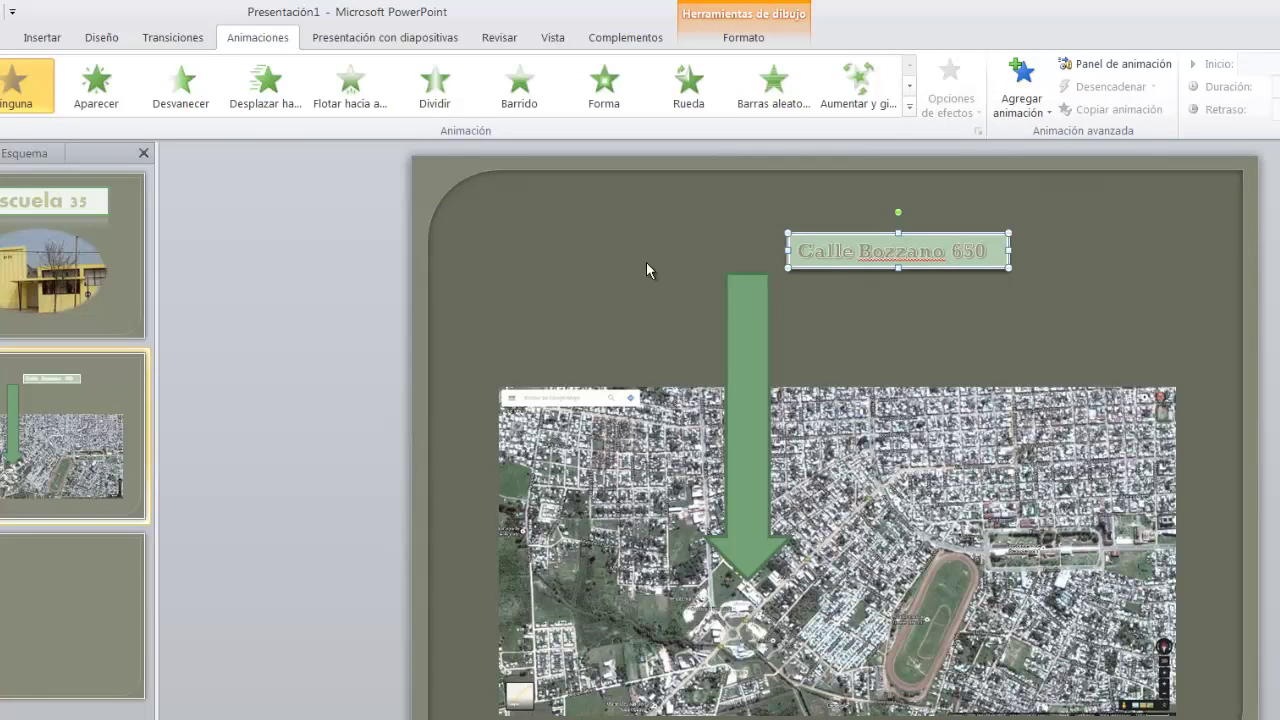
pyautogui.click(608, 98)
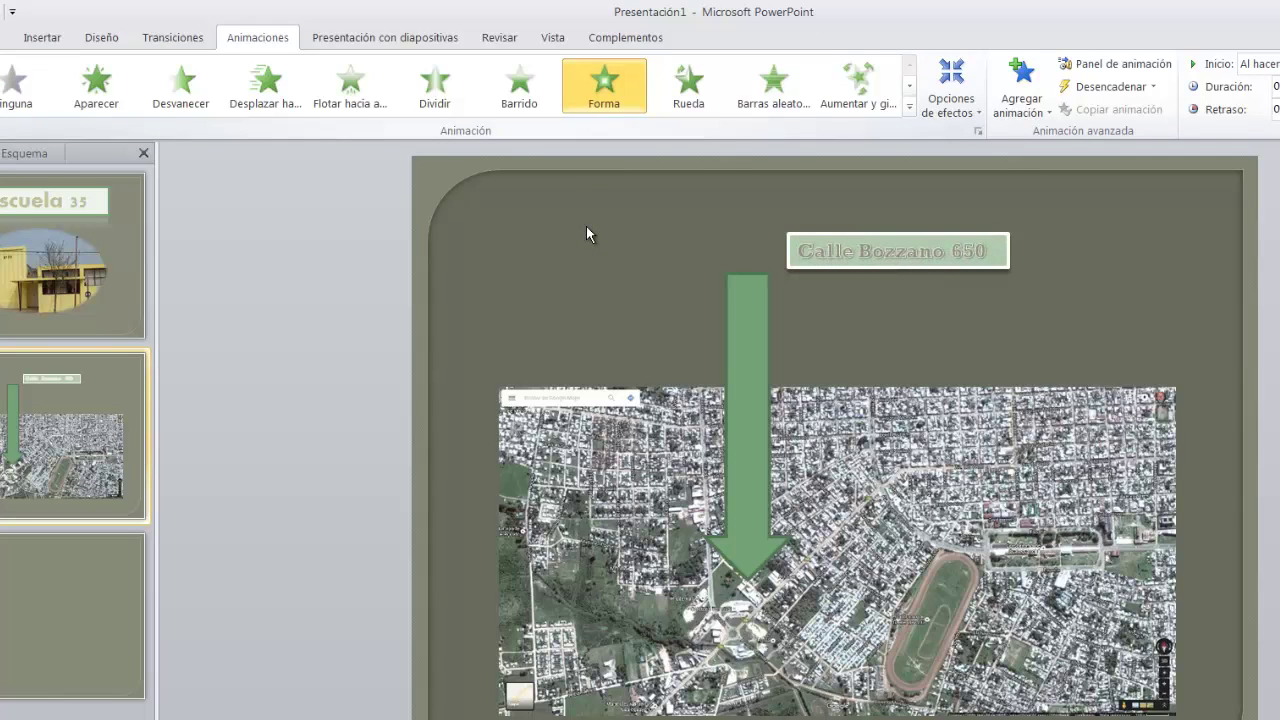
pyautogui.click(730, 336)
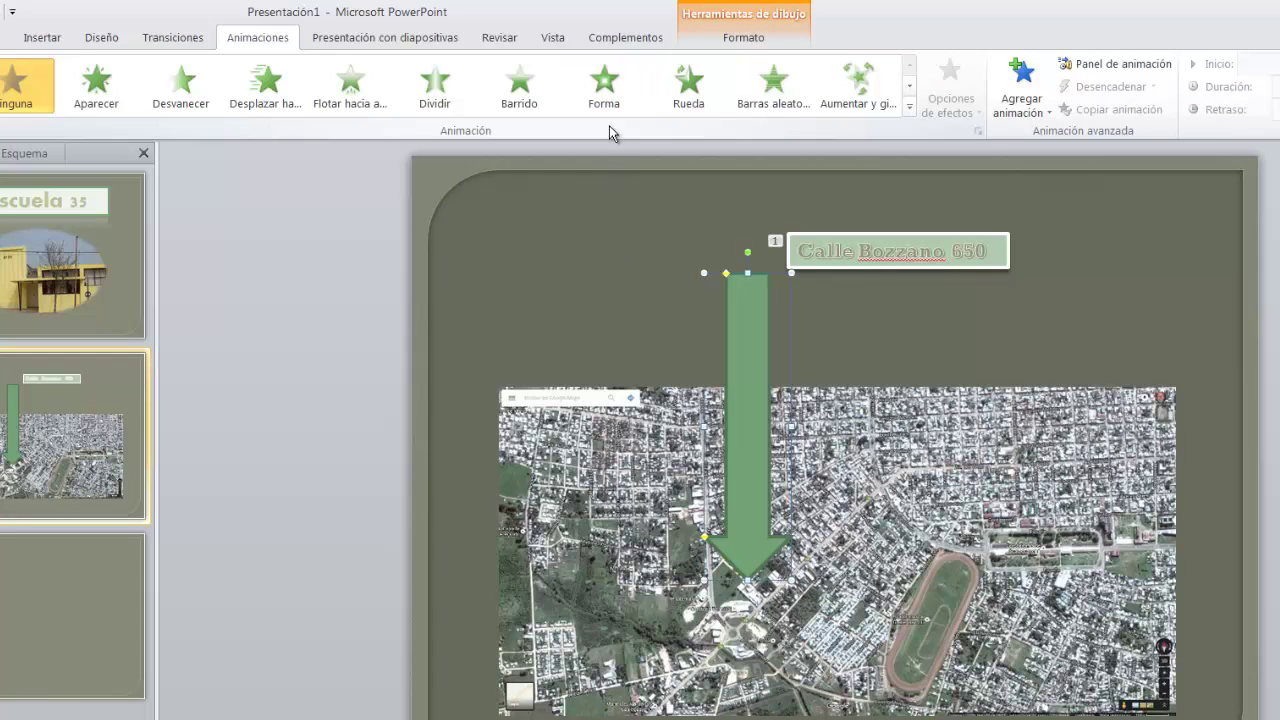
pyautogui.click(607, 100)
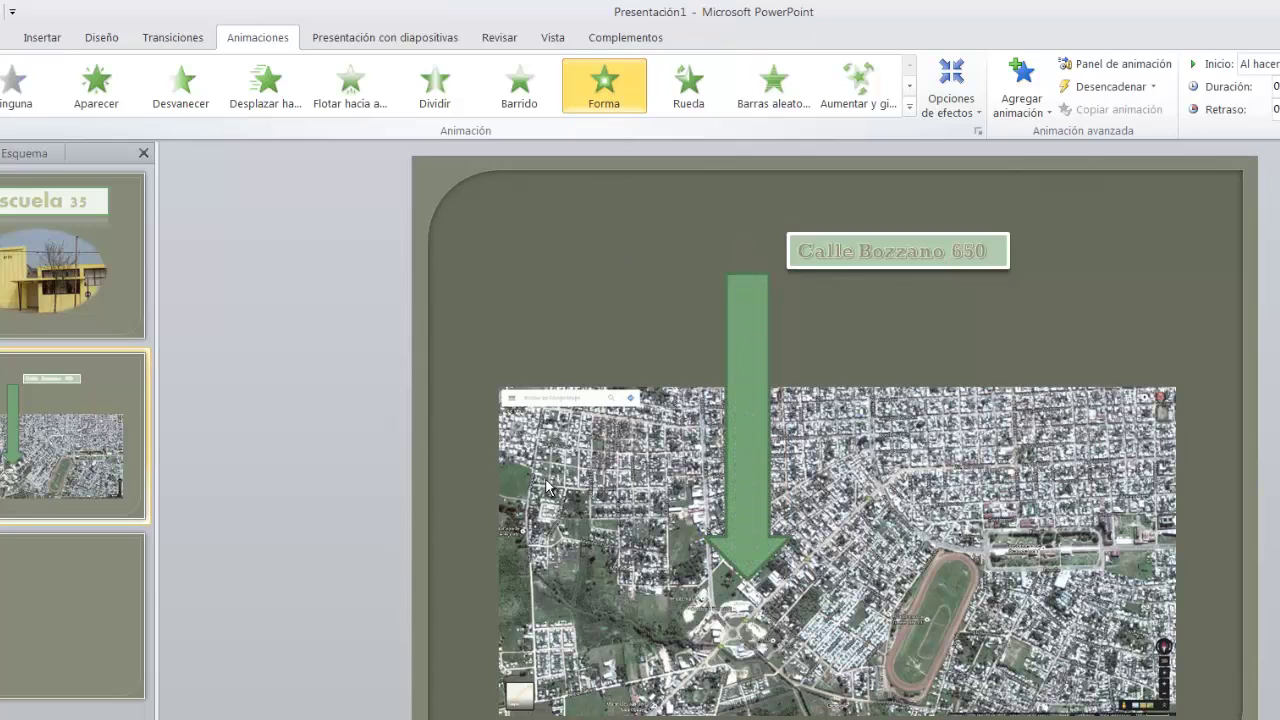
pyautogui.click(528, 505)
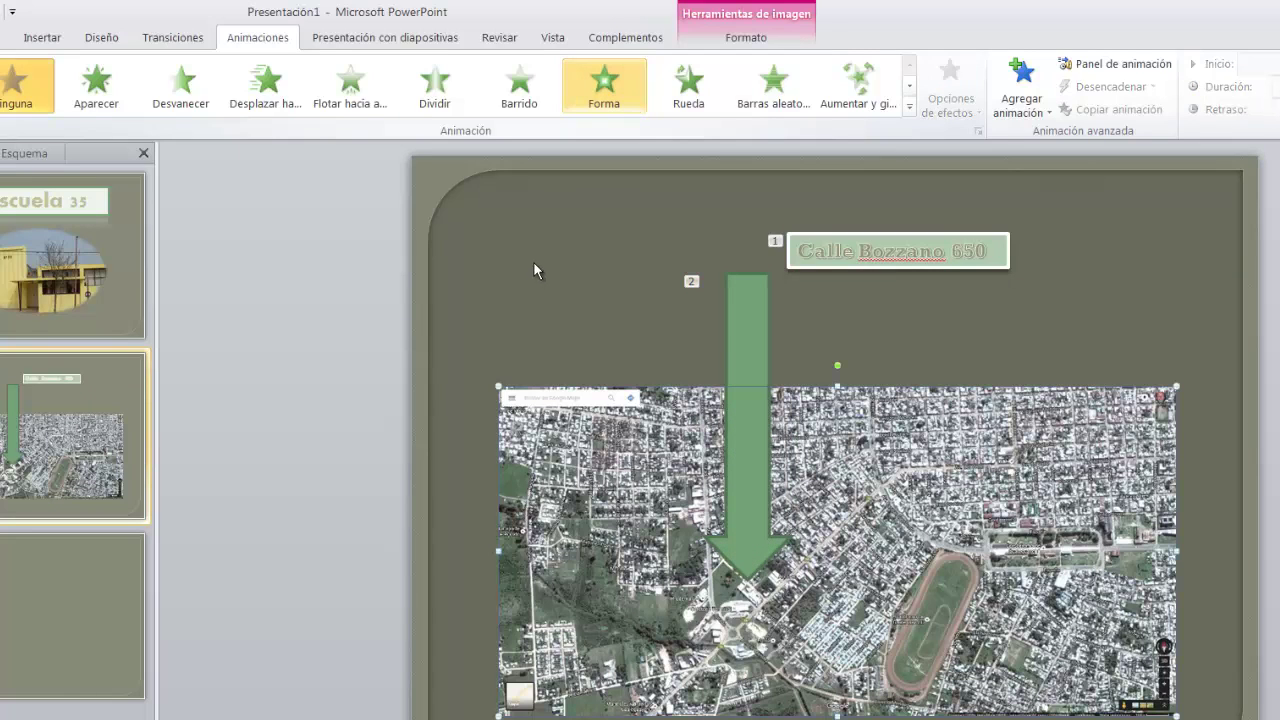
pyautogui.click(591, 108)
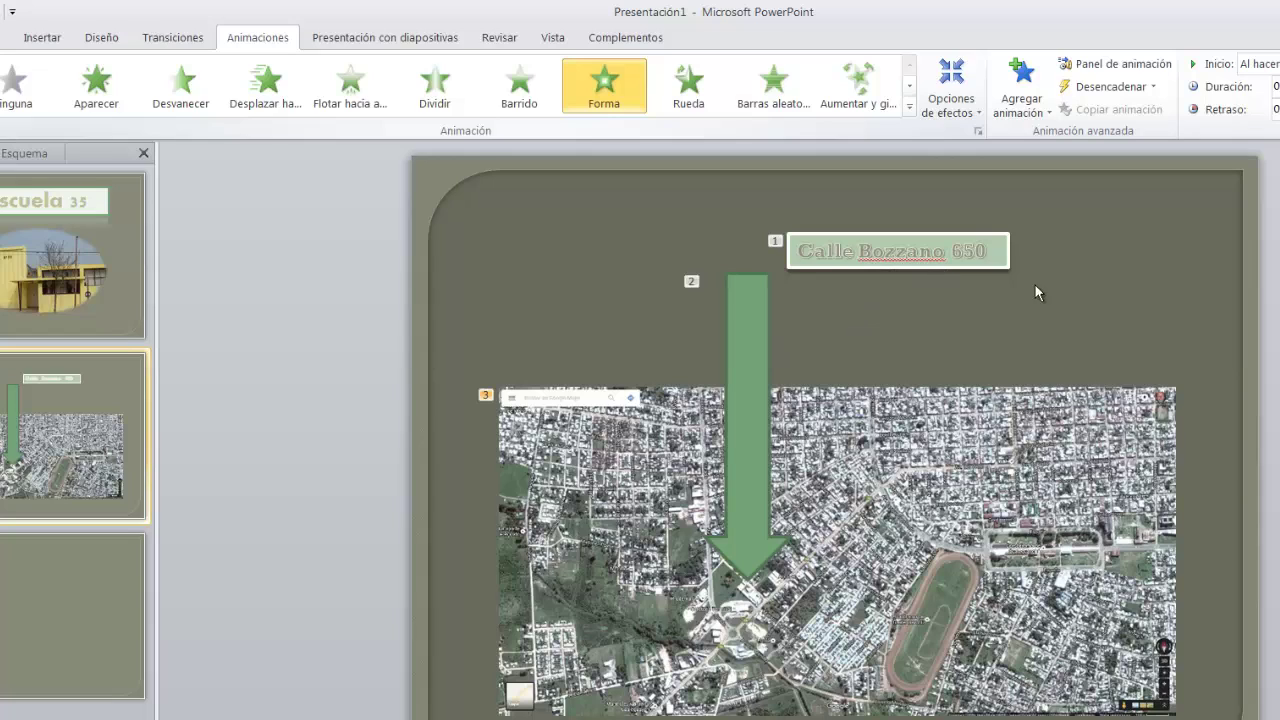
pyautogui.click(960, 266)
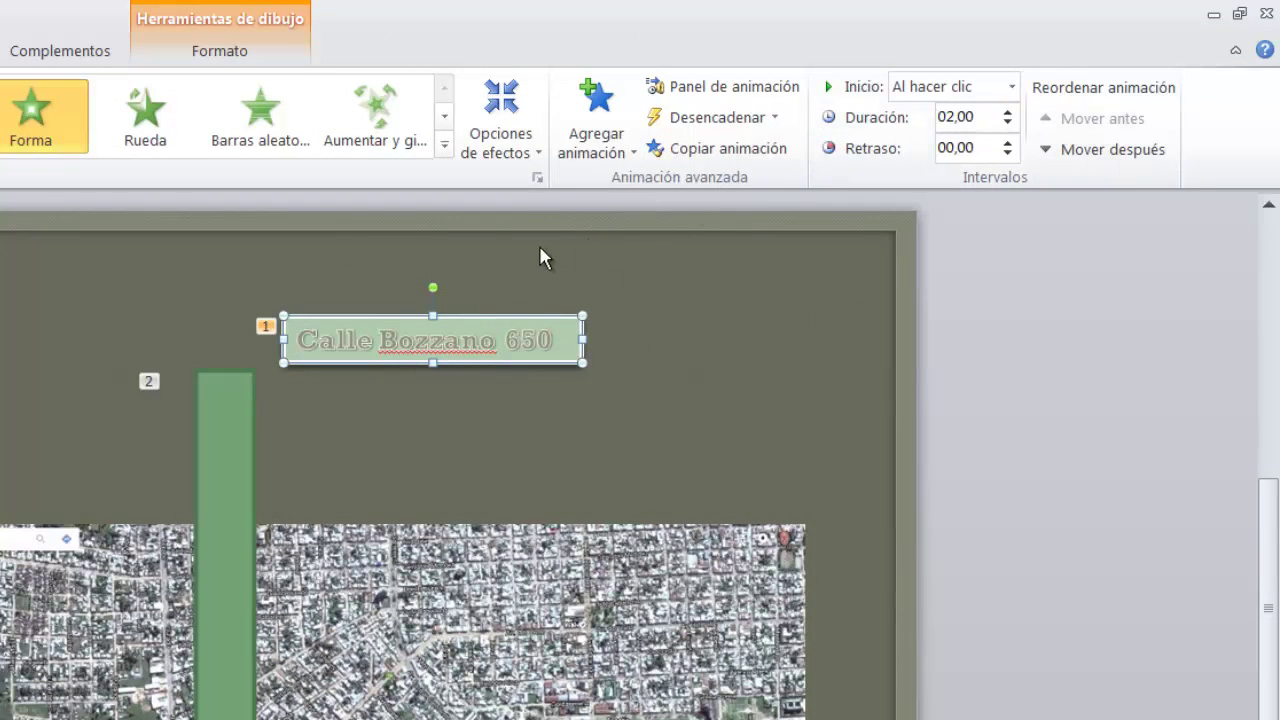
# Step: Set Inicio to 'Después de la anterior' for the label, arrow and map animations
pyautogui.click(1012, 88)
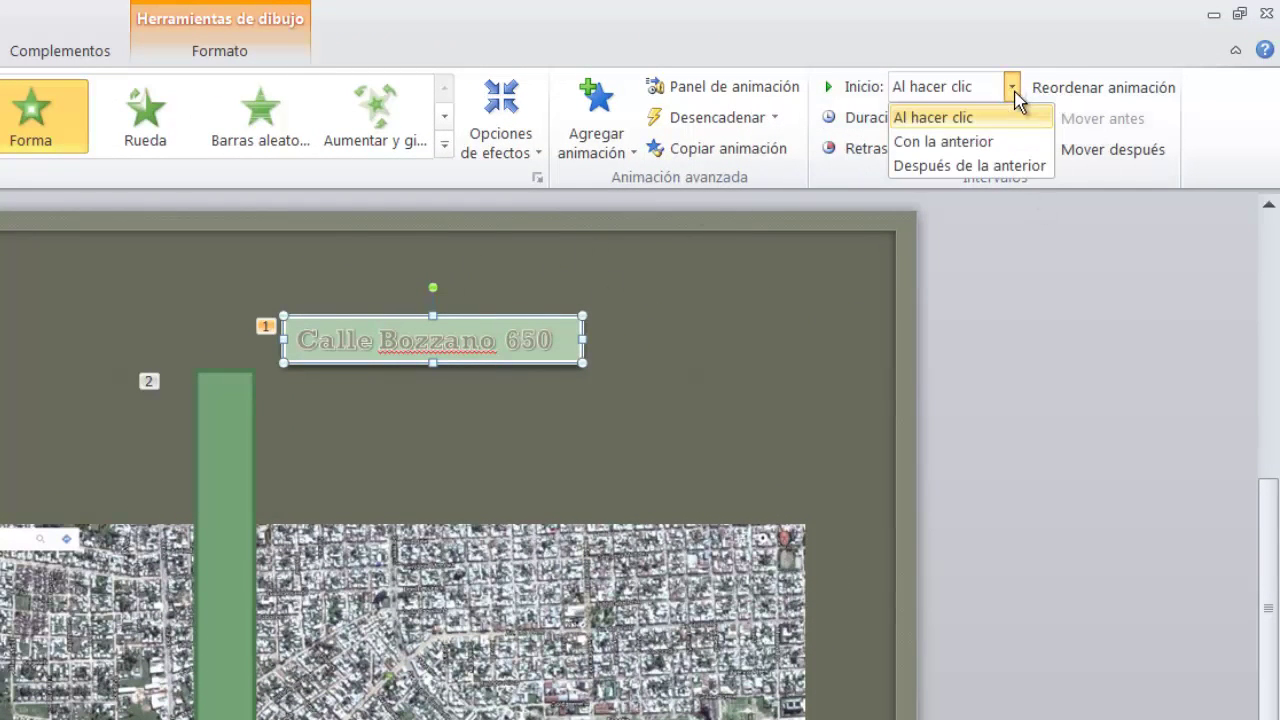
pyautogui.click(1003, 167)
pyautogui.click(248, 442)
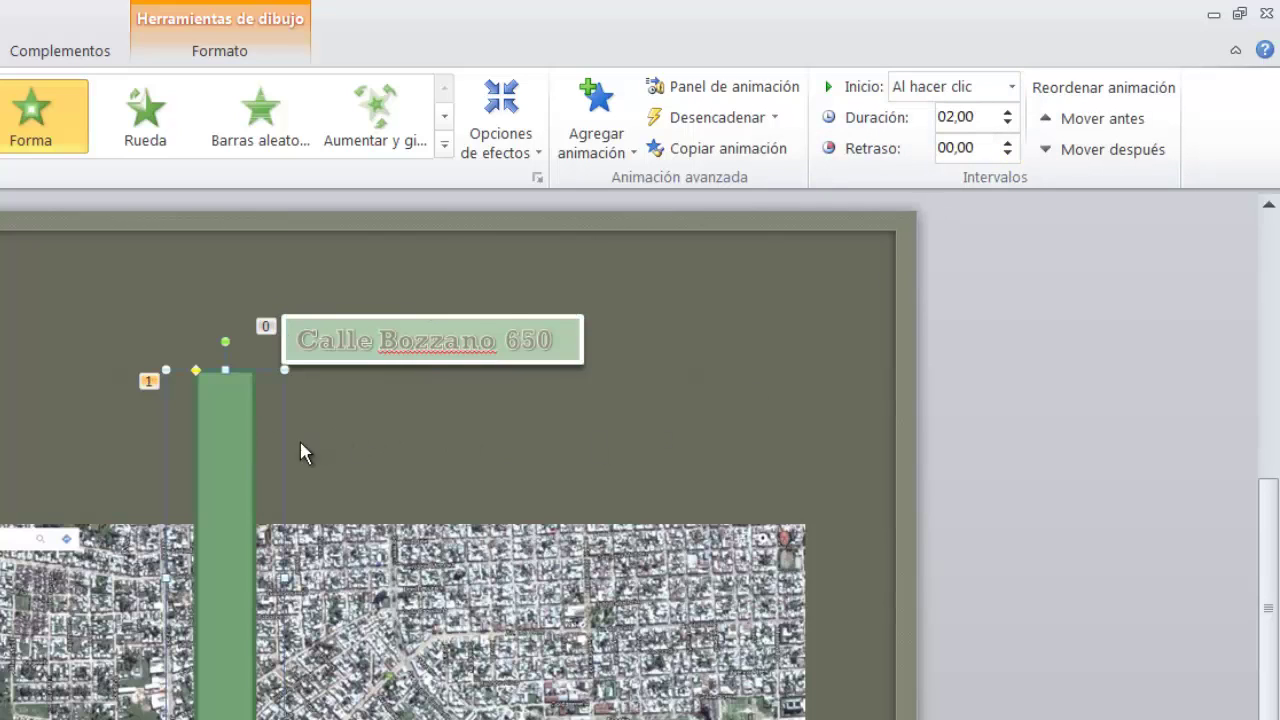
pyautogui.click(1012, 87)
pyautogui.click(993, 165)
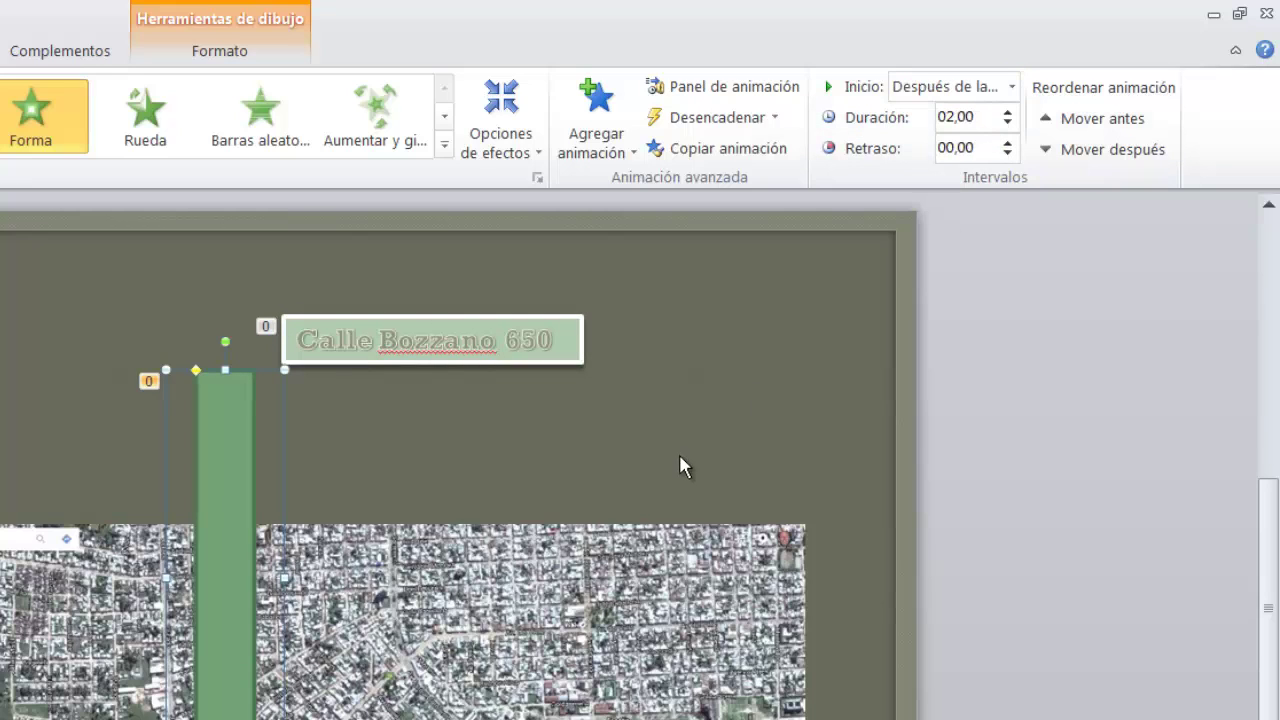
pyautogui.click(660, 525)
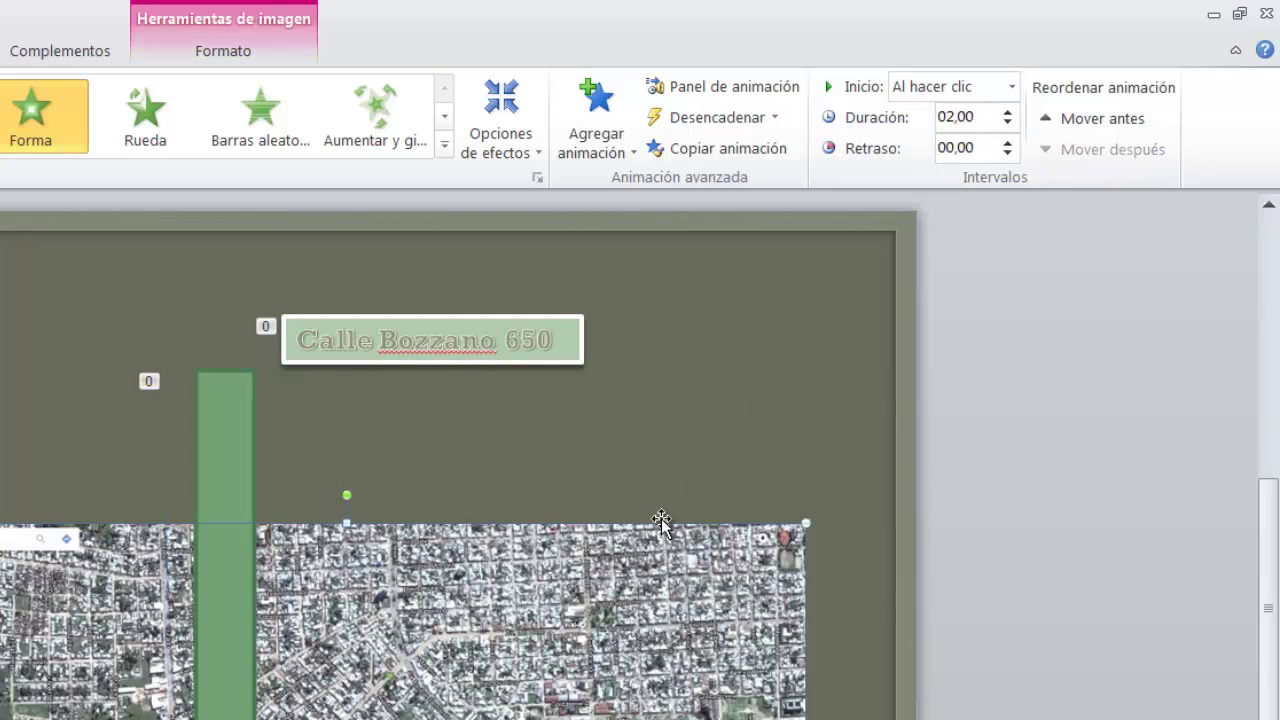
pyautogui.click(1011, 89)
pyautogui.click(1004, 167)
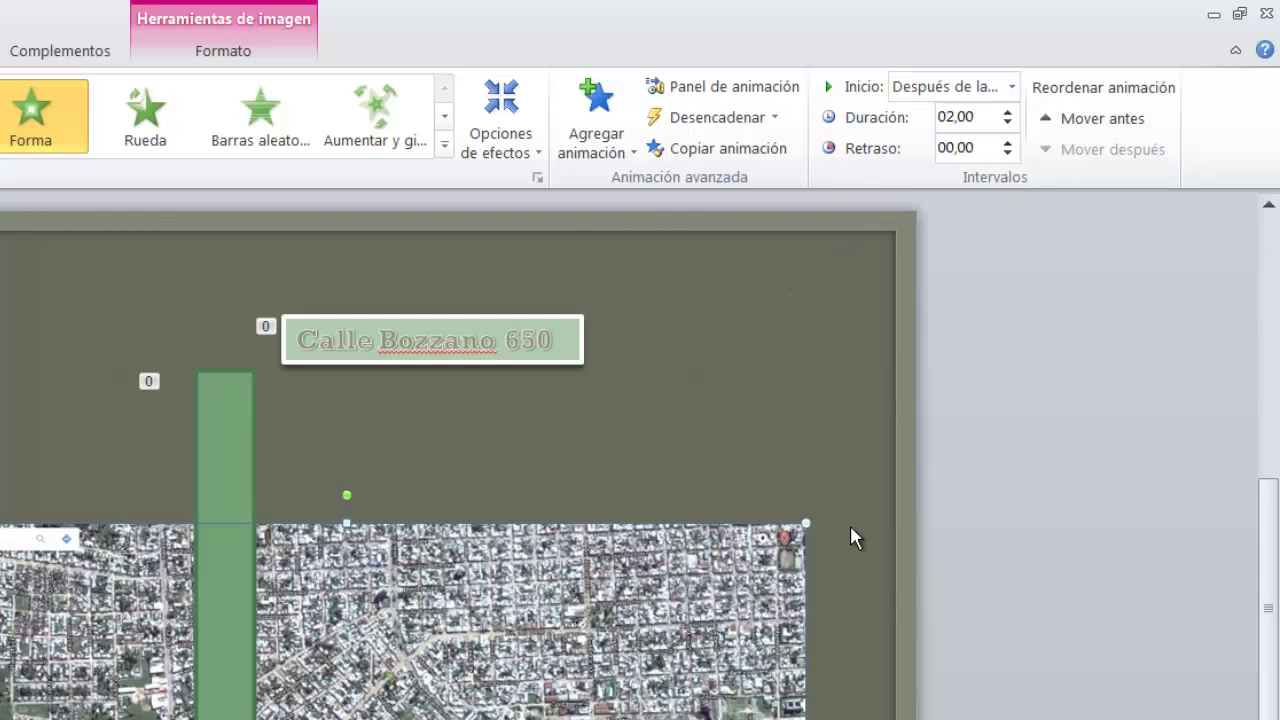
pyautogui.click(872, 622)
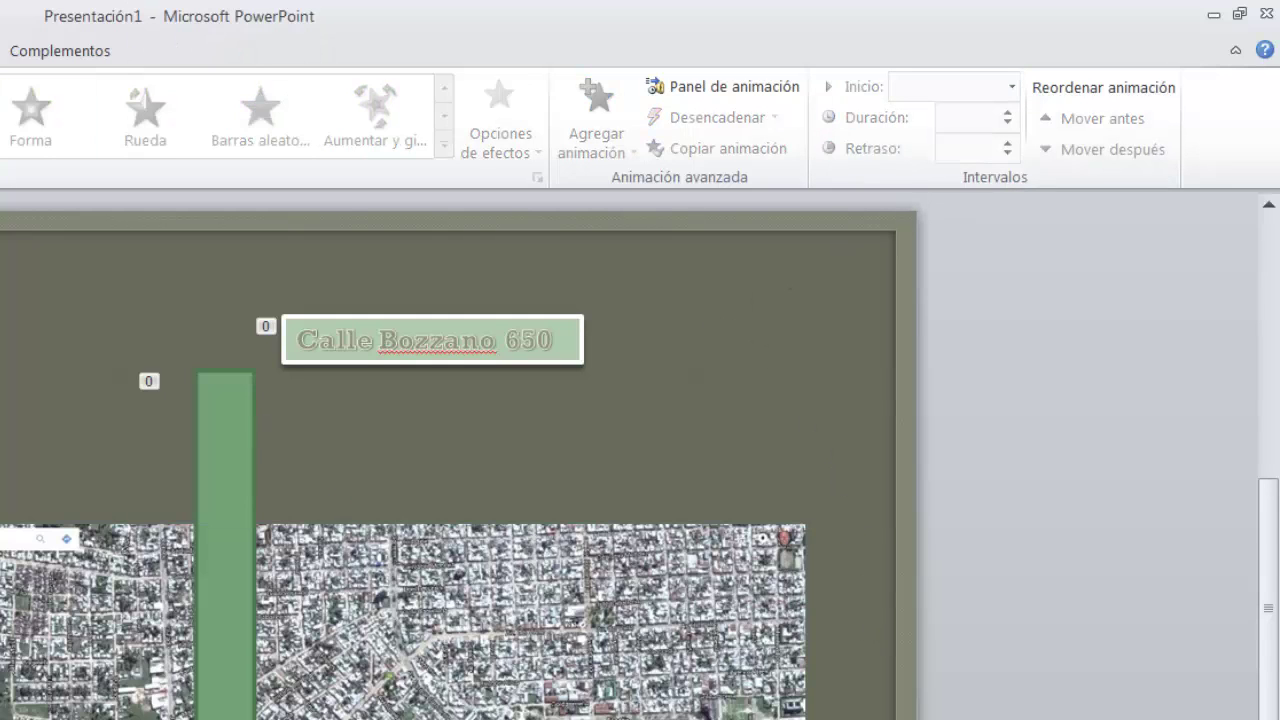
pyautogui.scroll(3, 450, 460)
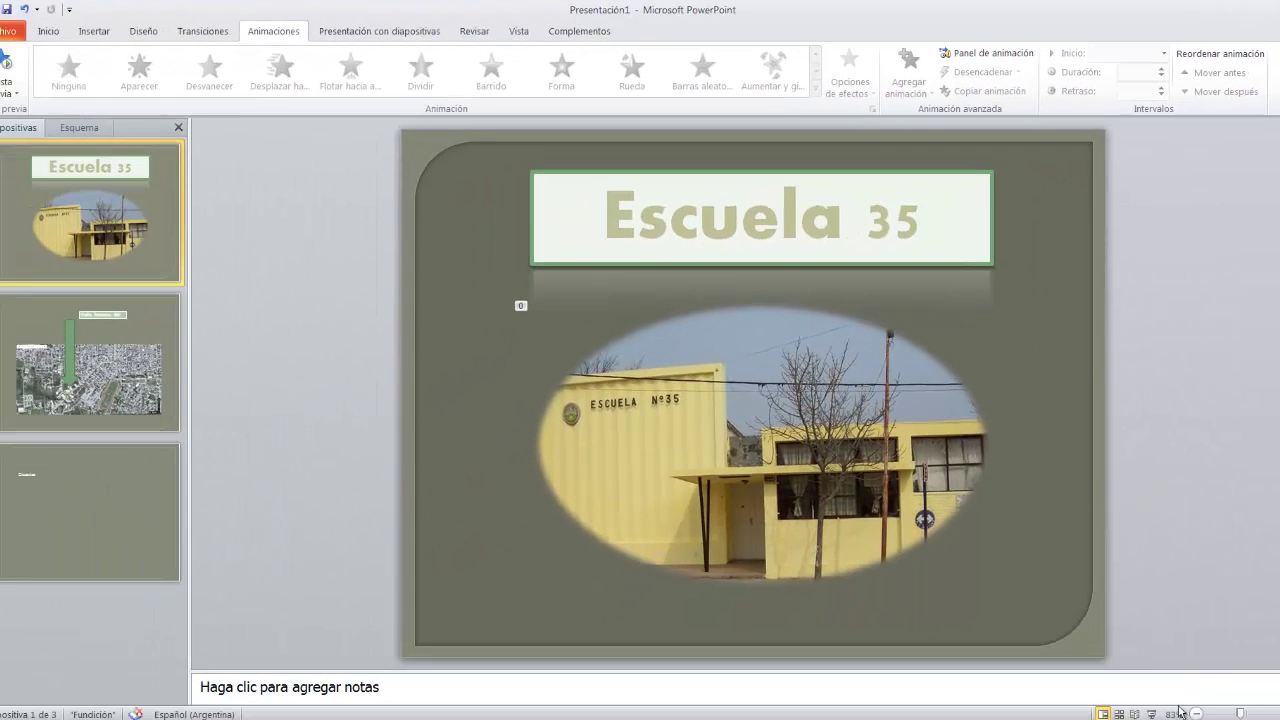
# Step: Preview both slides' animations in a slide show, then exit back to Normal view
pyautogui.click(1151, 714)
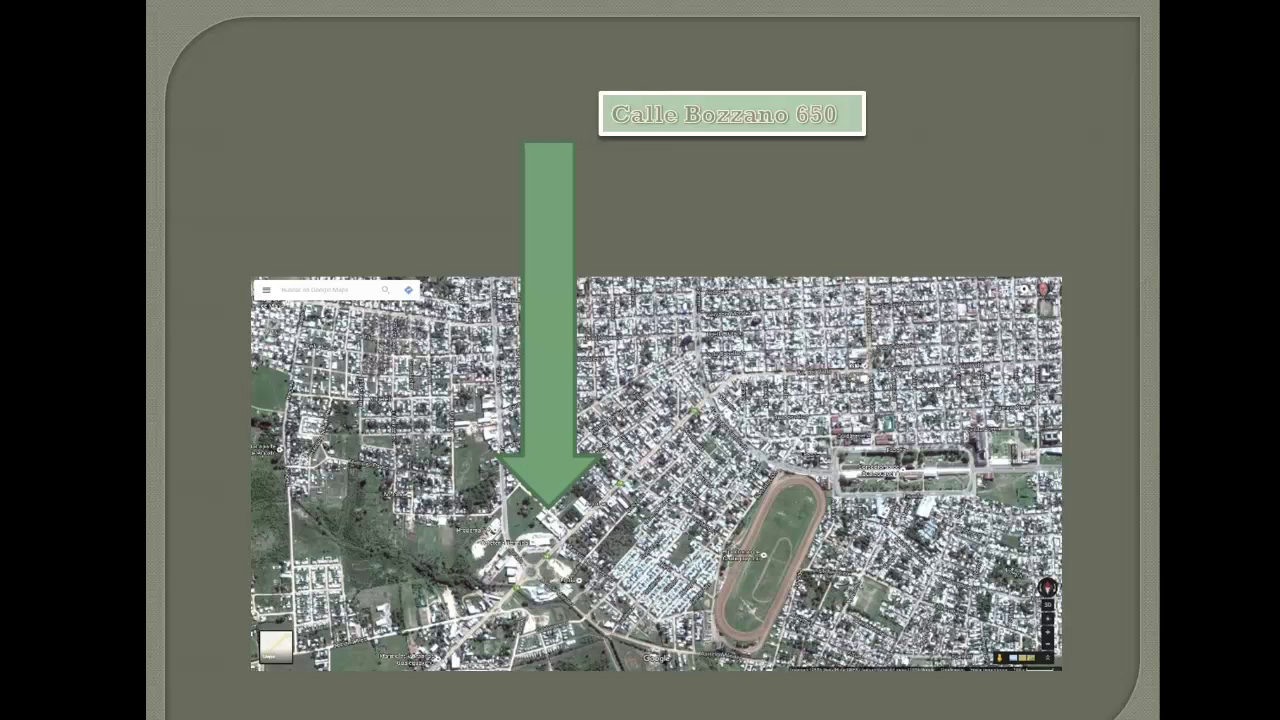
pyautogui.press('Escape')
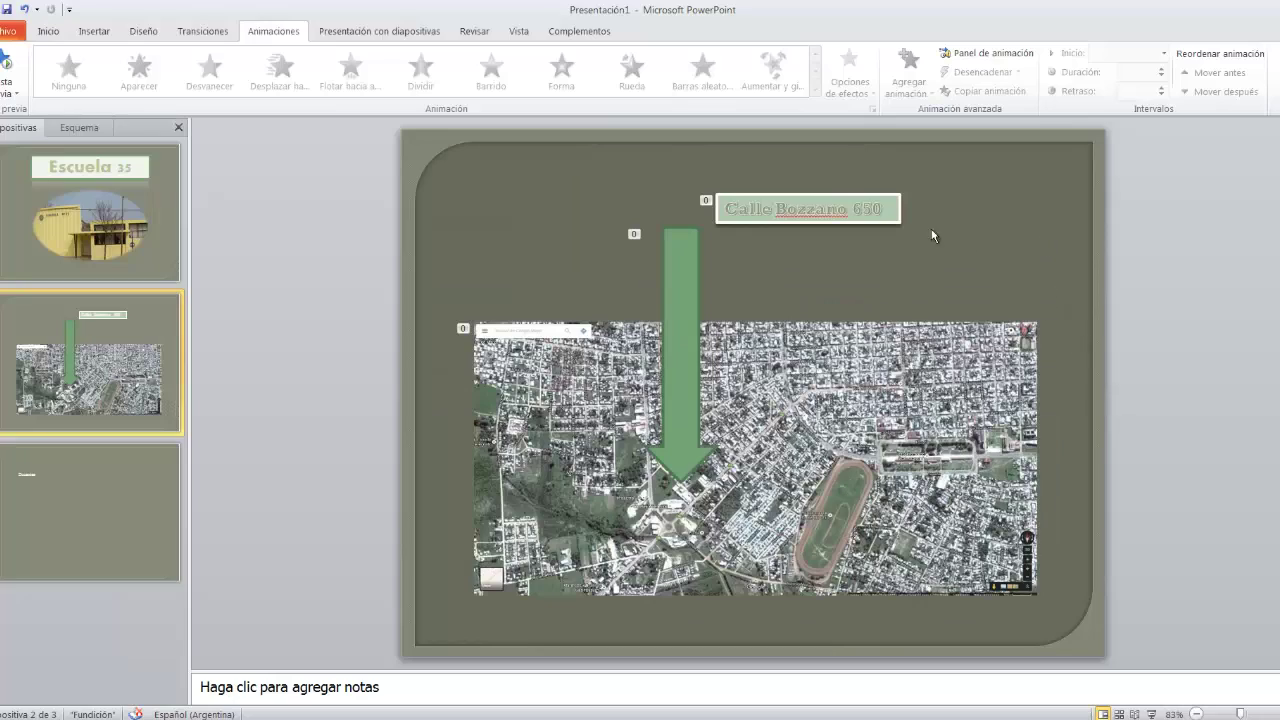
# Step: Set the address label and green arrow animations to start 'Al hacer clic'
pyautogui.click(893, 220)
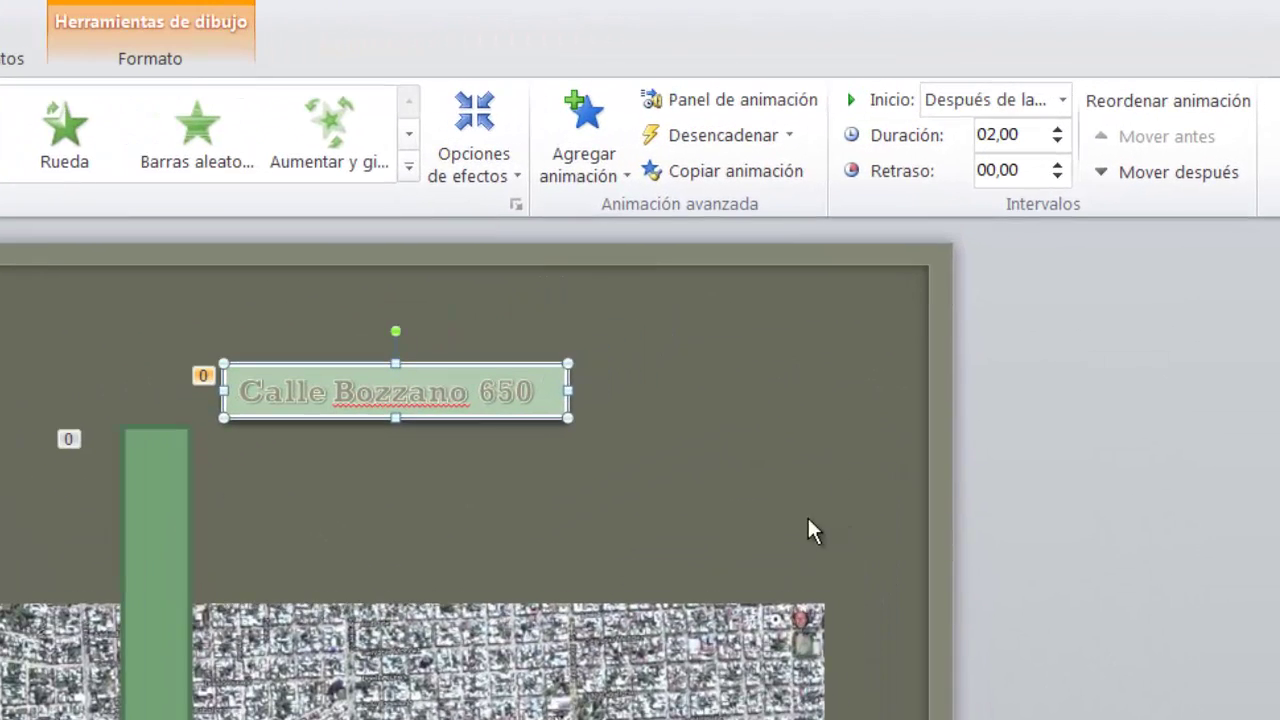
pyautogui.click(1062, 100)
pyautogui.click(1029, 138)
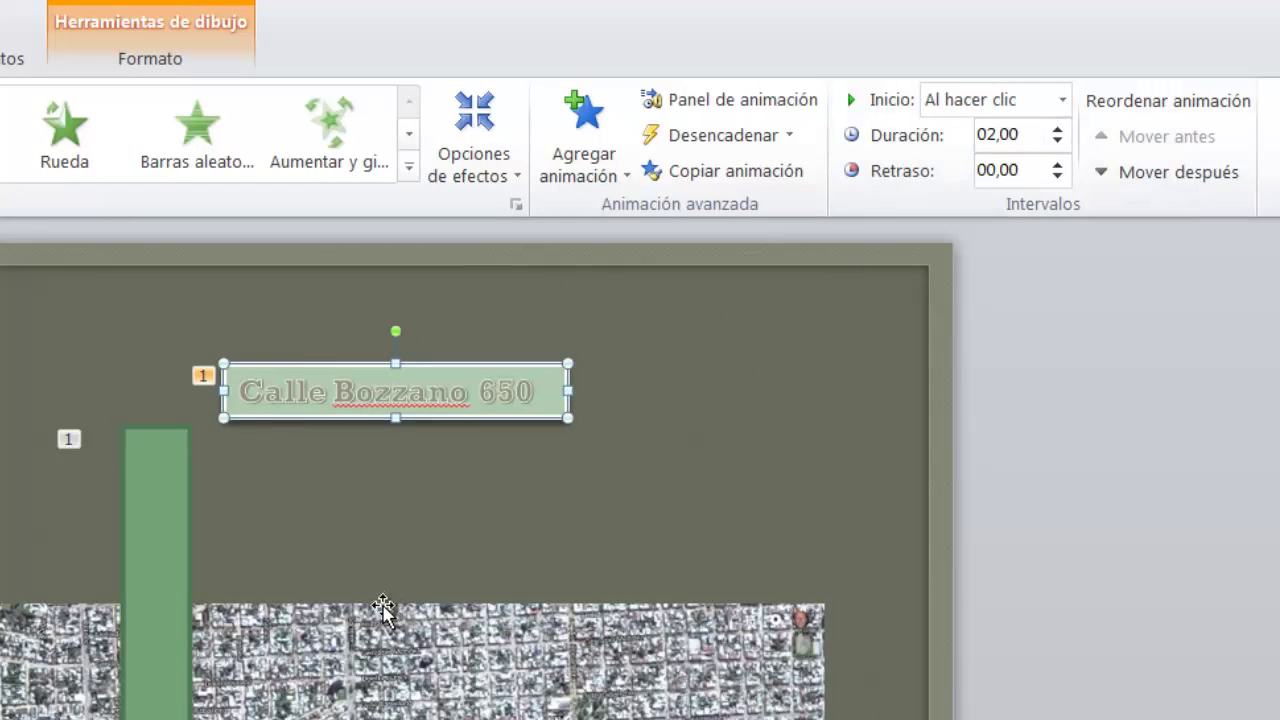
pyautogui.click(420, 594)
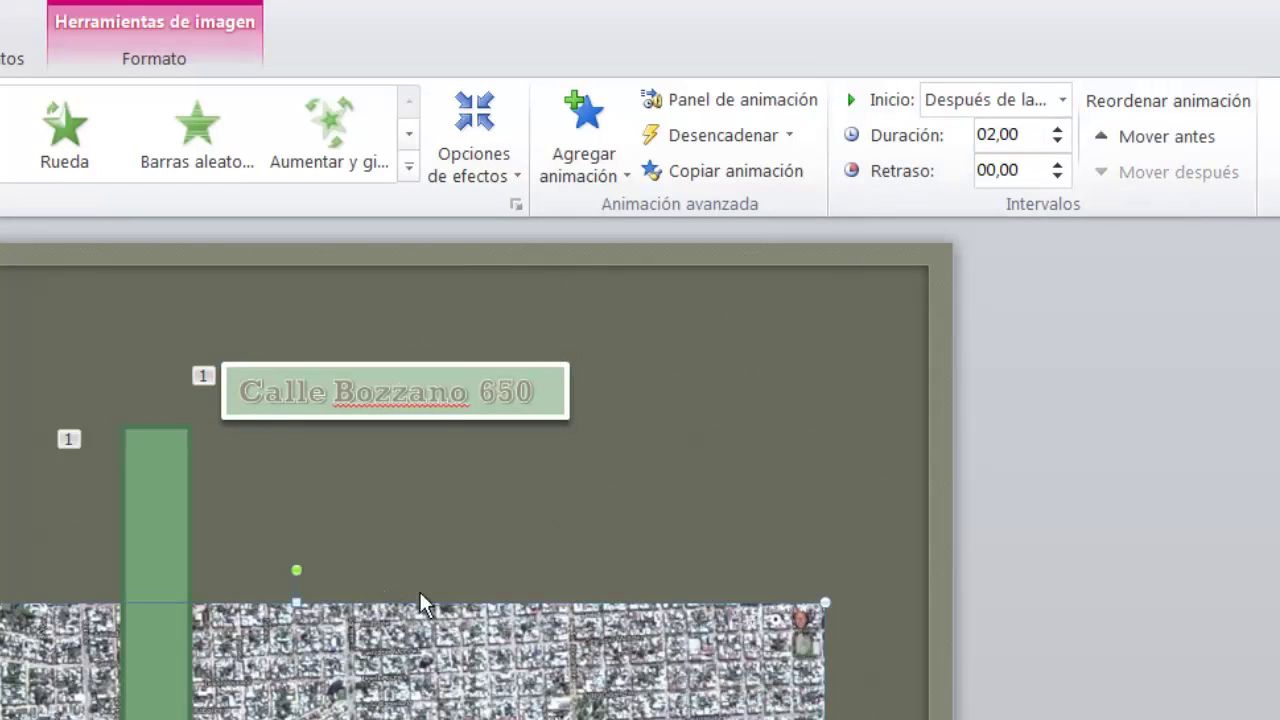
pyautogui.click(185, 469)
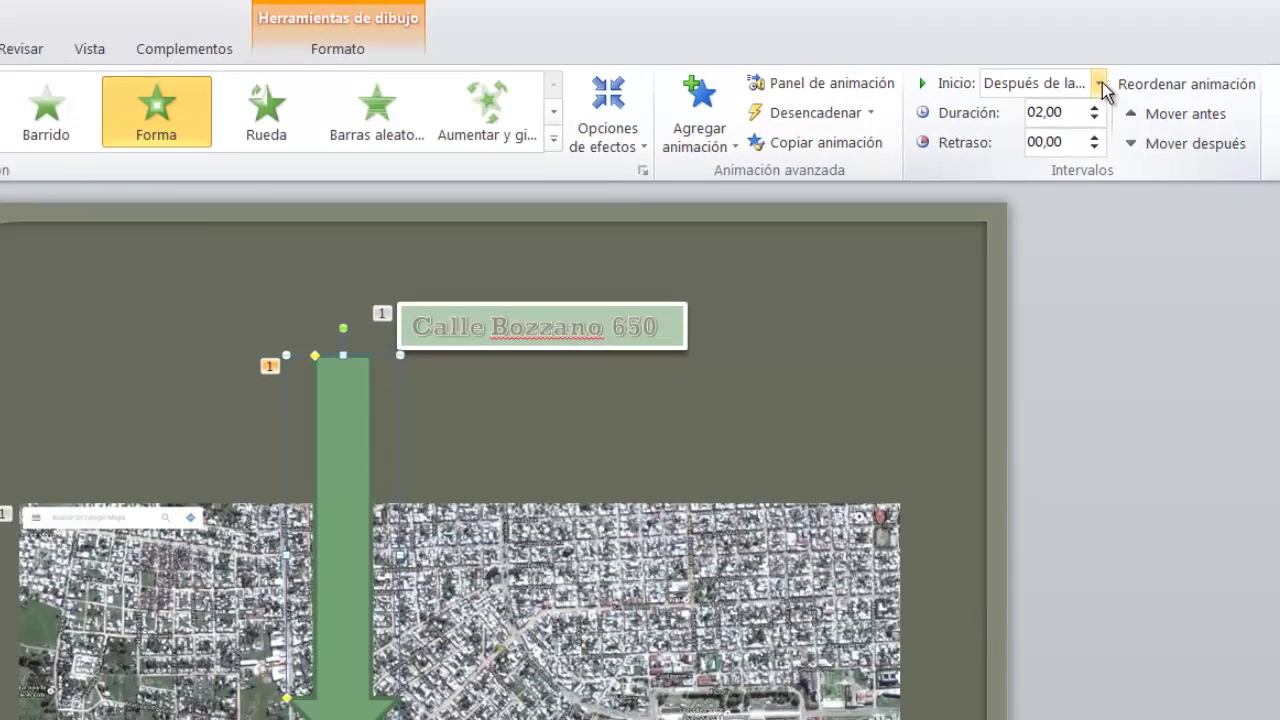
pyautogui.click(1107, 80)
pyautogui.click(1073, 106)
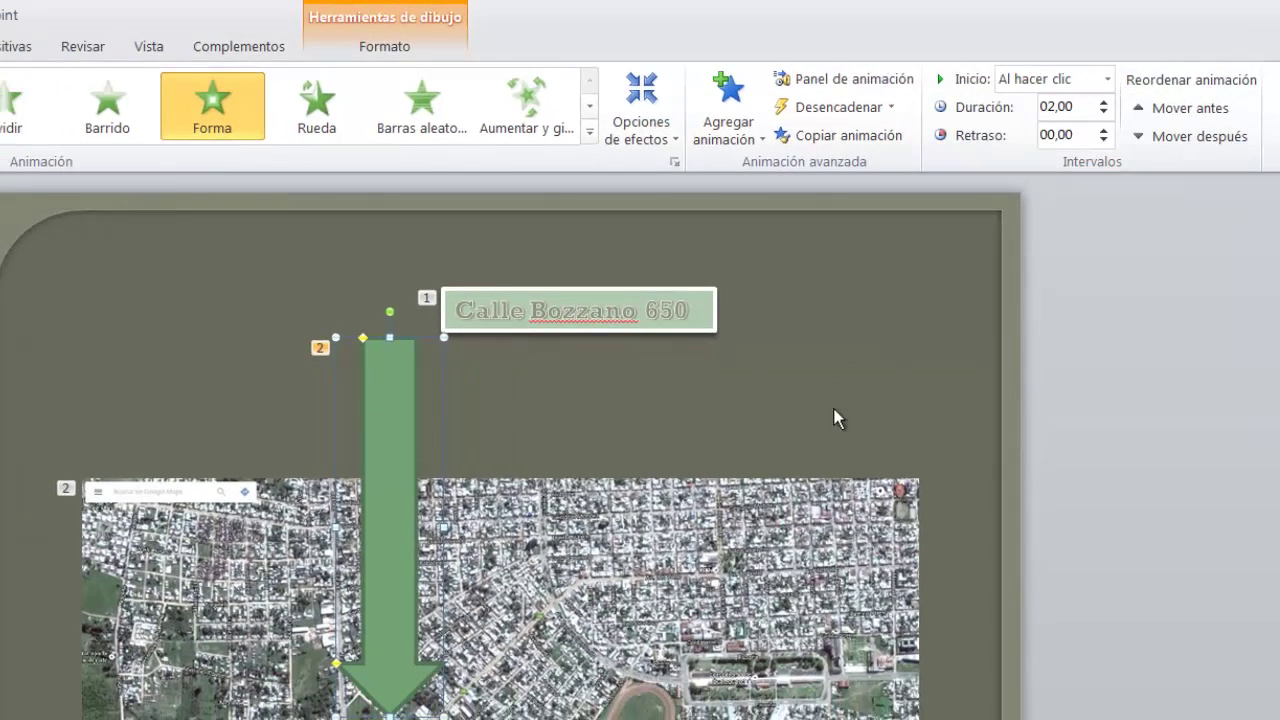
# Step: Make the satellite map animation start 'Al hacer clic', then return to the Escuela 35 slide
pyautogui.click(889, 487)
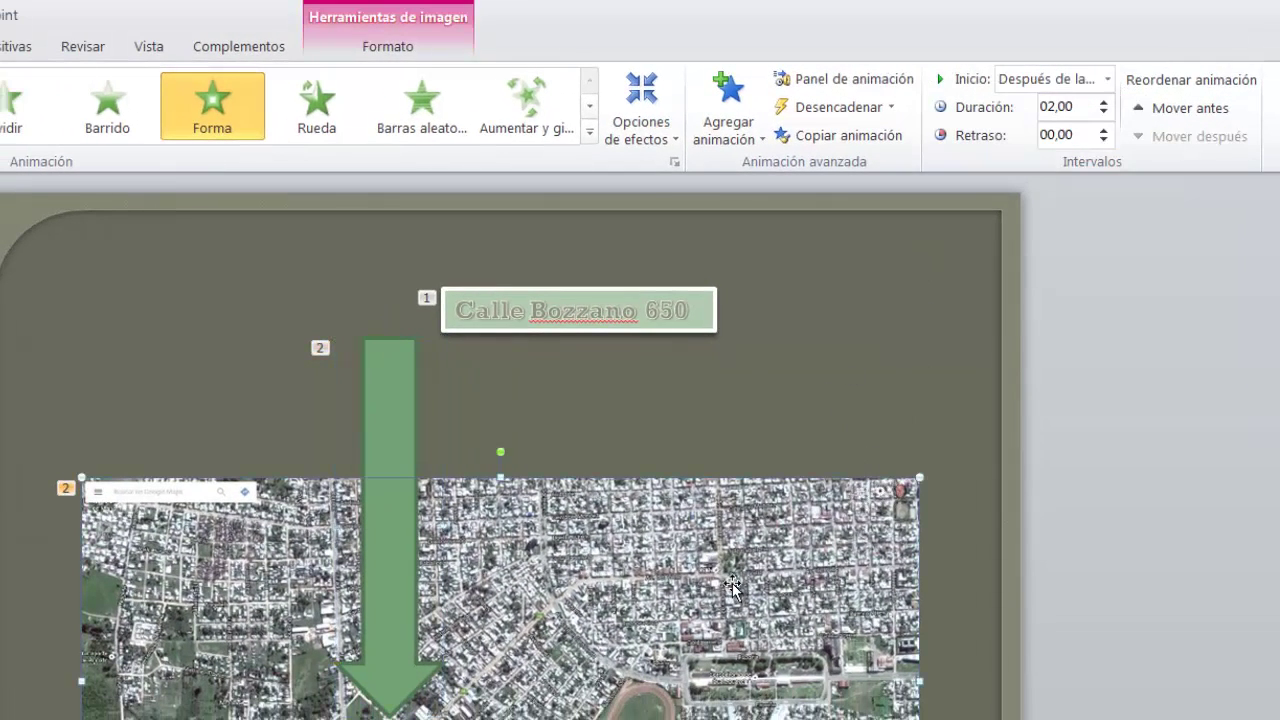
pyautogui.click(1108, 79)
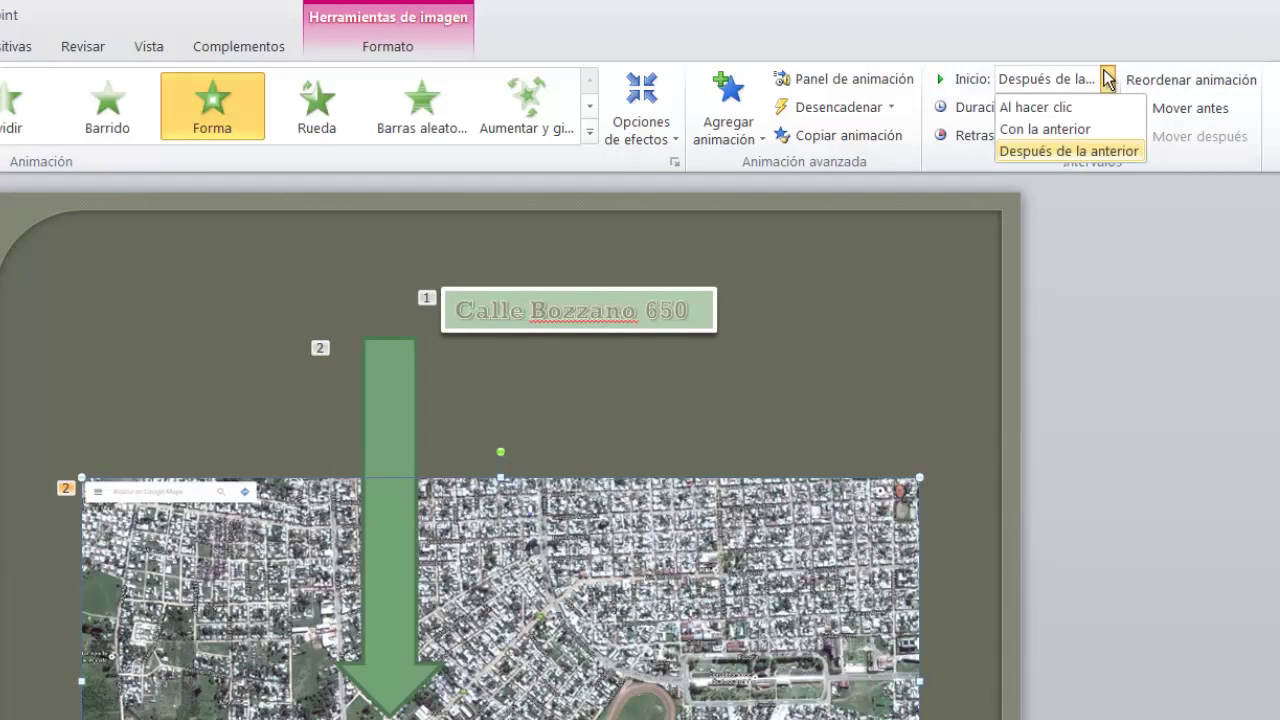
pyautogui.click(1072, 106)
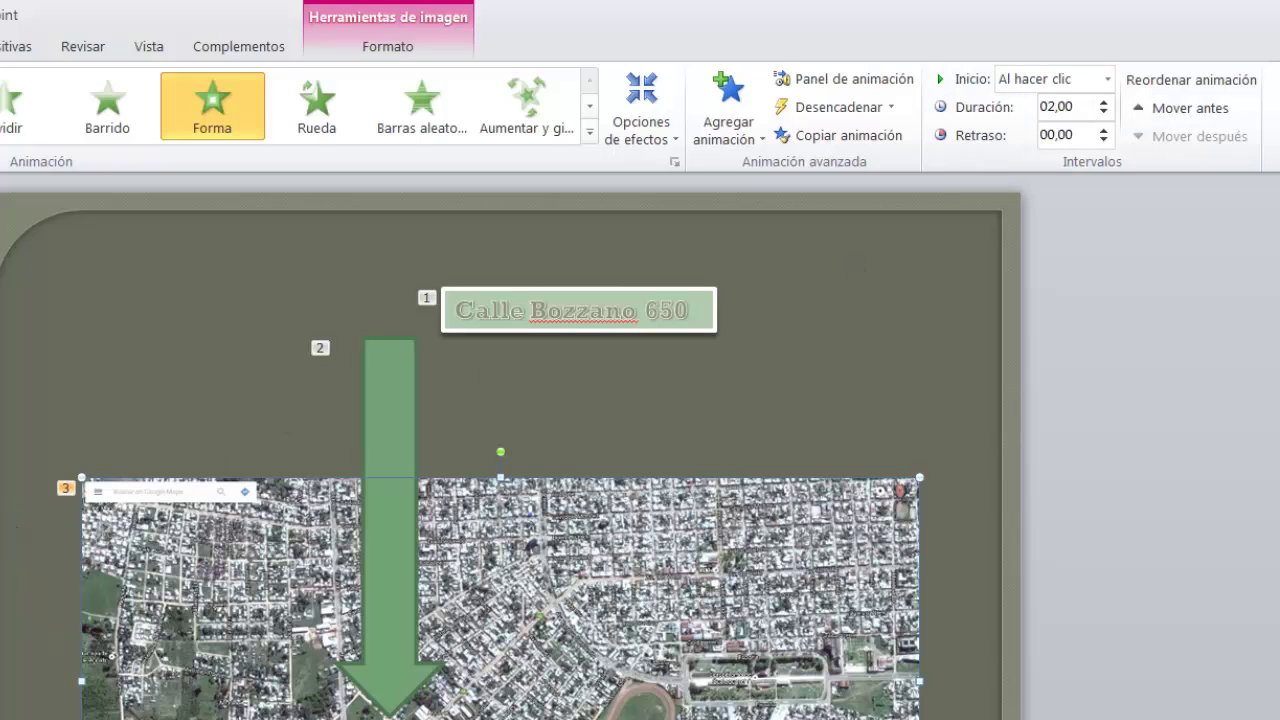
pyautogui.press('Escape')
pyautogui.press('pagedown')
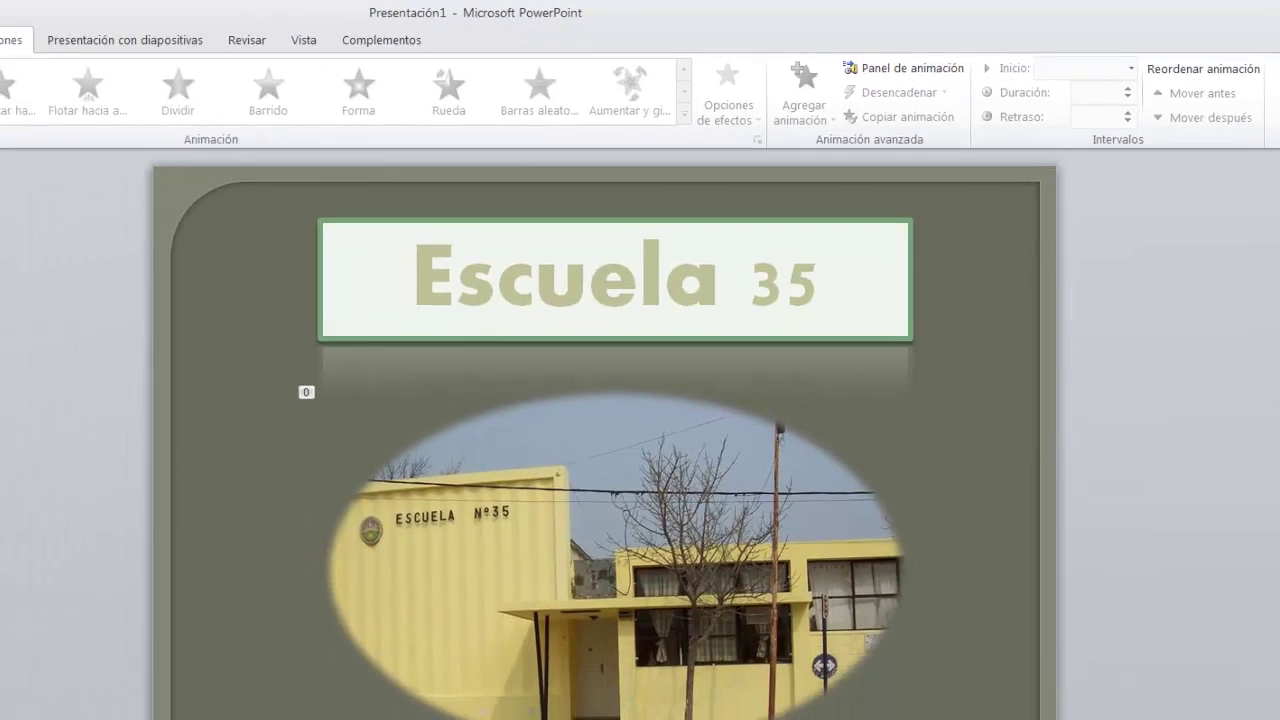
# Step: Play the slide show to check slide 2's label, arrow and map appear click by click
pyautogui.press('F5')
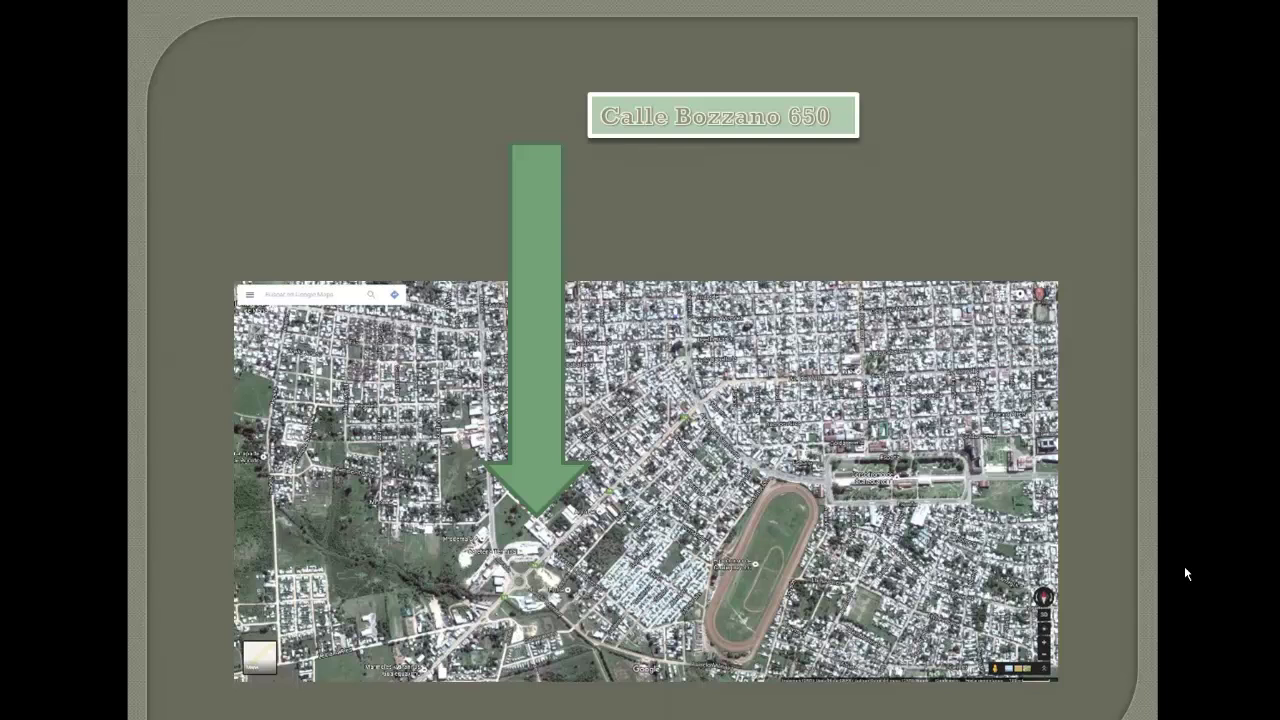
pyautogui.press('Escape')
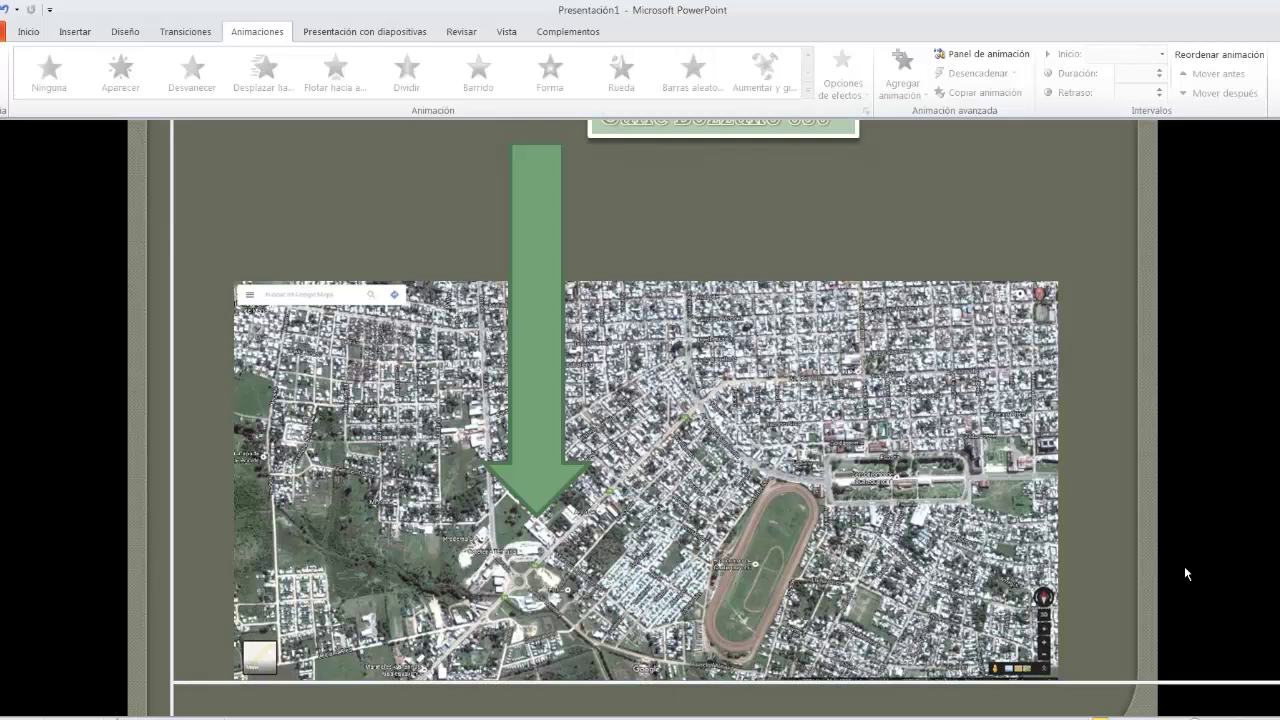